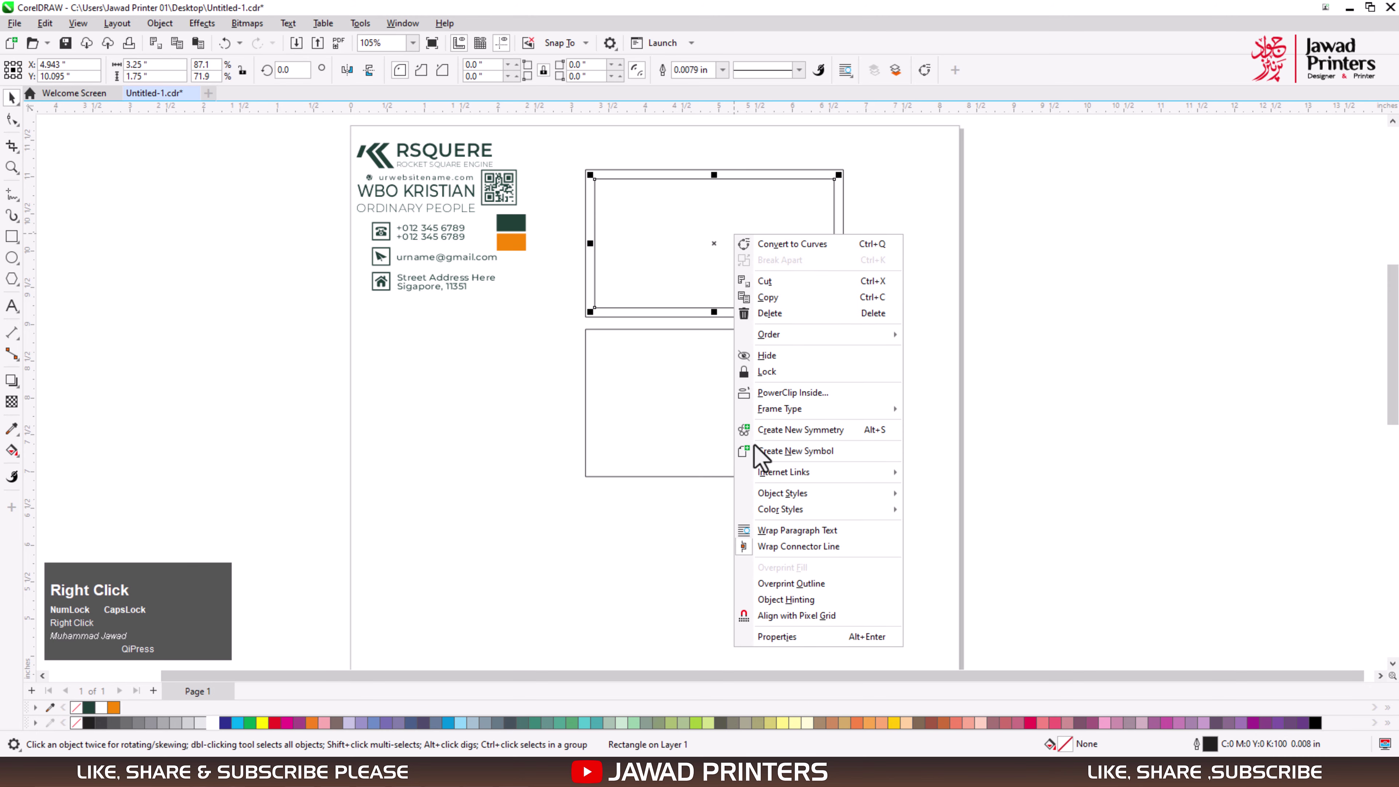
# - Duplicate the upper card's inner 3.25 × 1.75 in rectangle and centre the copy inside the lower card rectangle
pyautogui.click(763, 301)
pyautogui.rightClick(898, 329)
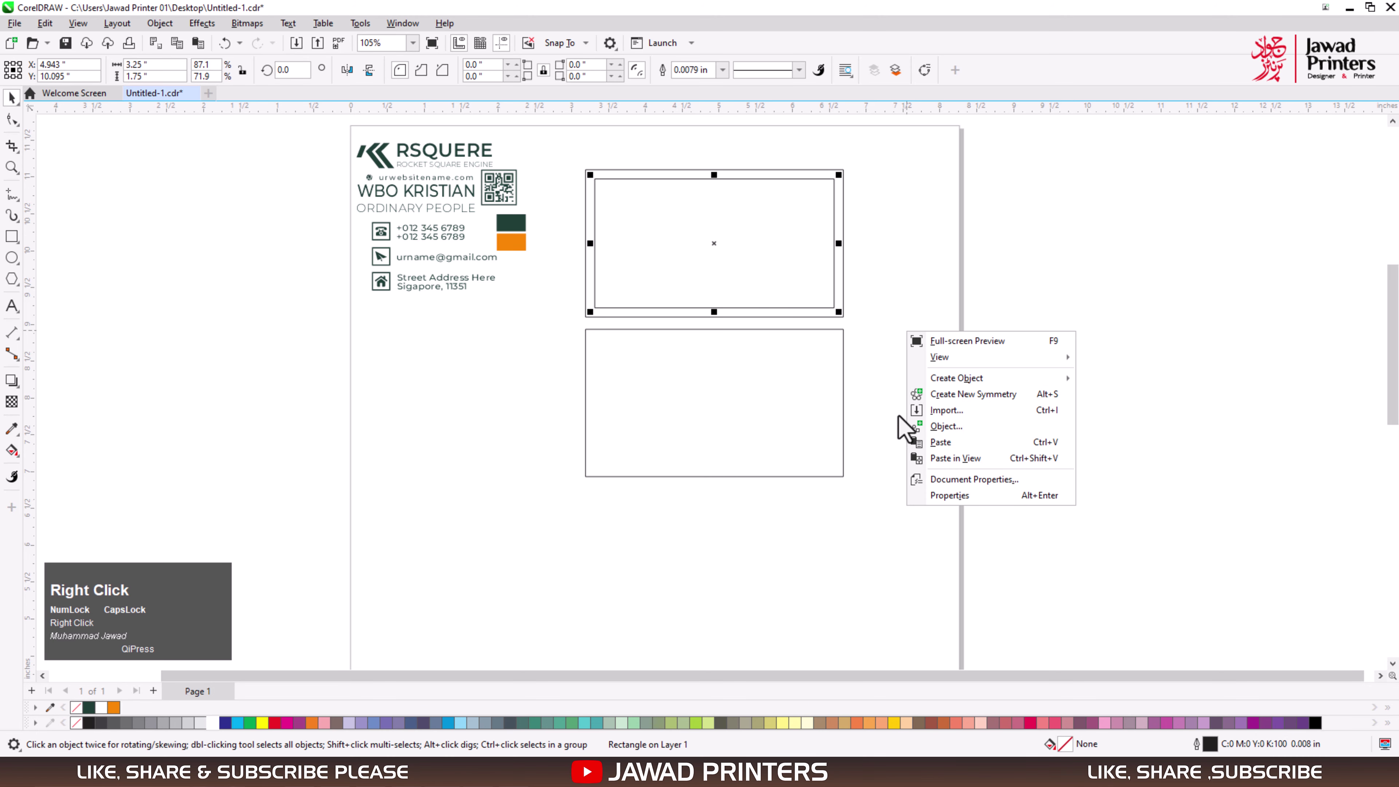
pyautogui.click(936, 445)
pyautogui.keyDown('shift'); pyautogui.click(826, 427); pyautogui.keyUp('shift')
pyautogui.press('c')
pyautogui.press('e')
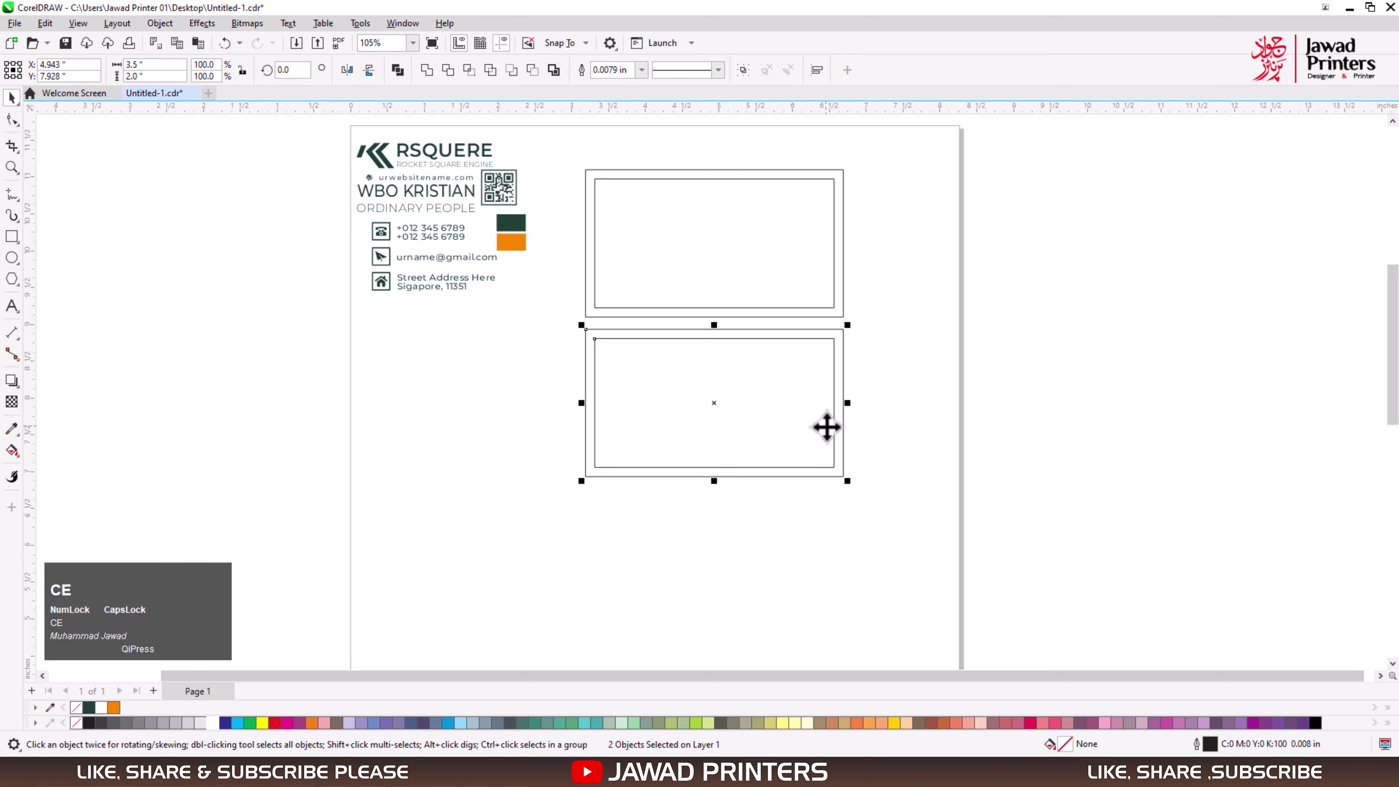
# - Move all four card rectangles together slightly upward on the page
pyautogui.click(740, 338)
pyautogui.press('F4')
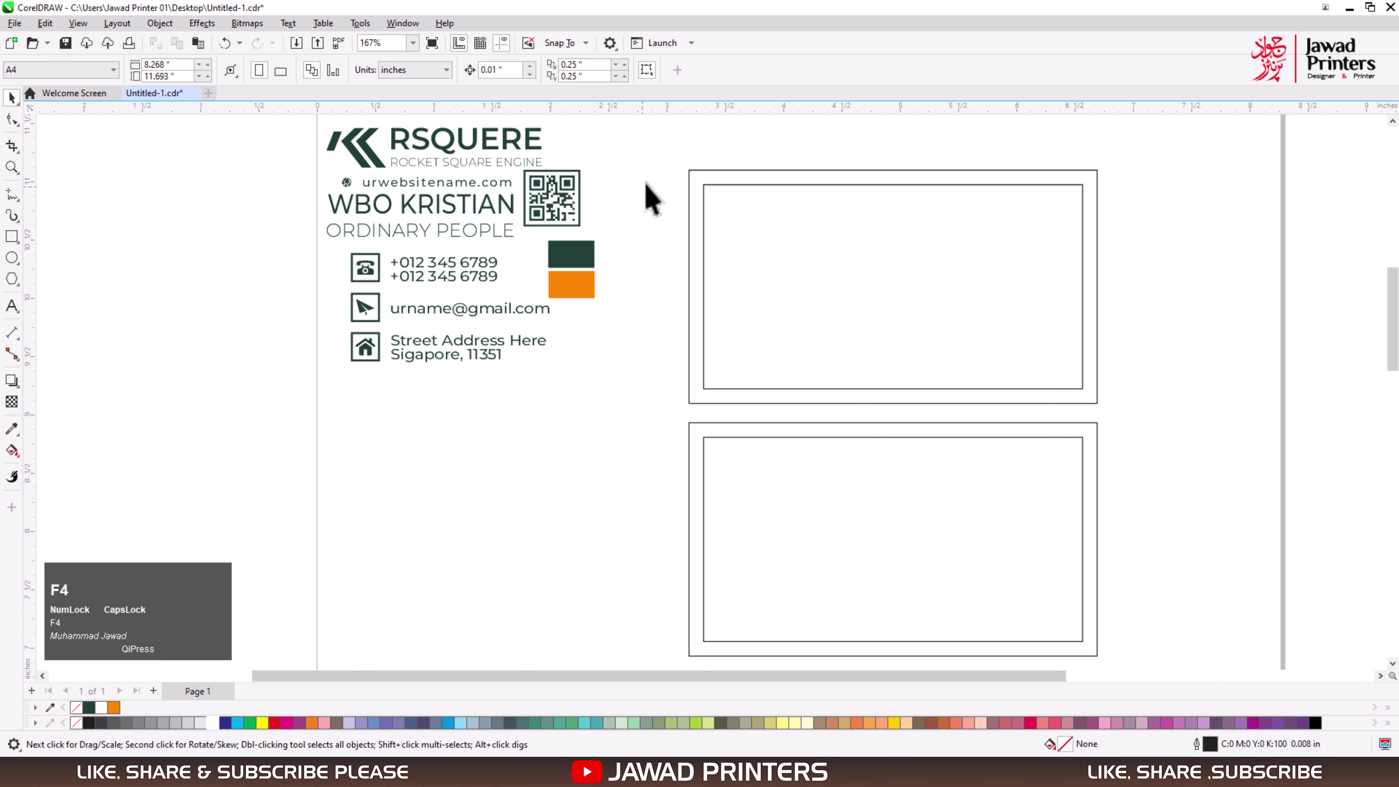
pyautogui.moveTo(664, 126); pyautogui.dragTo(1124, 652)
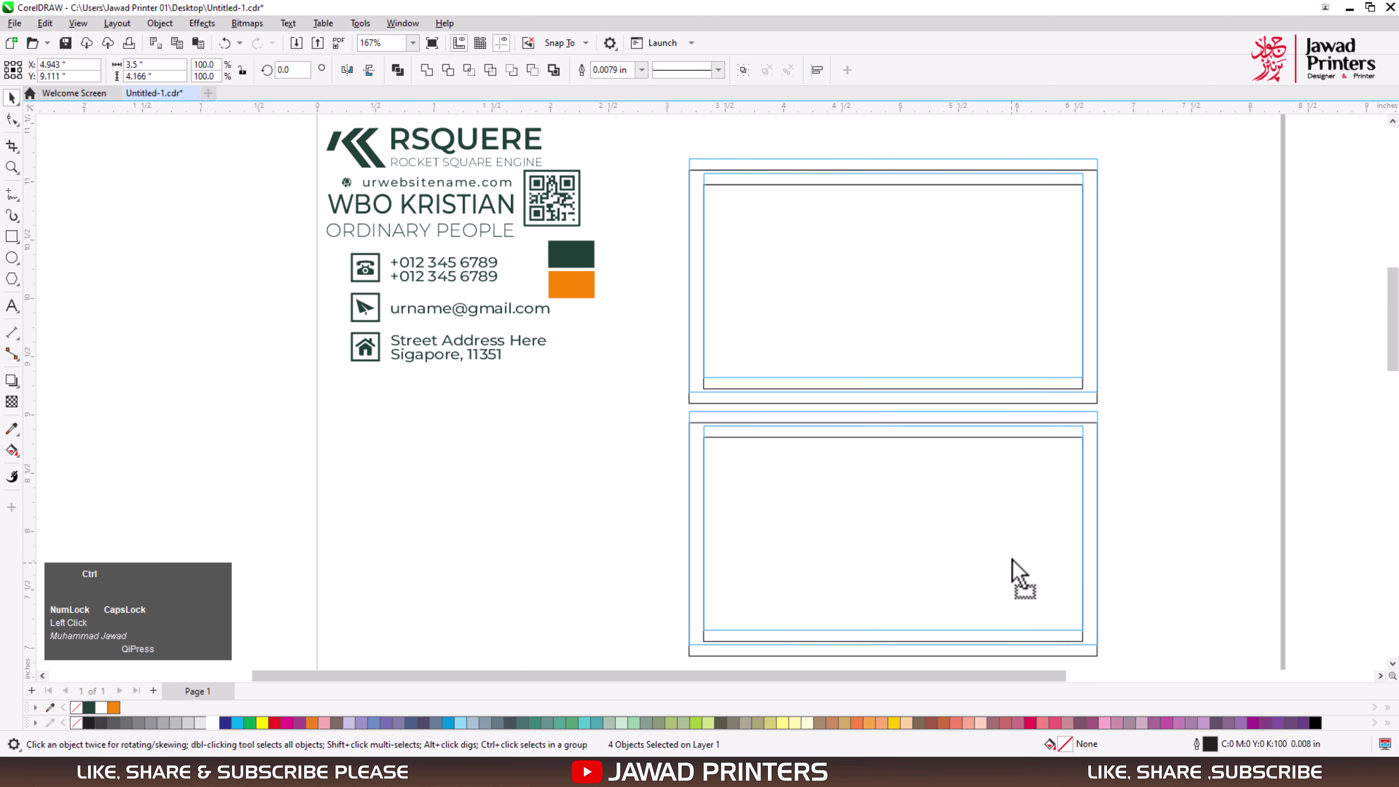
pyautogui.moveTo(1018, 573); pyautogui.dragTo(1016, 548)
pyautogui.click(1020, 375)
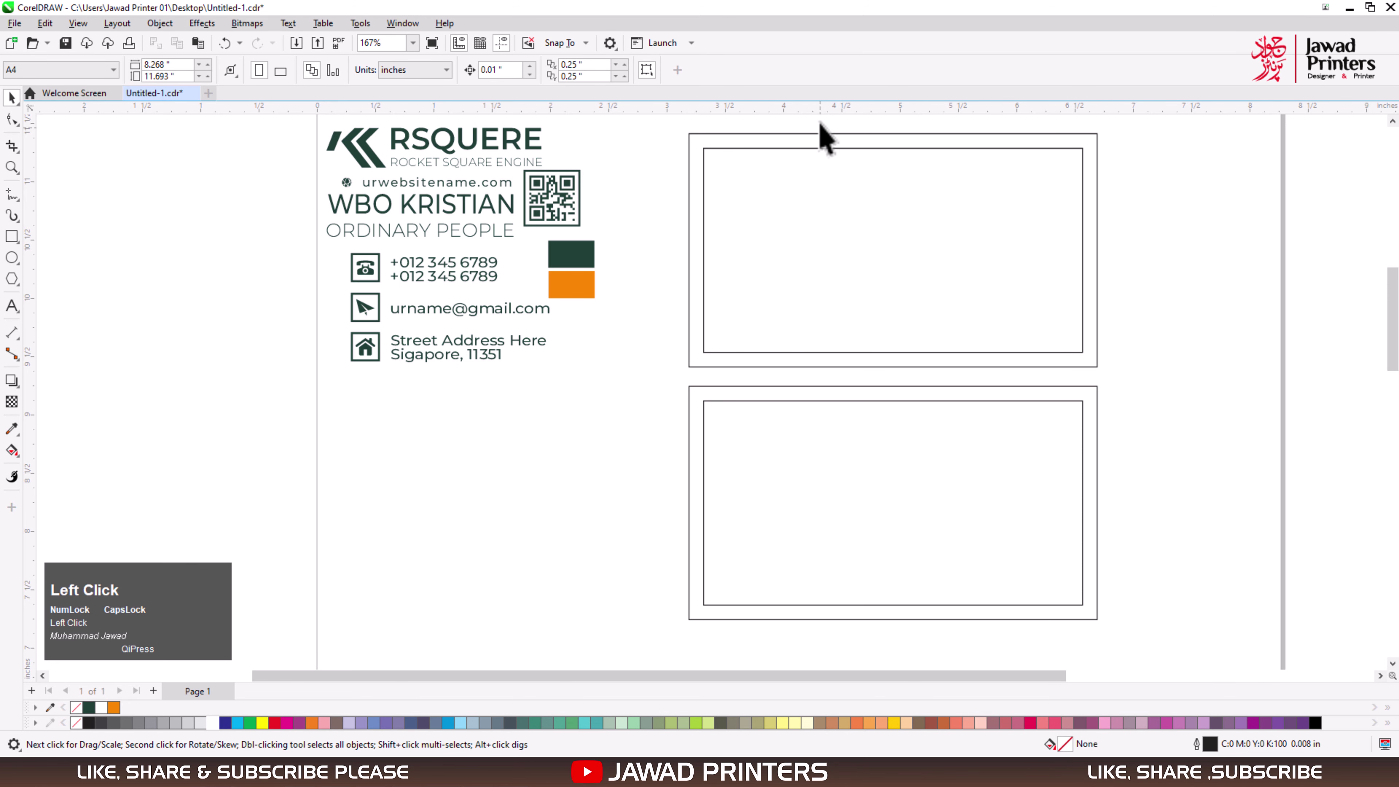
# - Place horizontal guidelines along the top and bottom edges of both inner rectangles and vertical guidelines along their left and right edges
pyautogui.moveTo(834, 137); pyautogui.dragTo(881, 413)
pyautogui.moveTo(889, 110); pyautogui.dragTo(927, 605)
pyautogui.moveTo(33, 425); pyautogui.dragTo(646, 379)
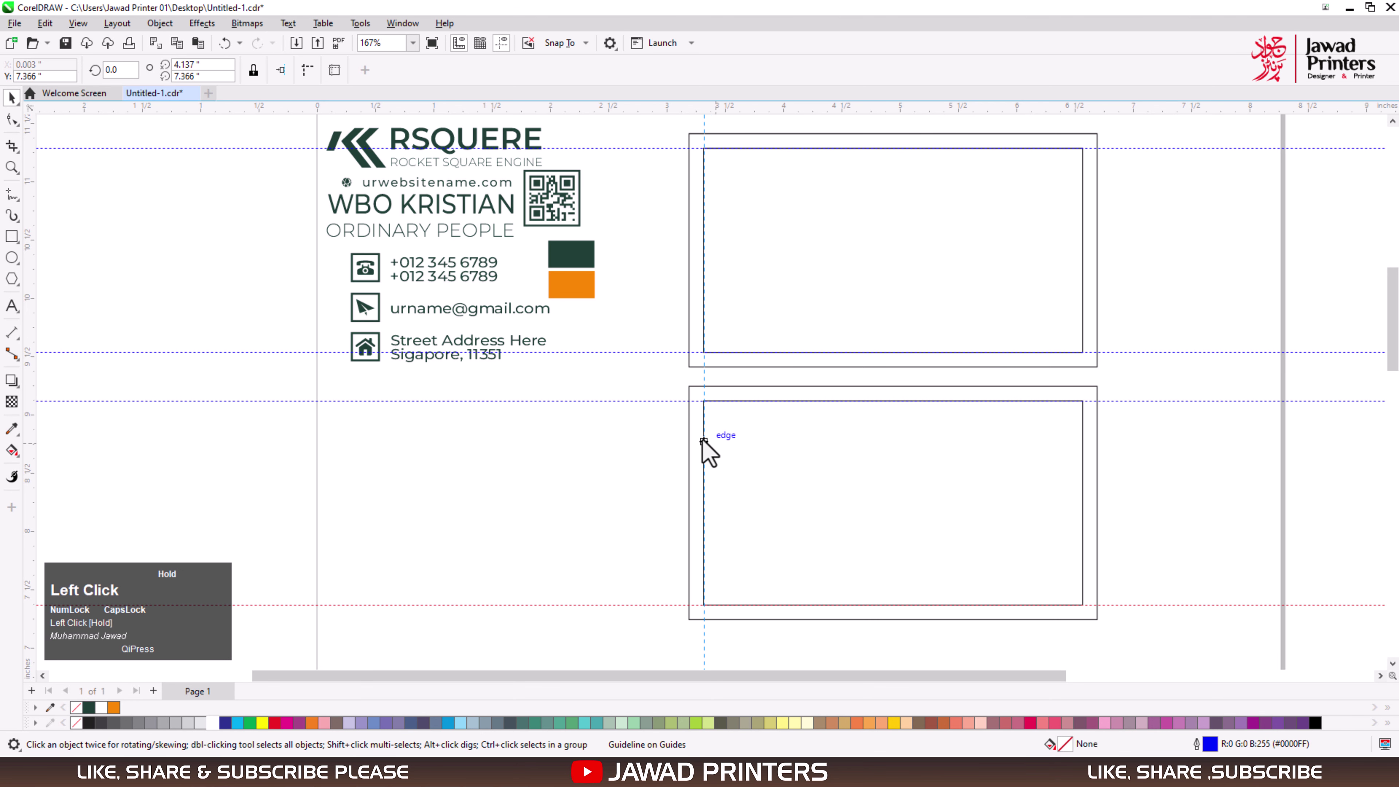
pyautogui.moveTo(703, 440); pyautogui.dragTo(704, 440)
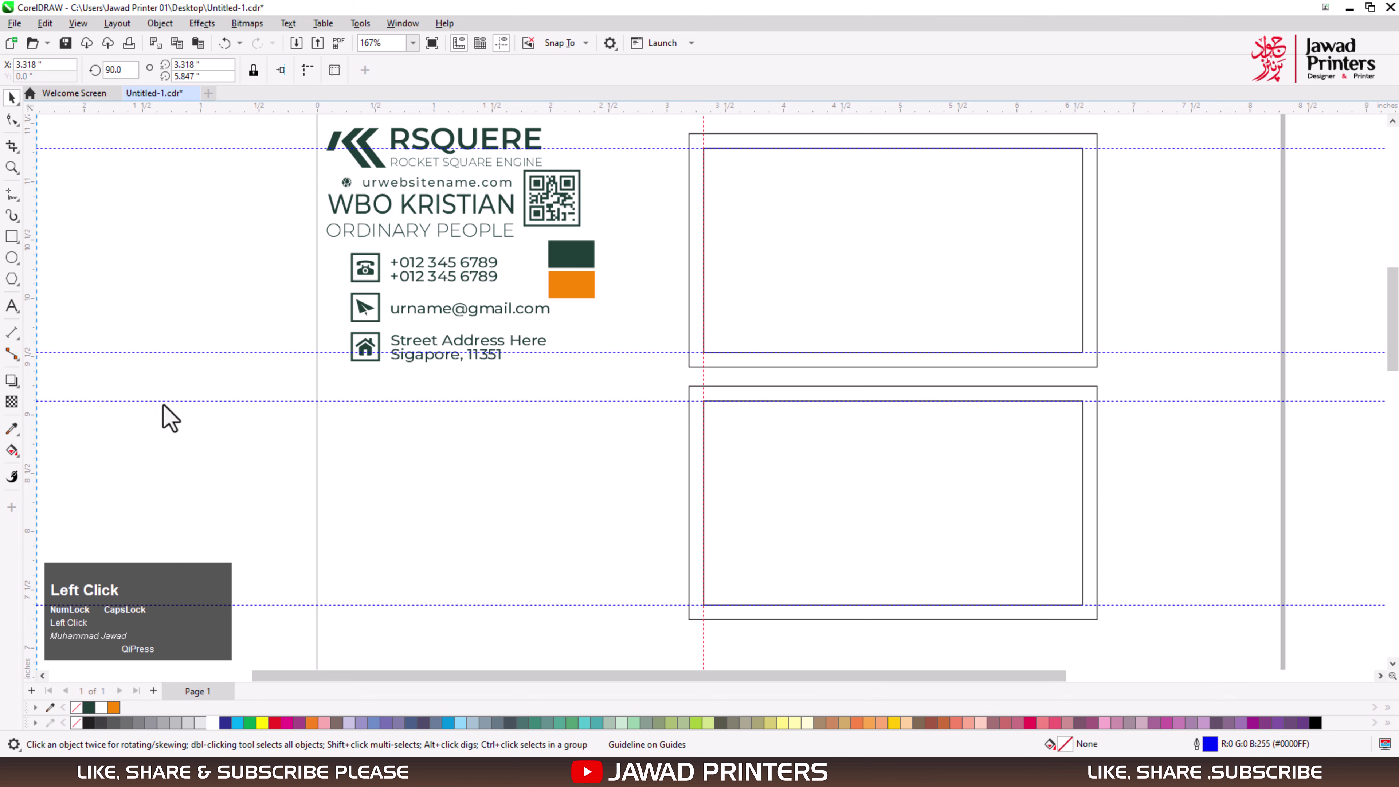
pyautogui.moveTo(171, 419); pyautogui.dragTo(1083, 450)
# - Delete the inner rectangles of both cards, keeping the margin guidelines
pyautogui.rightClick(982, 453)
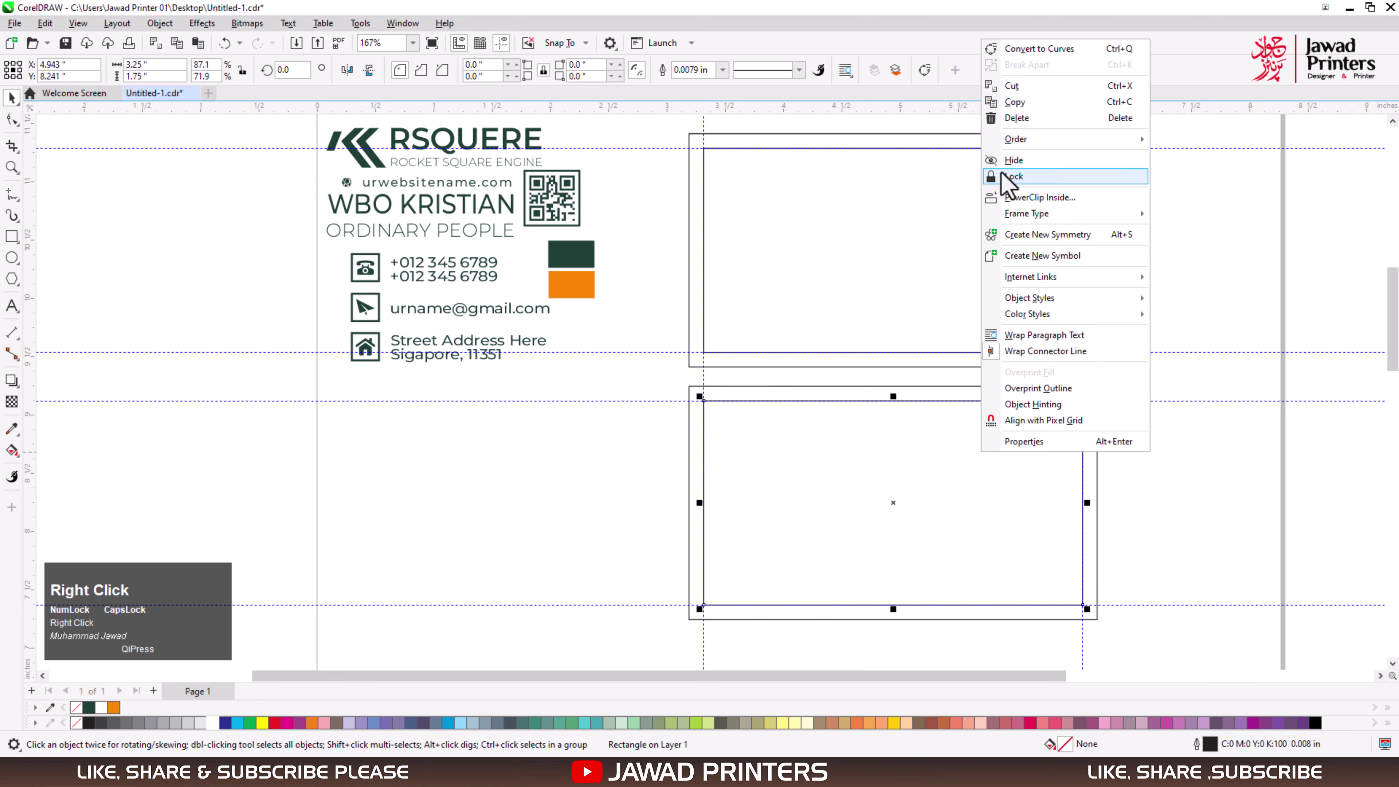
pyautogui.click(1019, 139)
pyautogui.rightClick(874, 224)
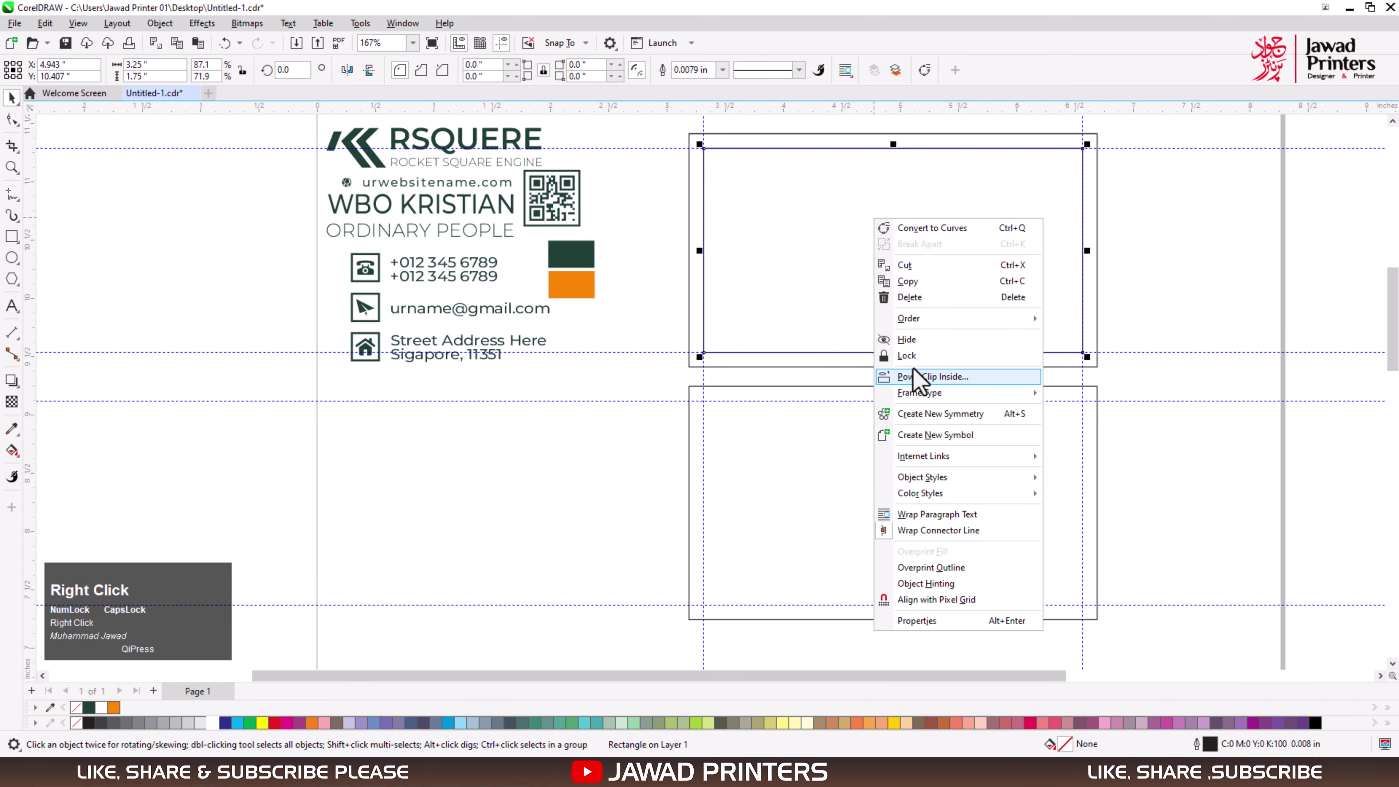
pyautogui.click(914, 297)
pyautogui.press('F4')
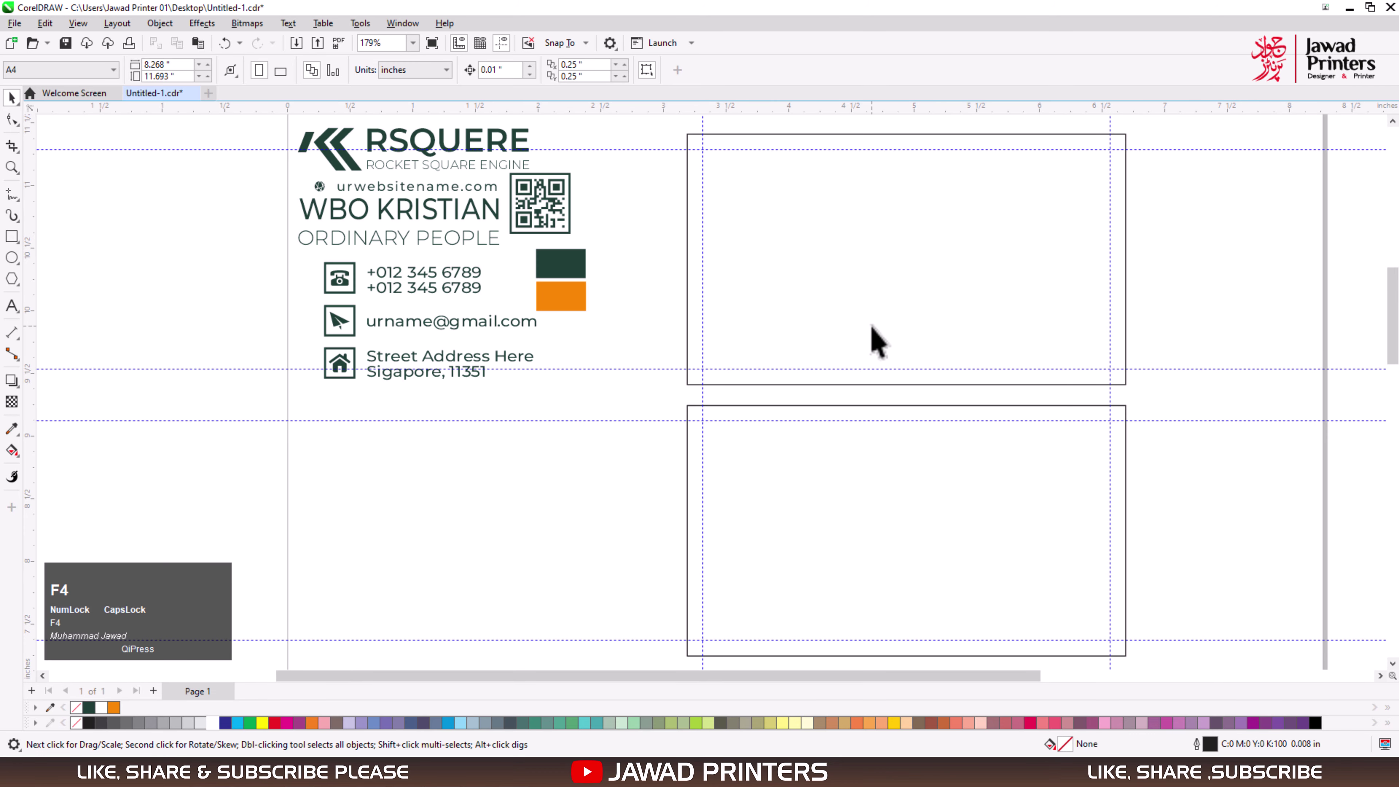
# - Fill both card rectangles with the dark green sampled from the colour swatch
pyautogui.click(593, 214)
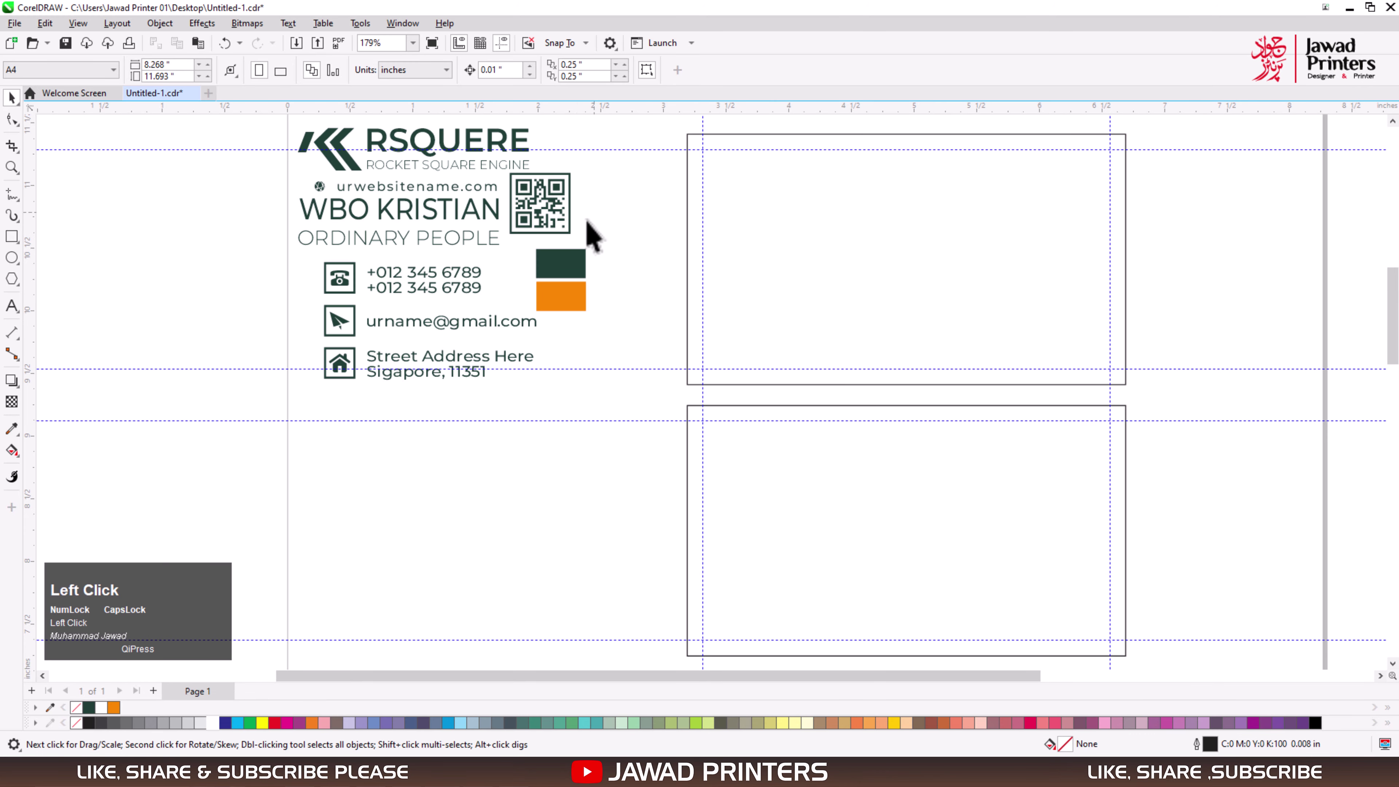
pyautogui.click(12, 429)
pyautogui.click(567, 264)
pyautogui.click(992, 286)
pyautogui.click(946, 454)
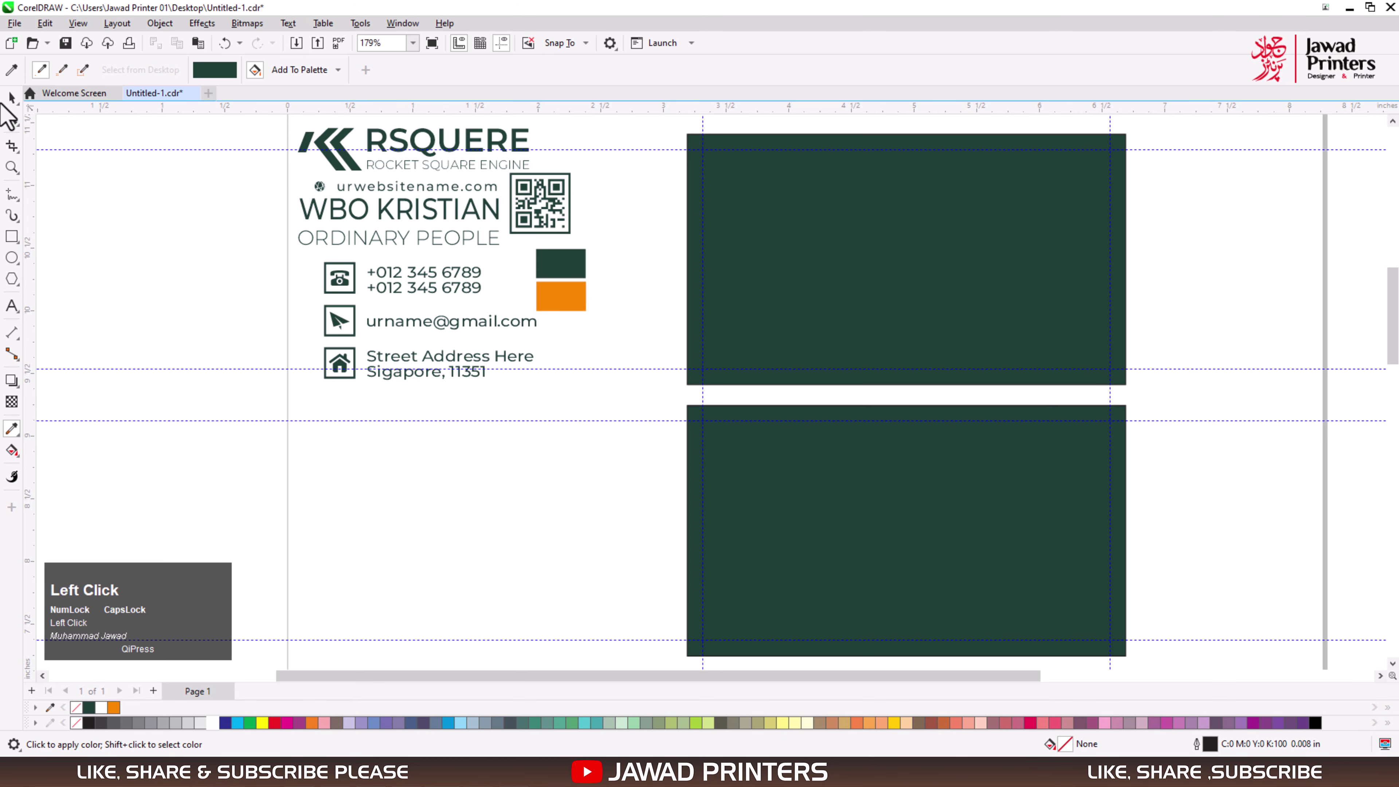
pyautogui.click(13, 99)
pyautogui.press('F4')
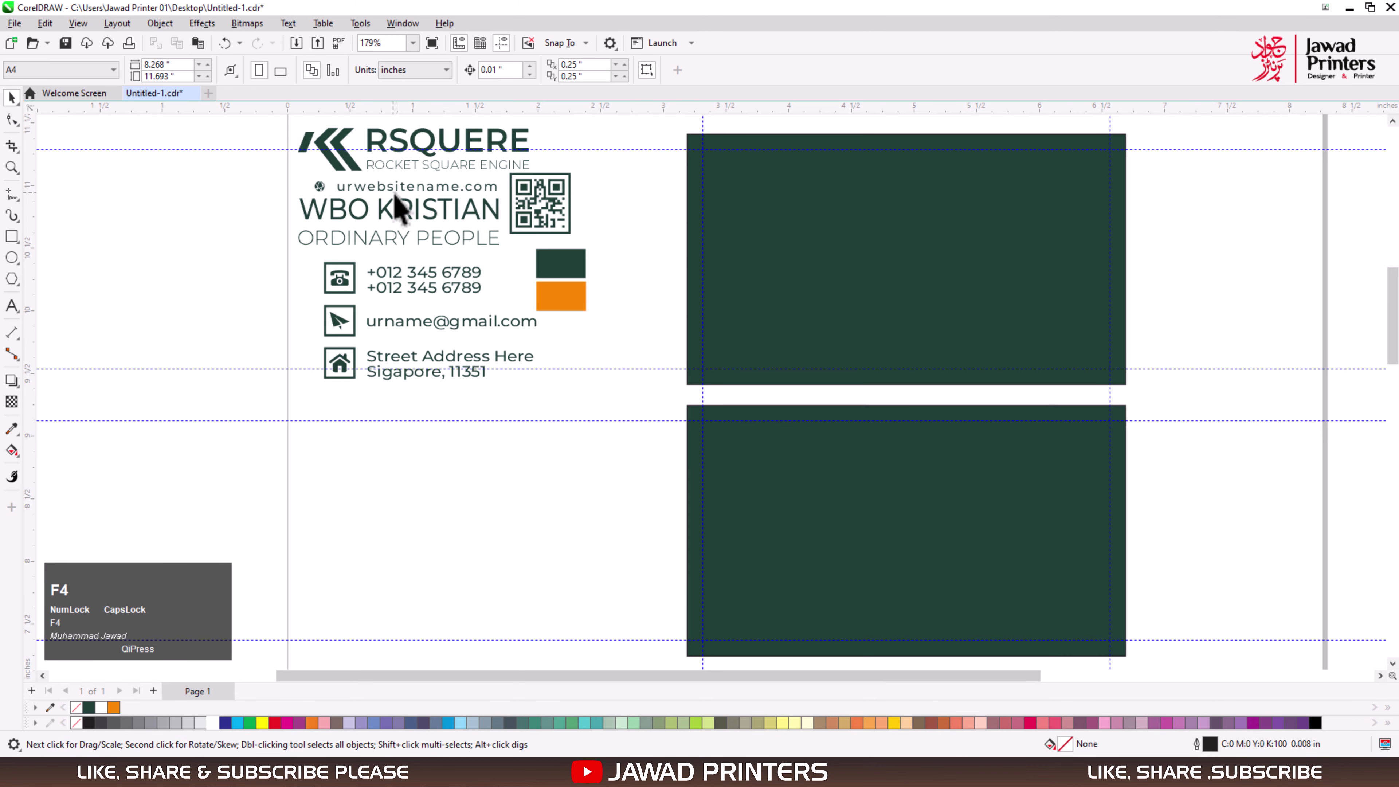
# - Move the RSQUERE logo with its tagline to the right of the upper card and place the website line below it
pyautogui.moveTo(385, 109); pyautogui.dragTo(476, 123)
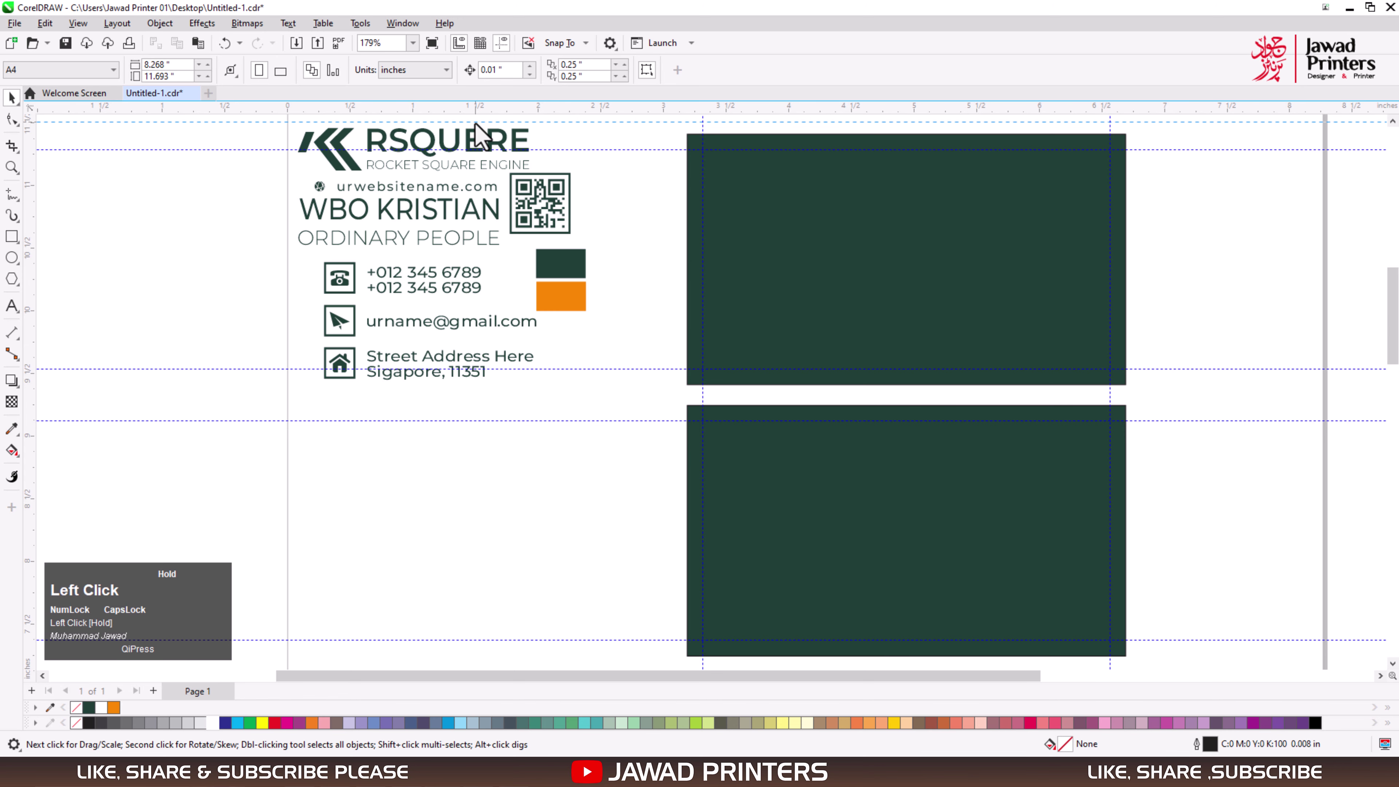
pyautogui.moveTo(293, 120); pyautogui.dragTo(546, 175)
pyautogui.moveTo(430, 152); pyautogui.dragTo(1270, 254)
pyautogui.press('F4')
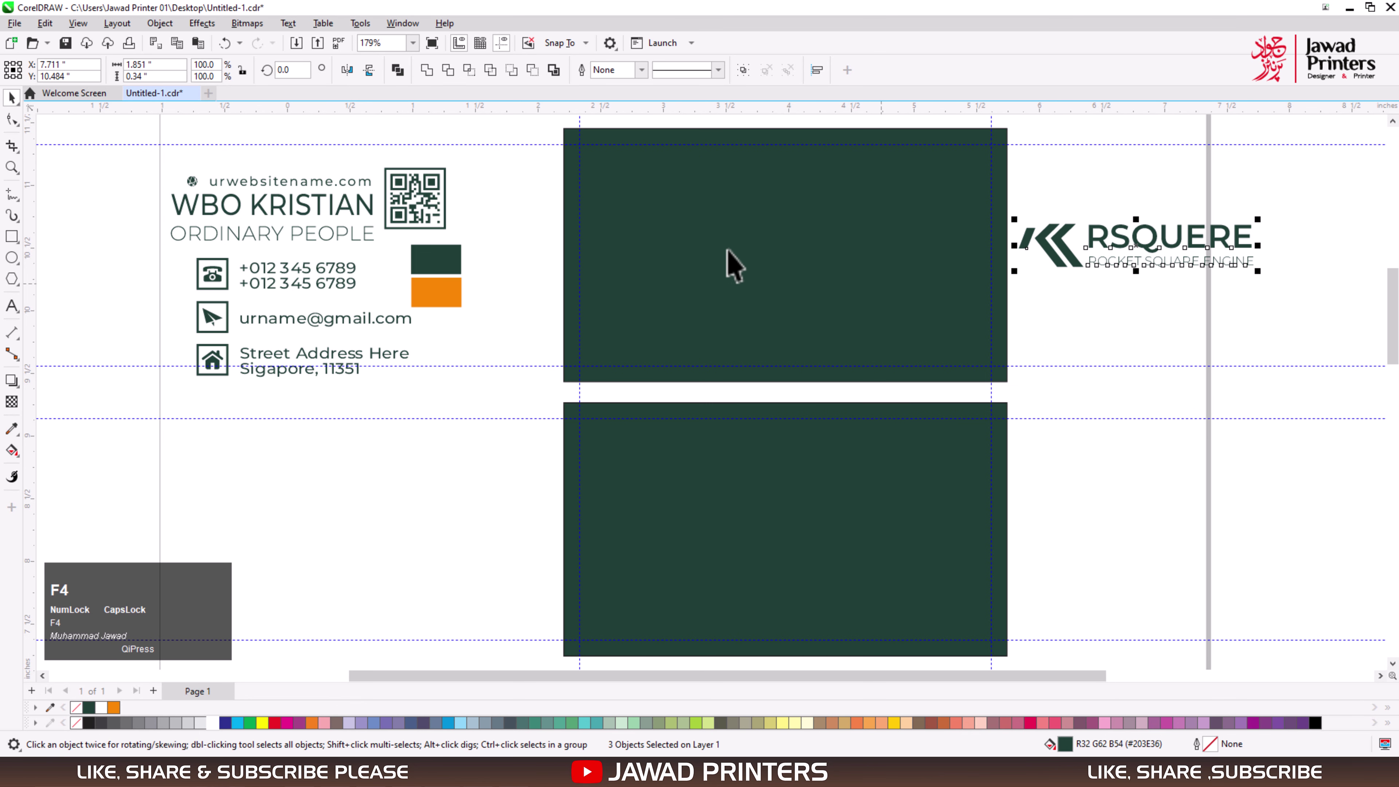
pyautogui.click(306, 181)
pyautogui.moveTo(306, 182); pyautogui.dragTo(1148, 301)
# - Draw a thin horizontal rectangle about 0.95 × 0.04 in near the lower-left corner of the upper card
pyautogui.press('F2')
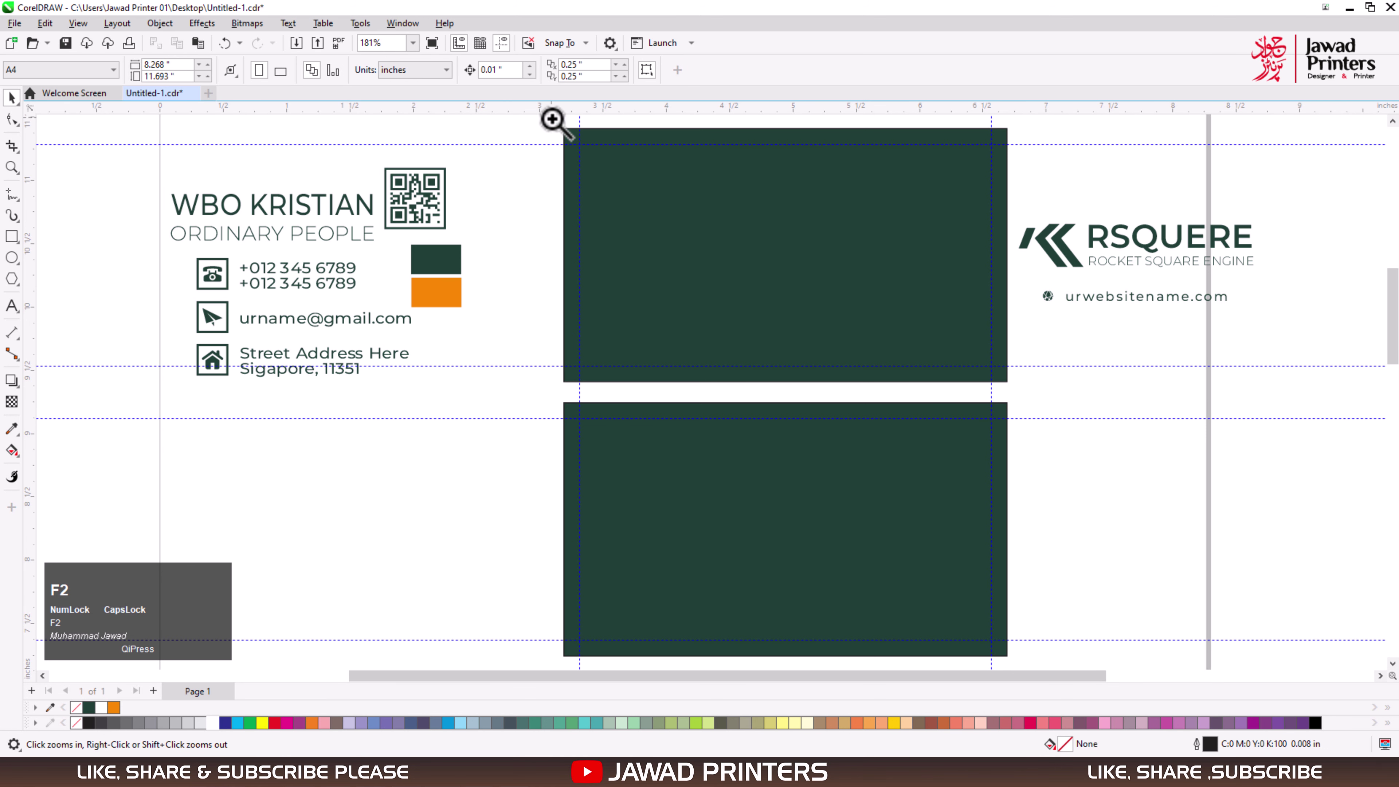
pyautogui.moveTo(553, 118); pyautogui.dragTo(1322, 388)
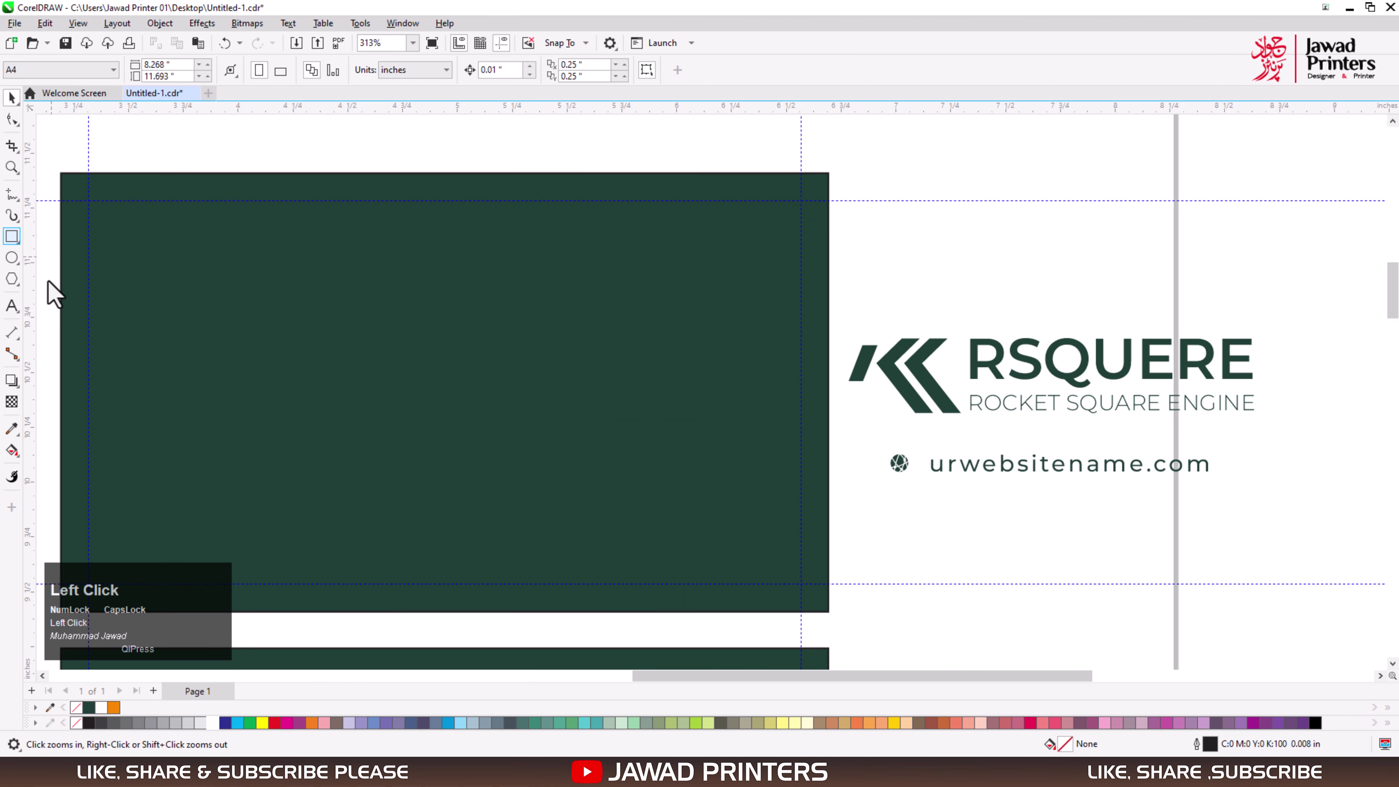
pyautogui.press('F6')
pyautogui.moveTo(124, 516); pyautogui.dragTo(334, 525)
pyautogui.press('space')
pyautogui.click(203, 530)
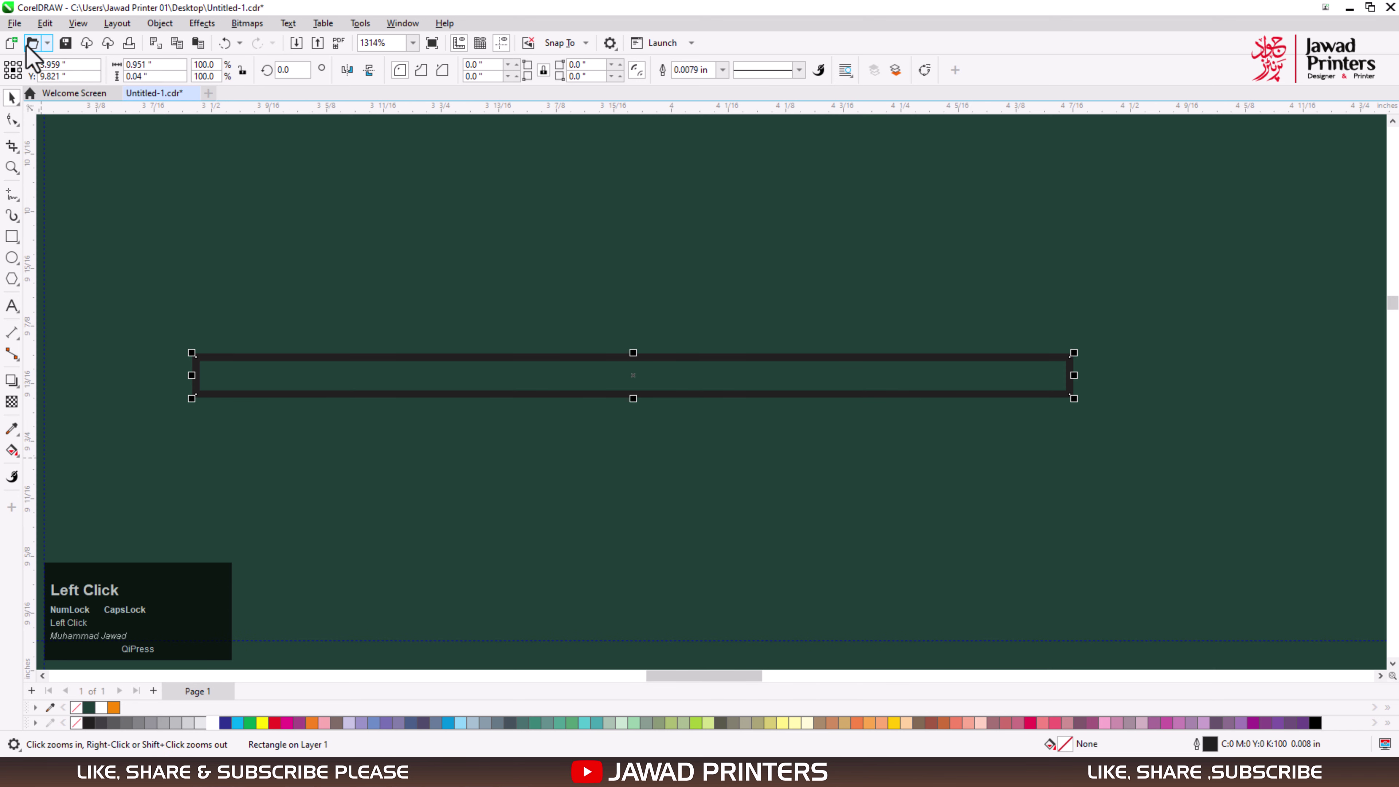
# - Convert the thin rectangle to curves and move its lower-left node inward to slant the left end
pyautogui.click(12, 119)
pyautogui.click(925, 70)
pyautogui.press('F2')
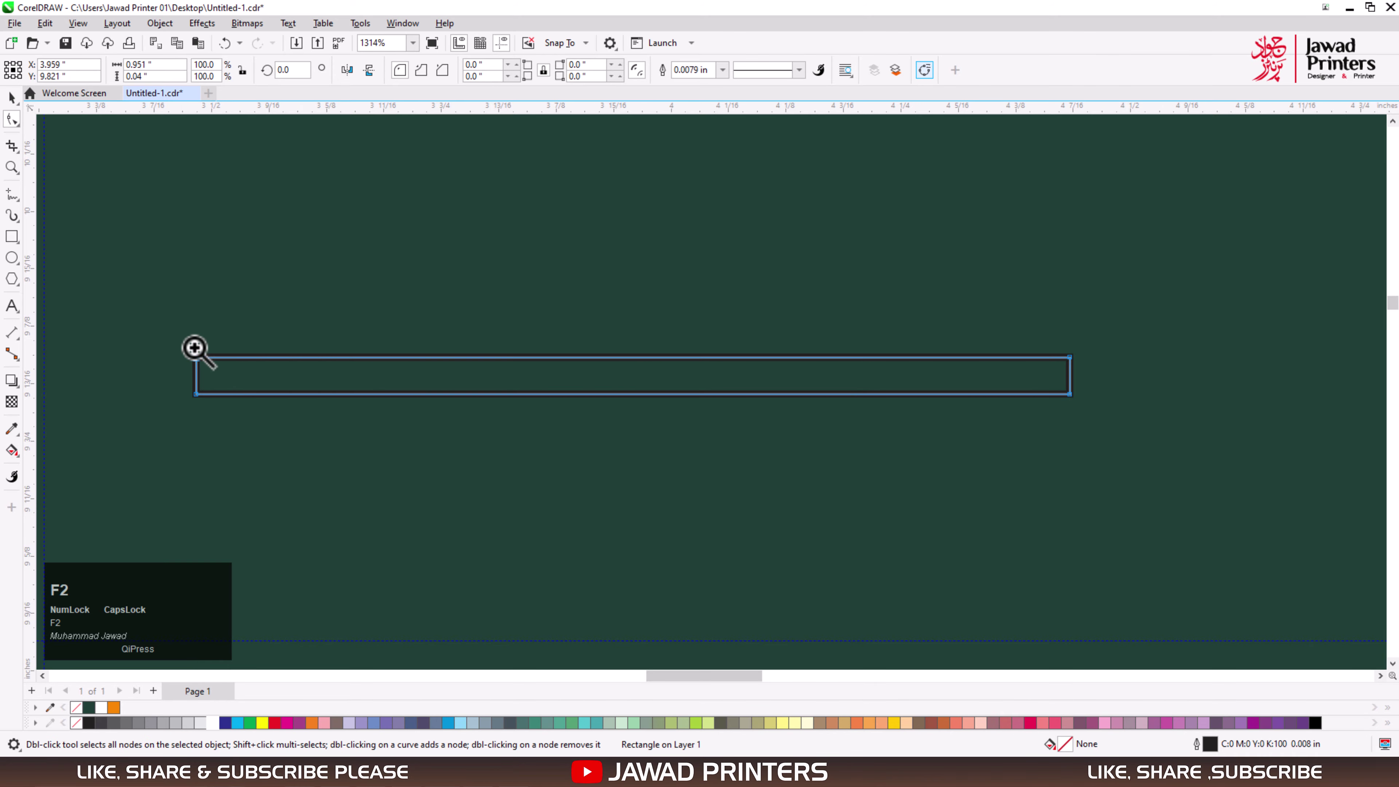
pyautogui.click(194, 348)
pyautogui.moveTo(558, 544); pyautogui.dragTo(714, 540)
pyautogui.press('space')
pyautogui.press('F4')
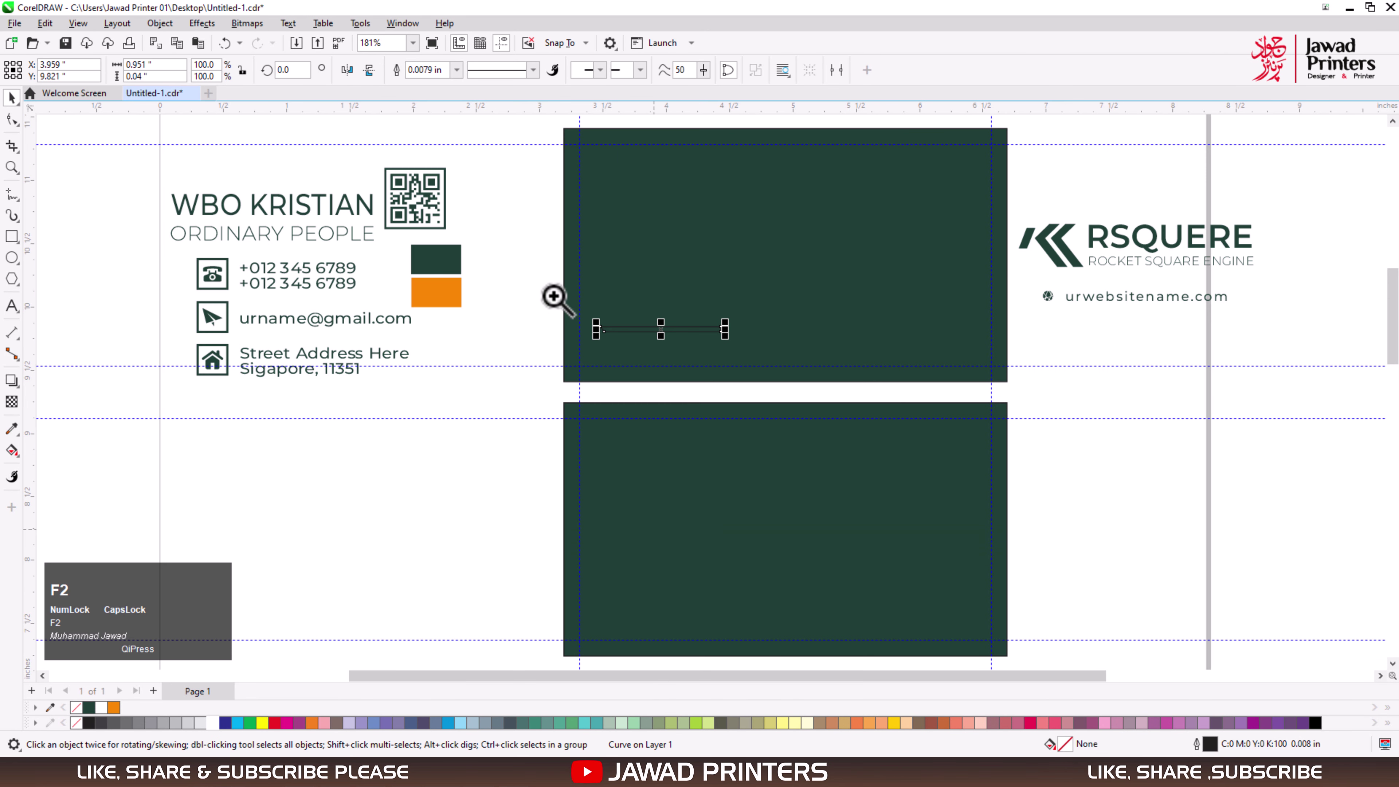
# - Try to apply the sampled orange swatch colour to the outline of the thin bar
pyautogui.press('F2')
pyautogui.click(756, 347)
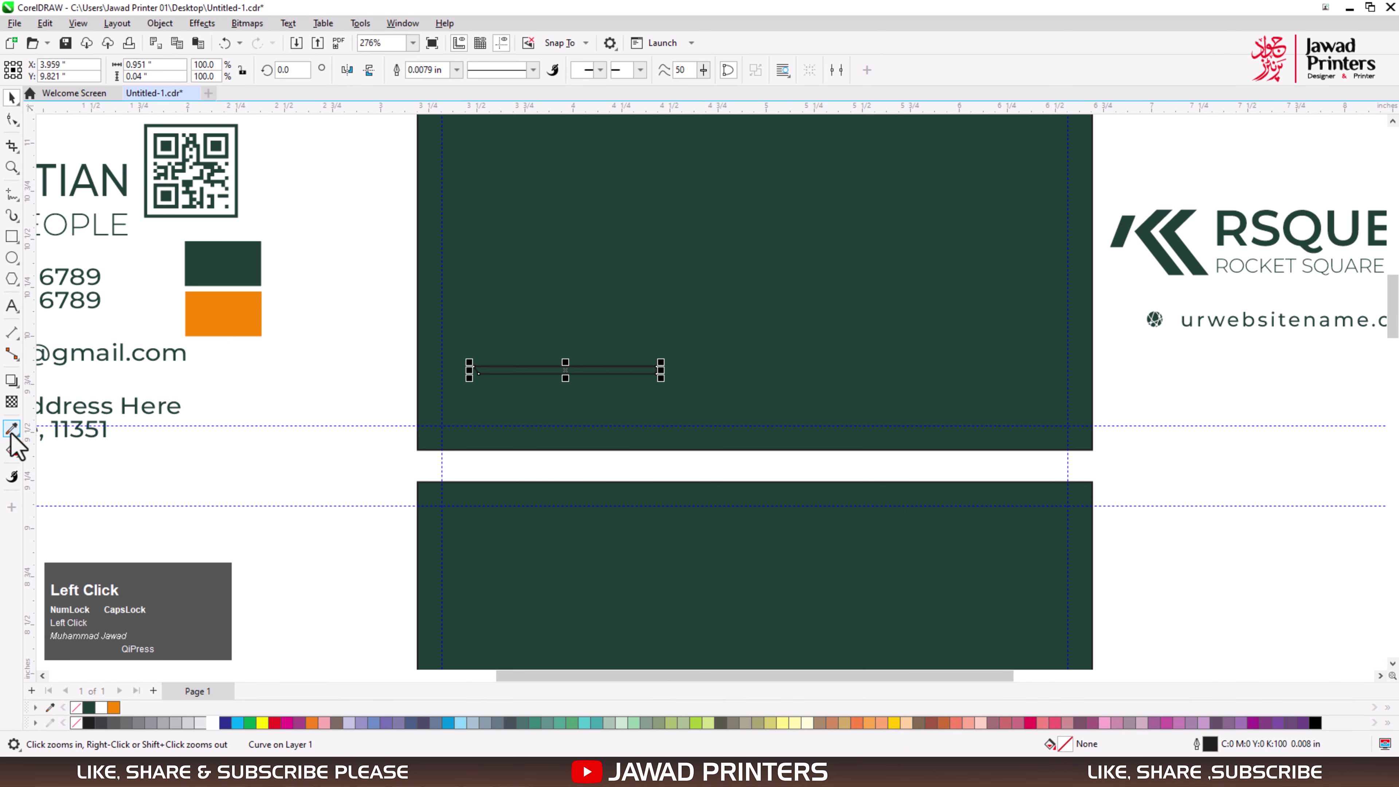
pyautogui.click(12, 428)
pyautogui.click(223, 313)
pyautogui.click(639, 369)
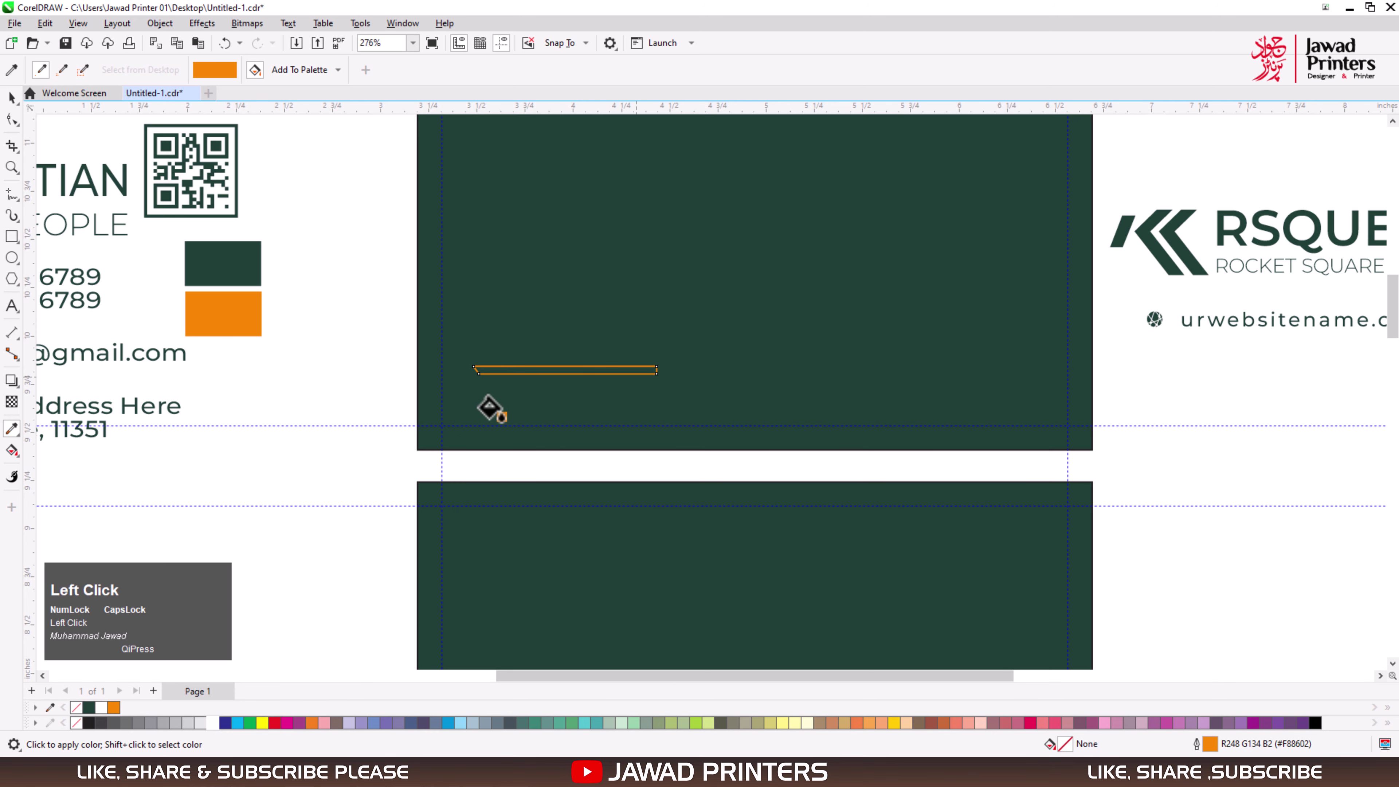
pyautogui.press('space')
pyautogui.hotkey('ctrl', 'x')
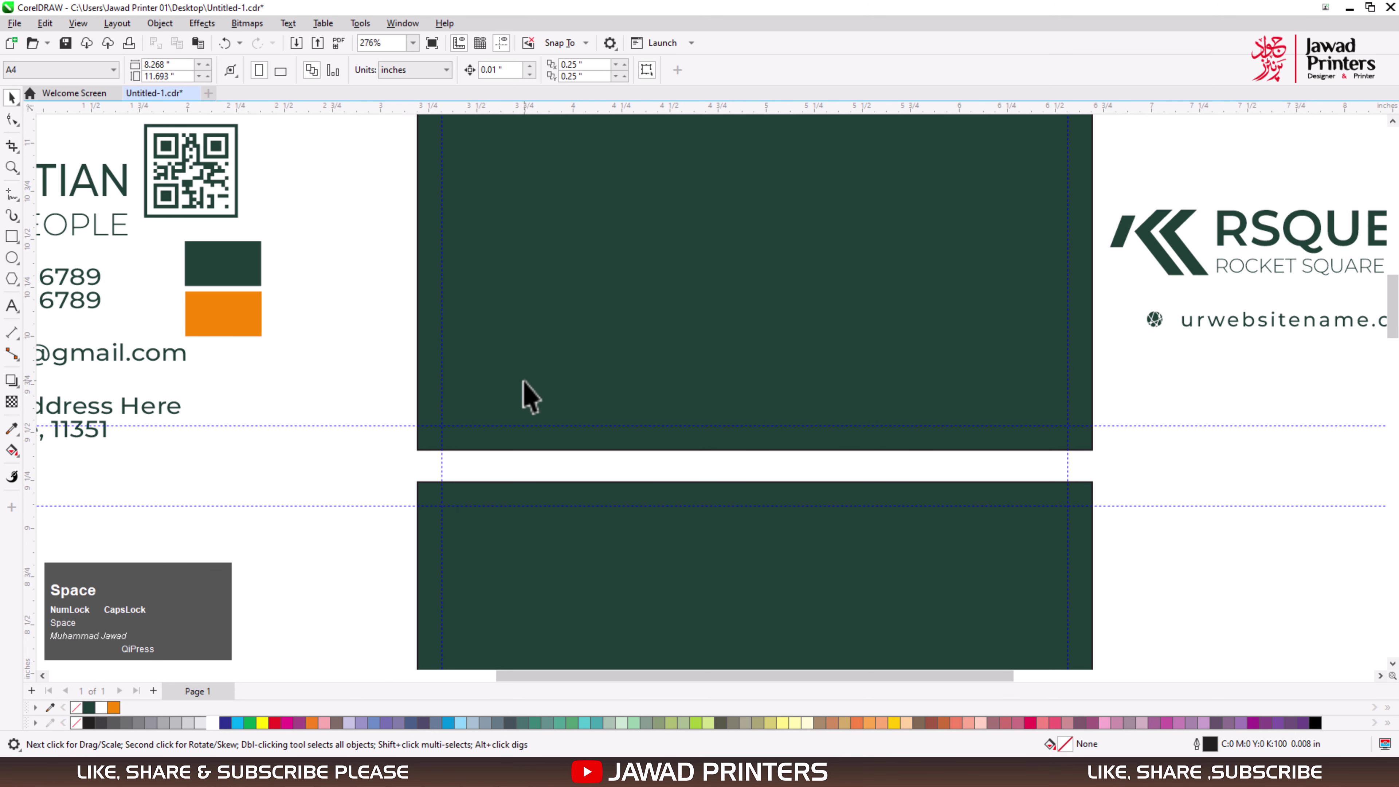
pyautogui.press('space')
pyautogui.hotkey('ctrl', 'z')
# - Fill the thin slanted bar with the orange sampled from the swatch and remove its outline
pyautogui.click(248, 313)
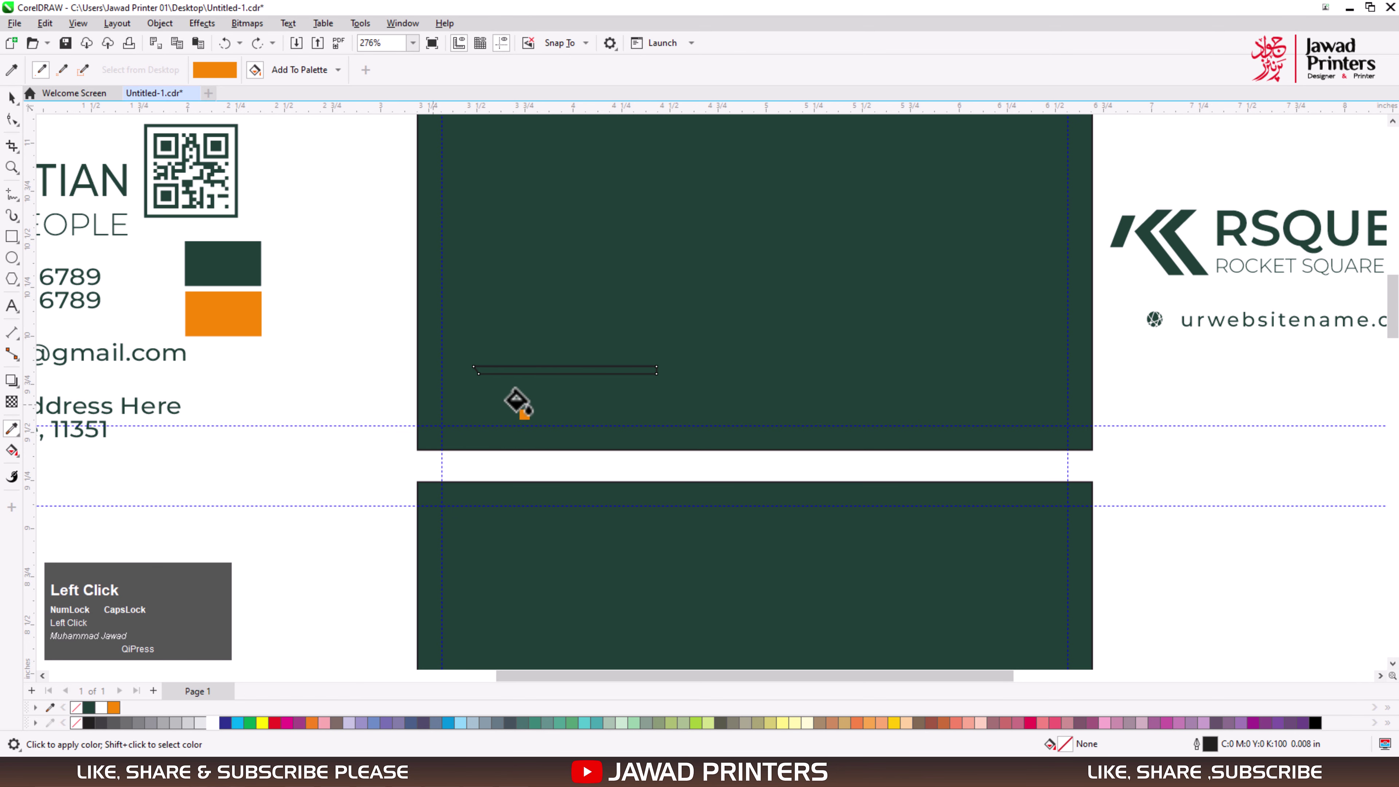
pyautogui.click(520, 368)
pyautogui.press('space')
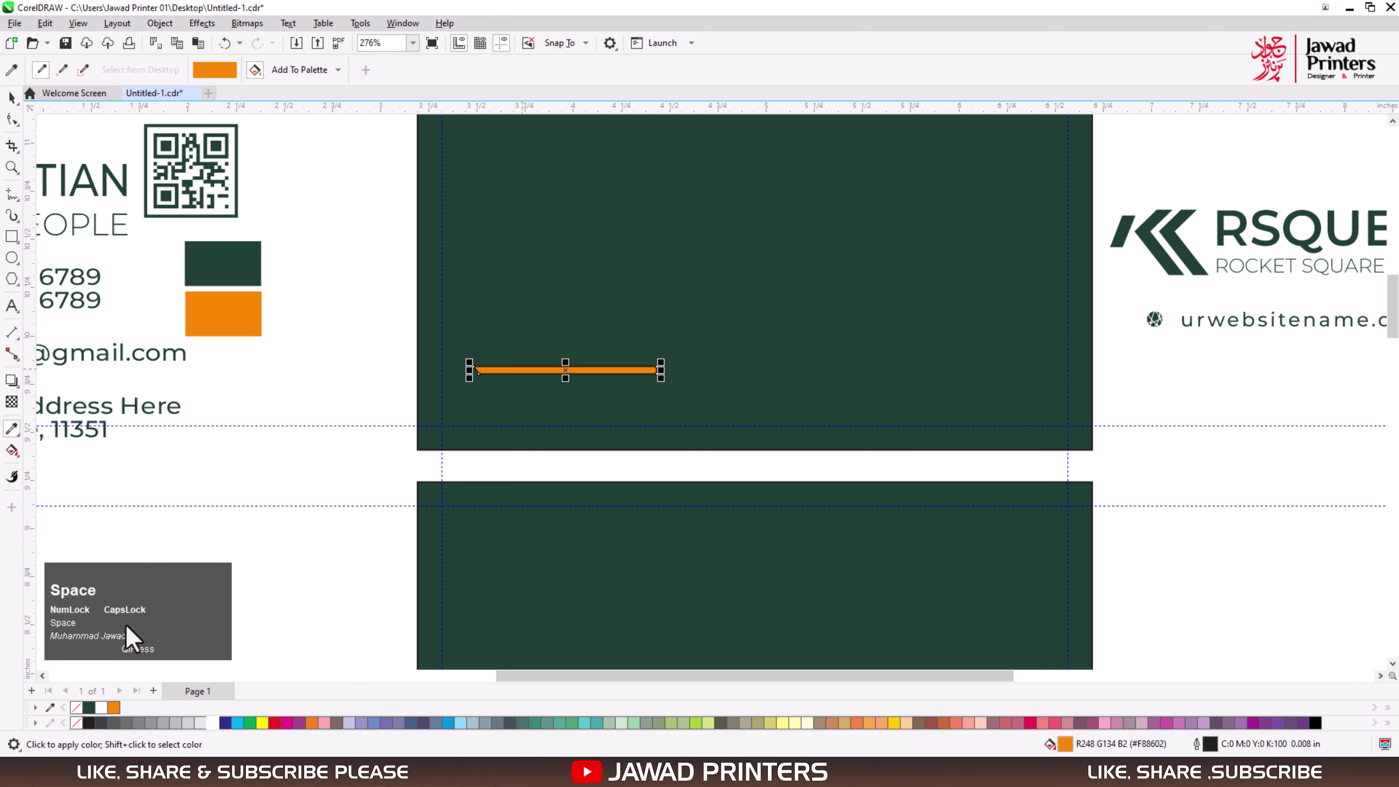
pyautogui.rightClick(88, 709)
pyautogui.click(290, 397)
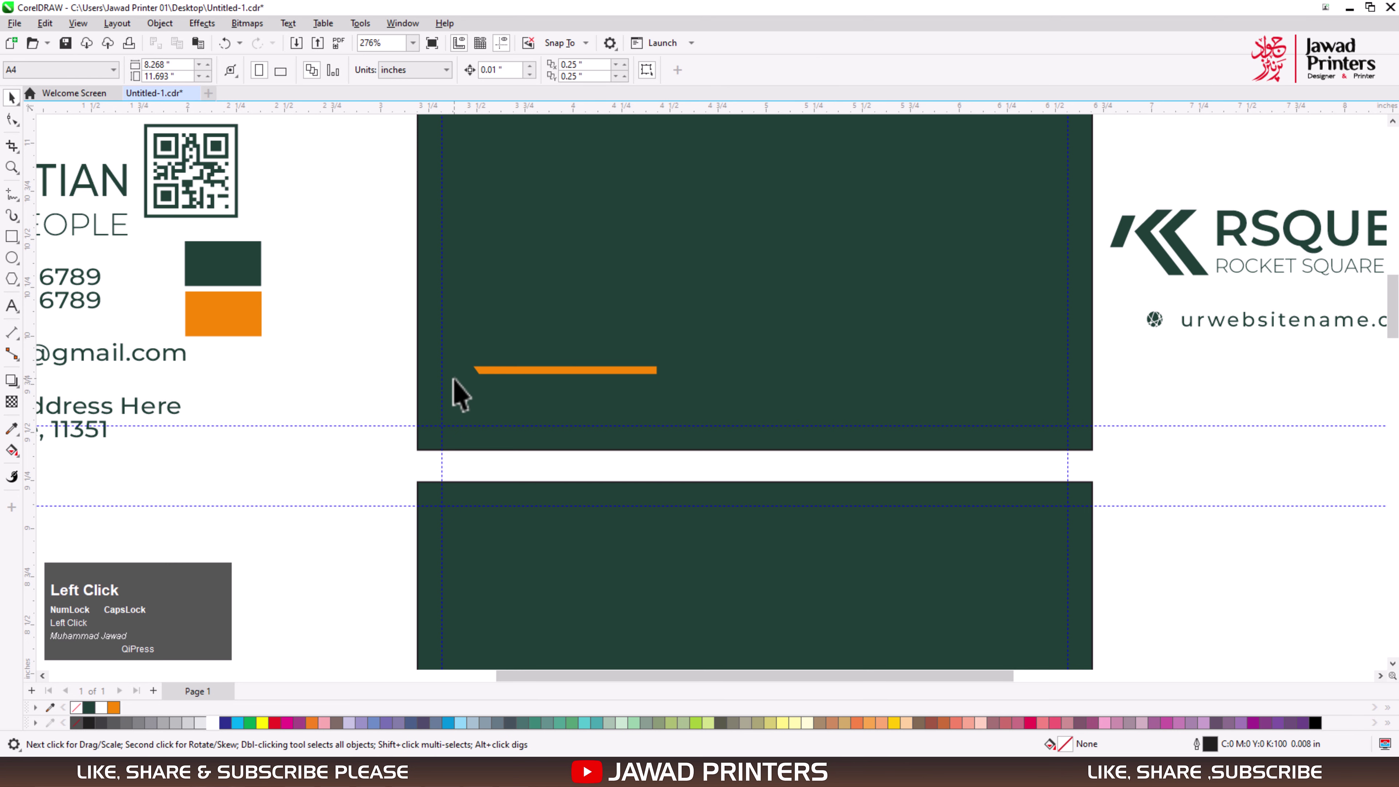
# - Extend the right end of the orange bar by nudging its end nodes until it is about 1.06 in long
pyautogui.press('F3')
pyautogui.press('F2')
pyautogui.moveTo(419, 194); pyautogui.dragTo(952, 422)
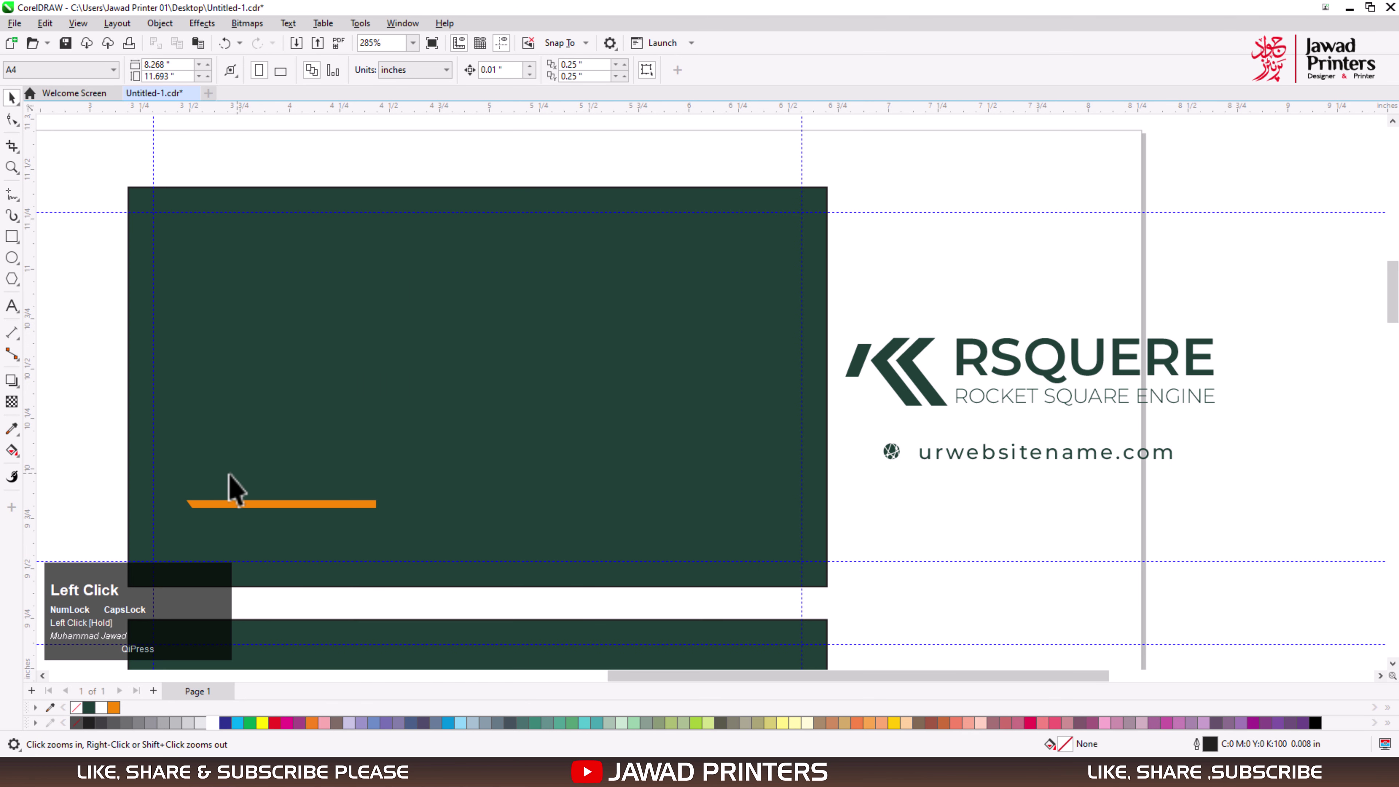
pyautogui.click(305, 507)
pyautogui.press('F10')
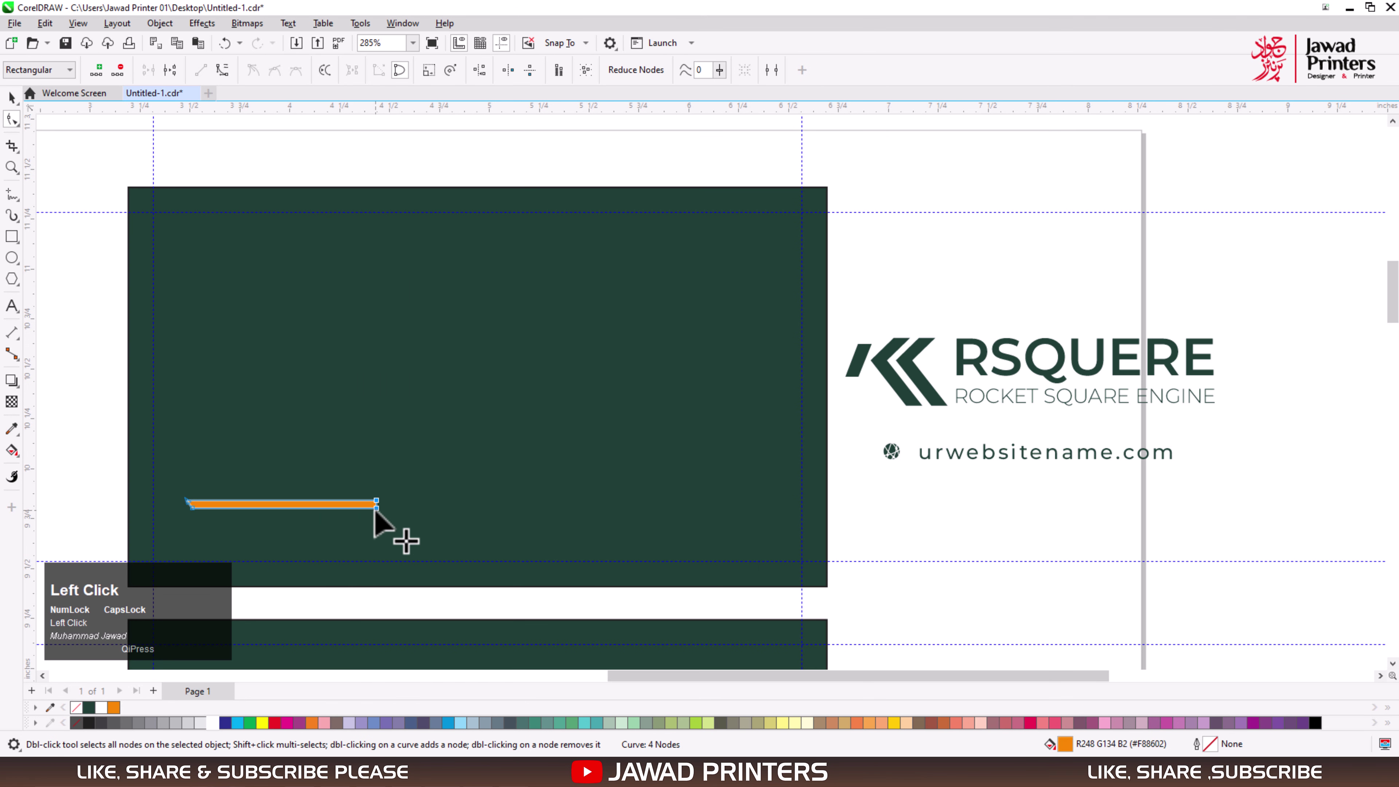
pyautogui.press('Right')
pyautogui.press('Right')
pyautogui.press('Right')
pyautogui.press('Right')
pyautogui.press('Right')
pyautogui.press('Right')
pyautogui.press('Right')
pyautogui.press('Right')
pyautogui.press('Right')
pyautogui.press('Right')
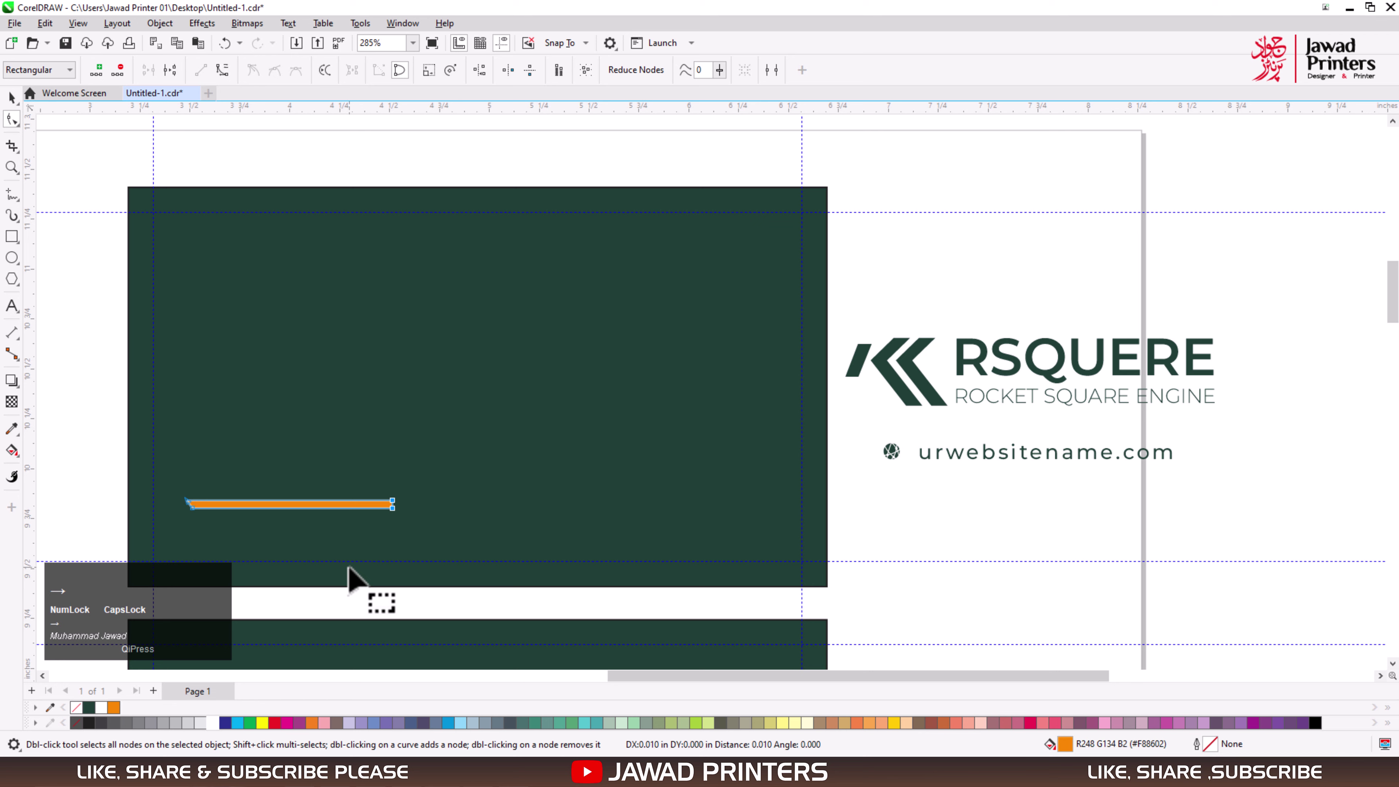
pyautogui.press('space')
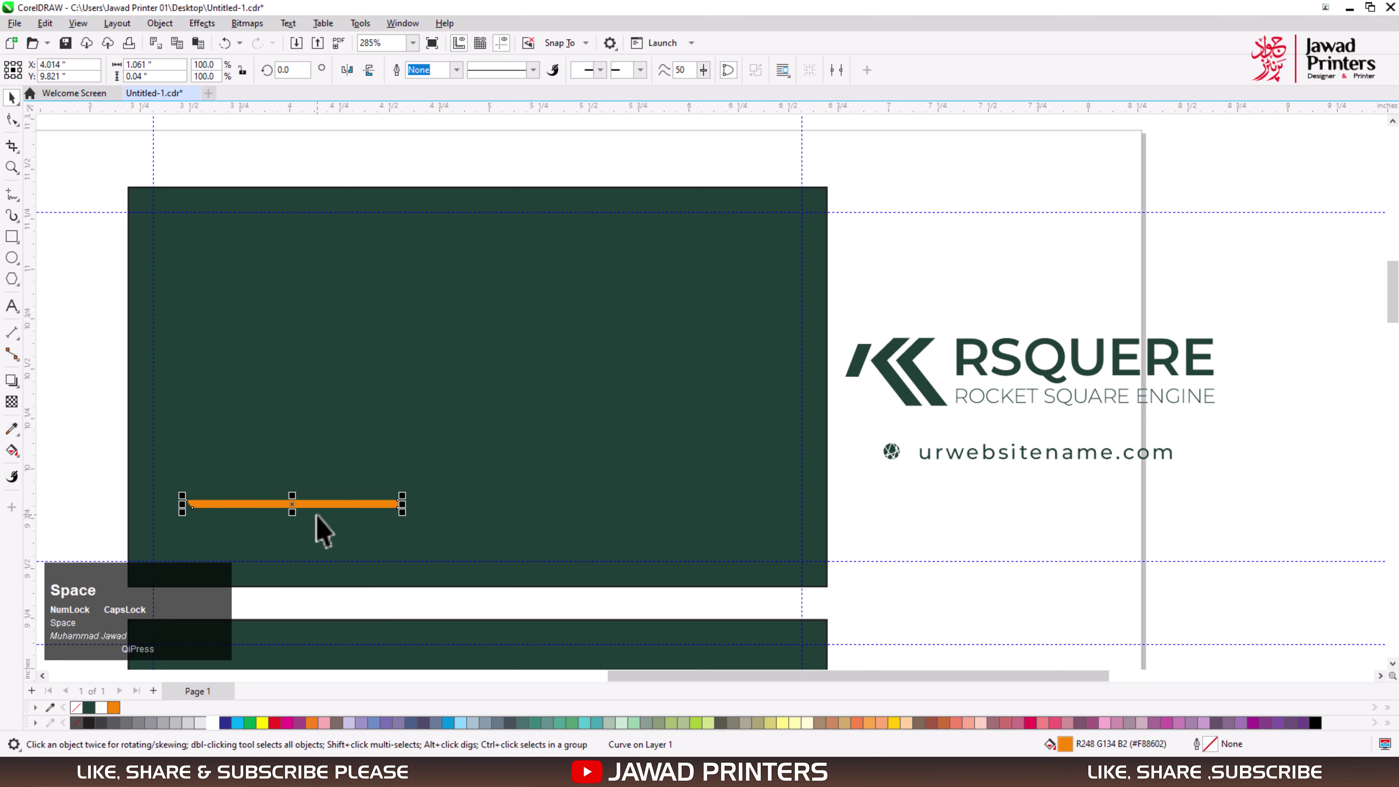
# - Try placing a mirrored copy of the orange bar at the opposite side of the upper card
pyautogui.moveTo(177, 506); pyautogui.dragTo(708, 508)
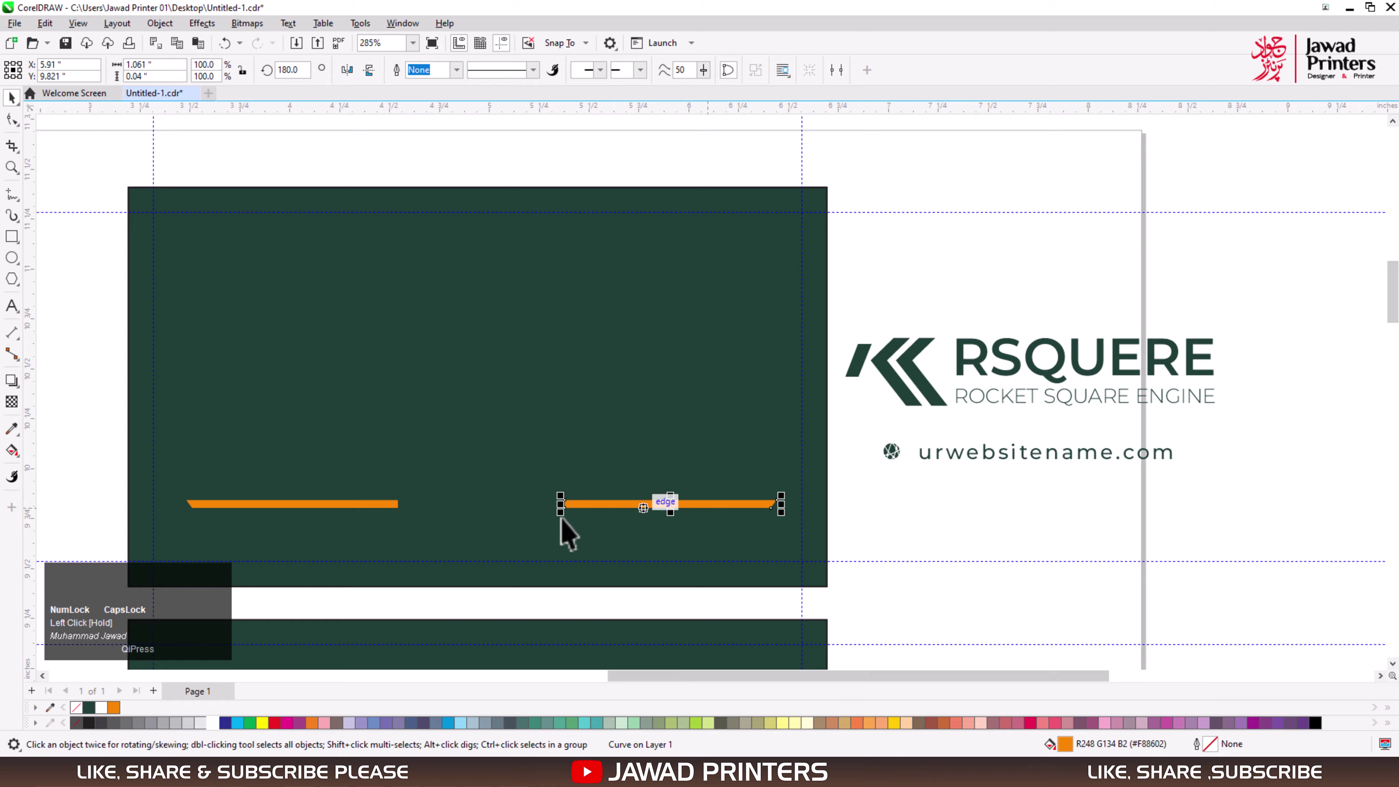
pyautogui.click(382, 505)
pyautogui.press('space')
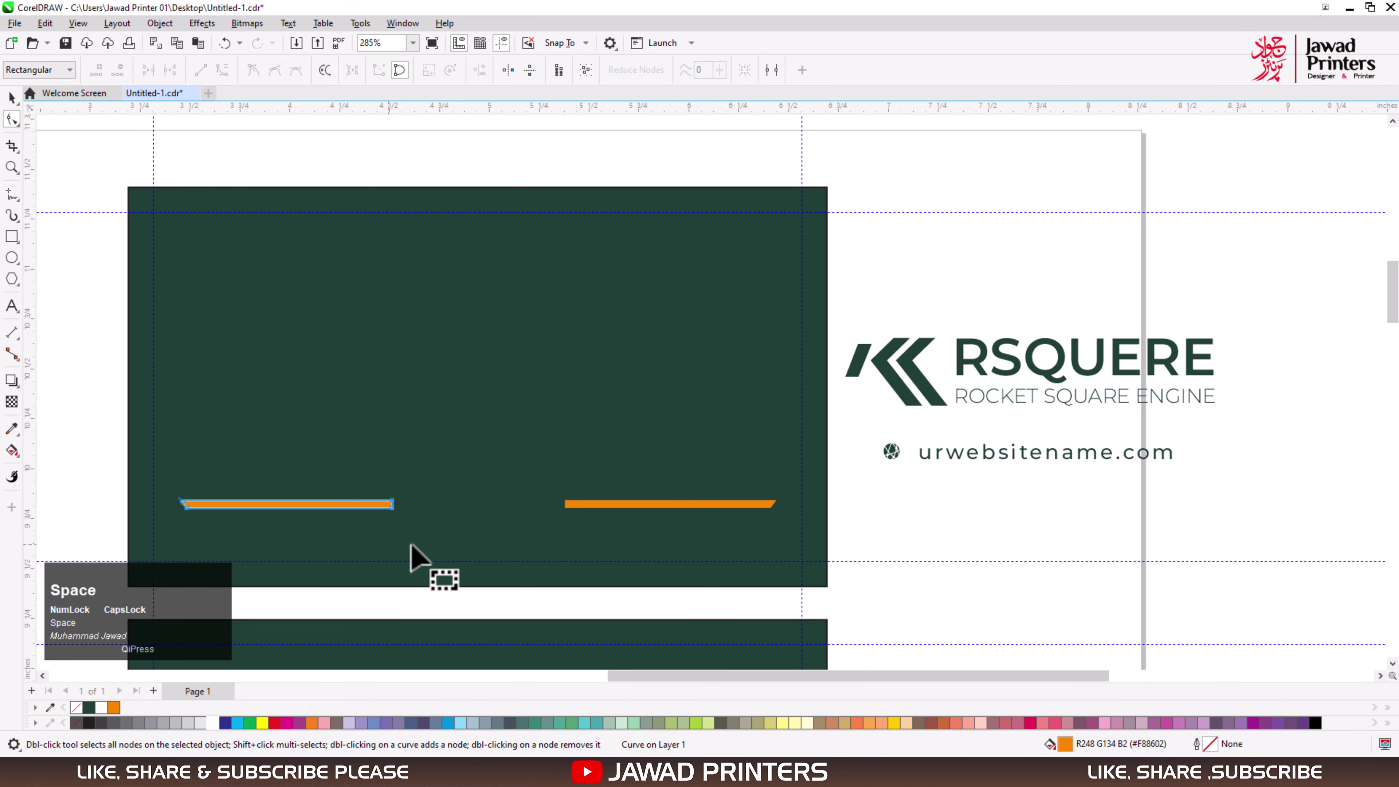
pyautogui.press('space')
pyautogui.click(599, 507)
pyautogui.press('Delete')
# - Shorten the orange bar to about 0.98 in by moving its right-end nodes inward
pyautogui.click(278, 507)
pyautogui.press('z')
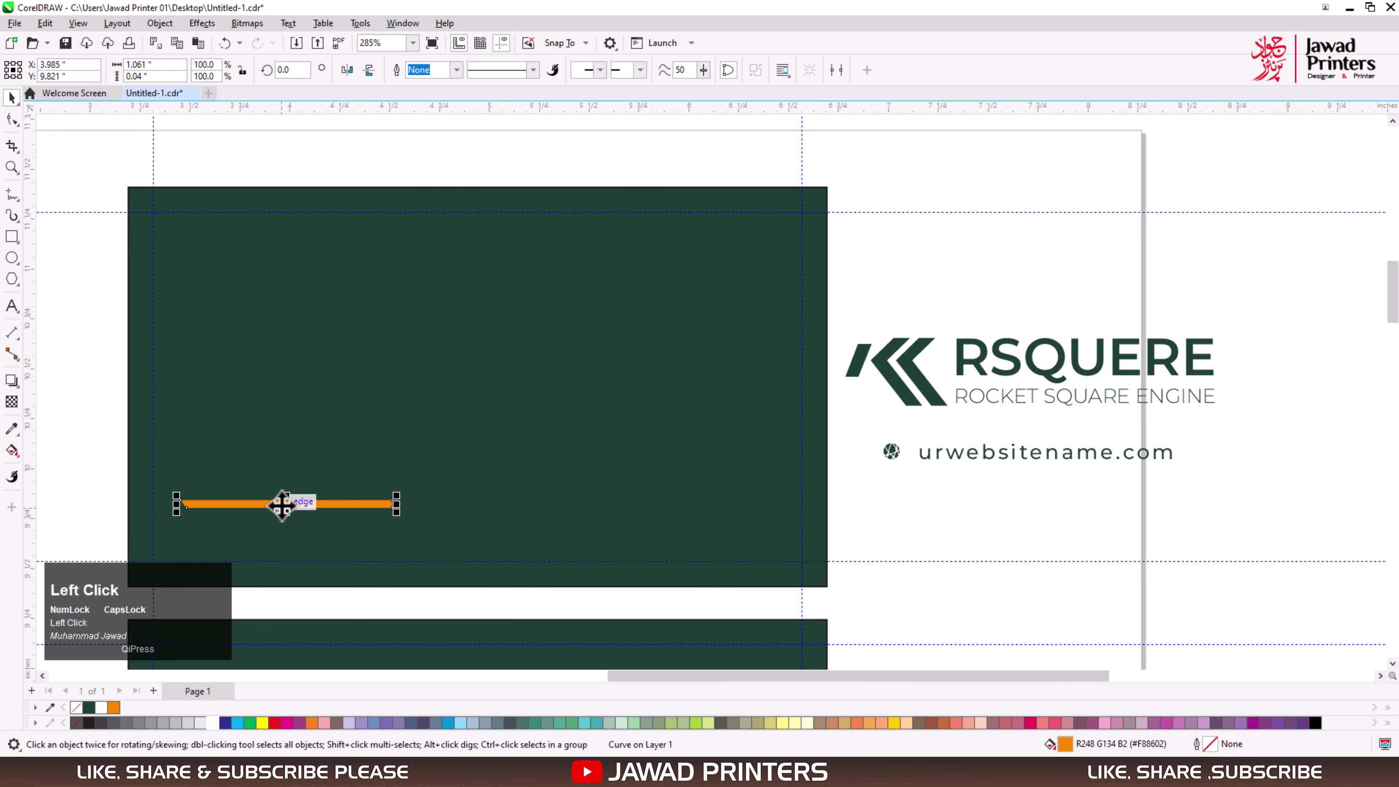
pyautogui.moveTo(294, 459); pyautogui.dragTo(475, 606)
pyautogui.press('space')
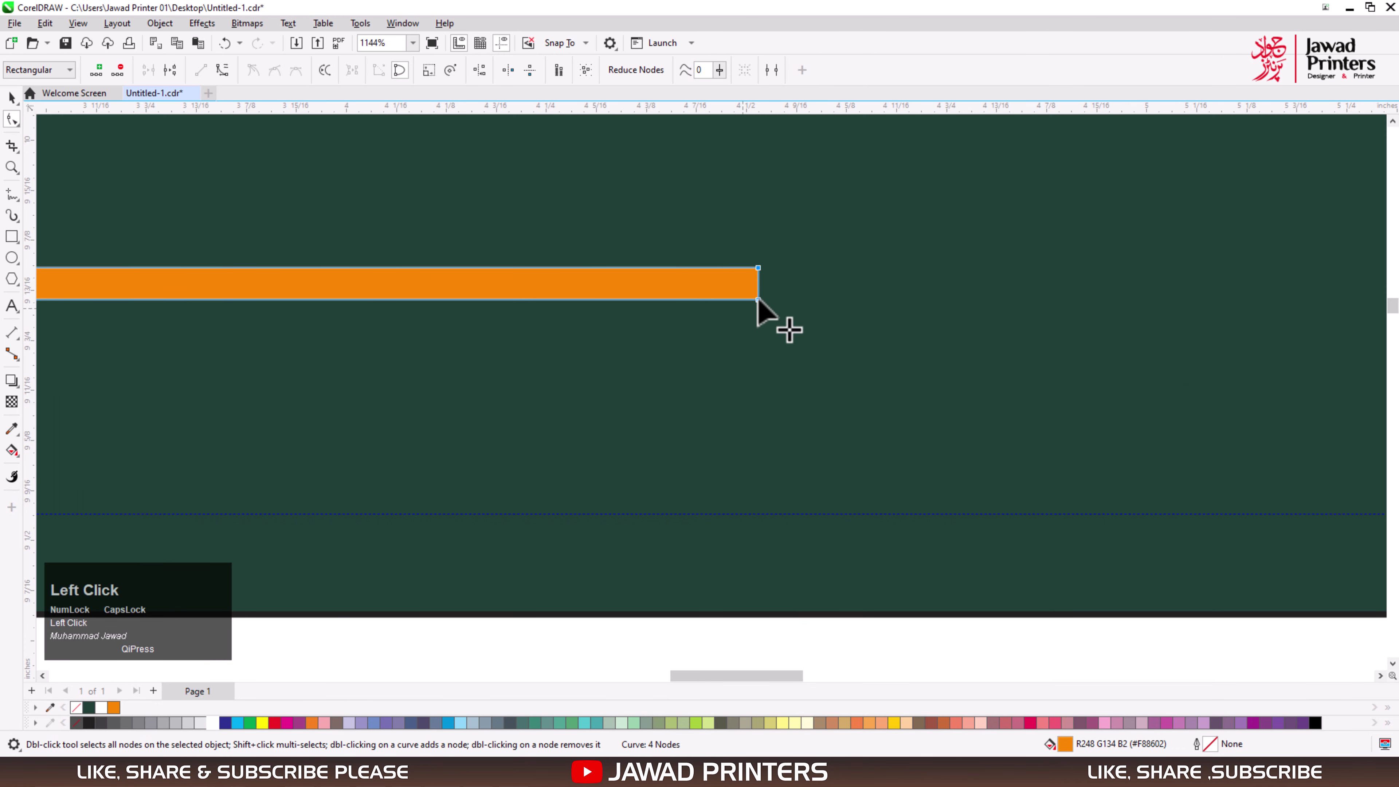
pyautogui.moveTo(758, 299); pyautogui.dragTo(693, 300)
pyautogui.press('space')
pyautogui.press('F4')
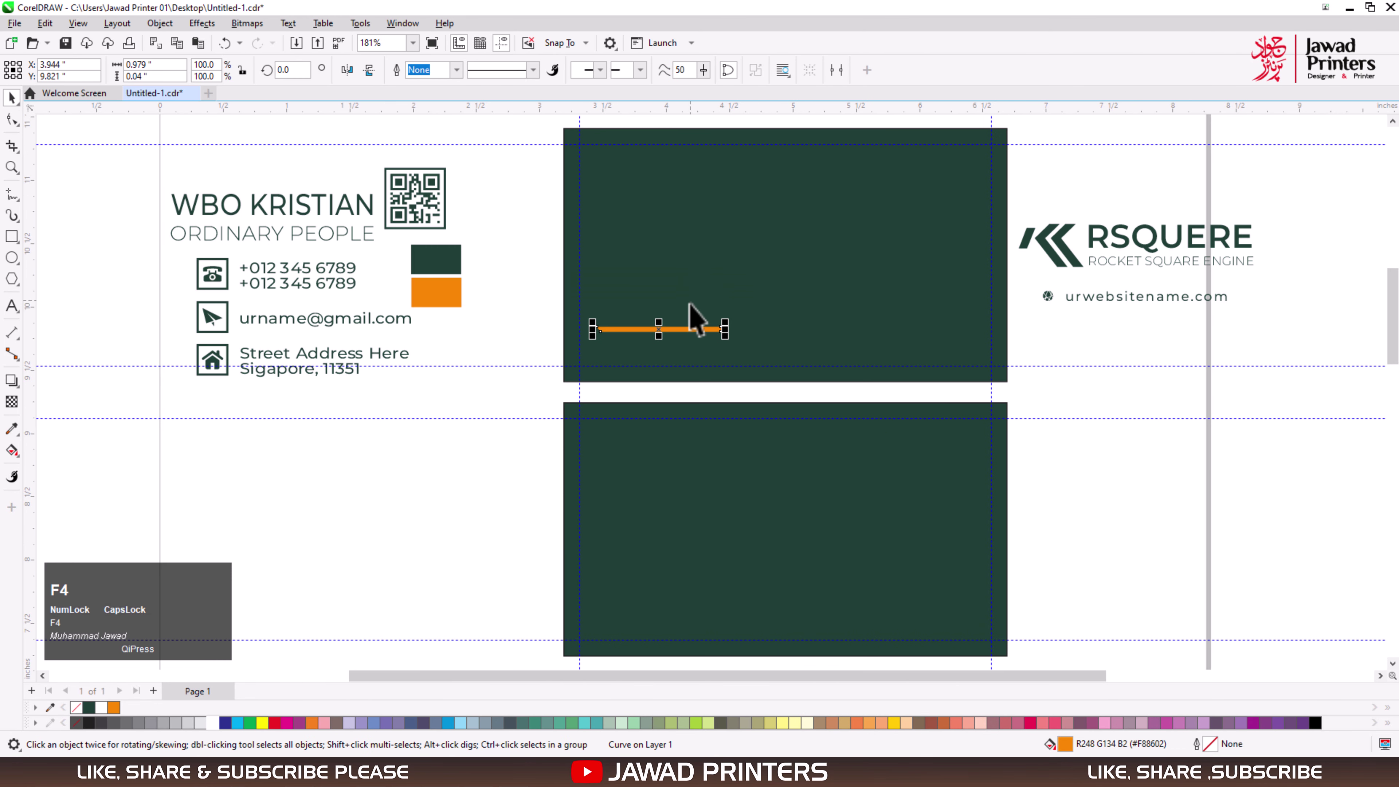
# - Place a mirrored copy of the orange bar on the opposite side of the upper card at the same height
pyautogui.moveTo(592, 329); pyautogui.dragTo(899, 332)
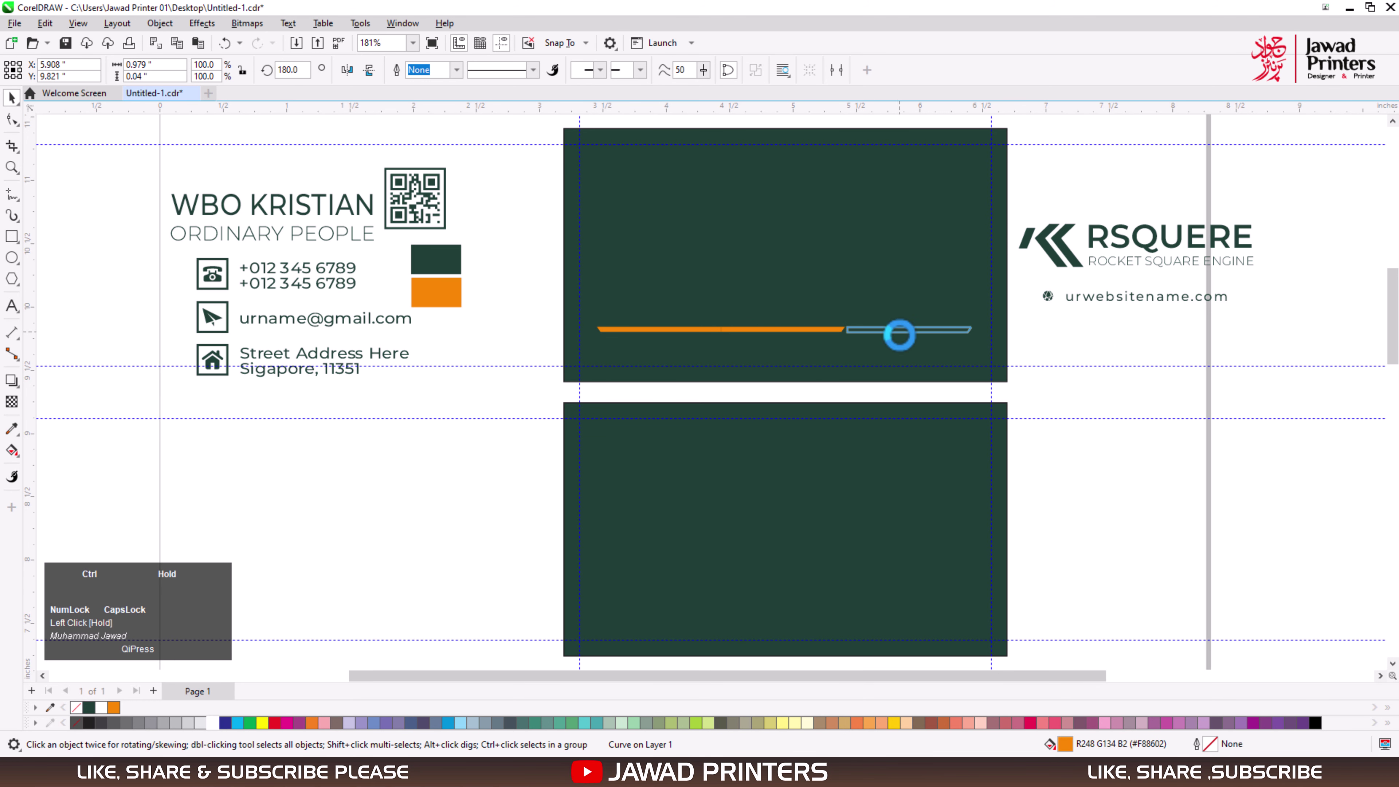
pyautogui.press('F2')
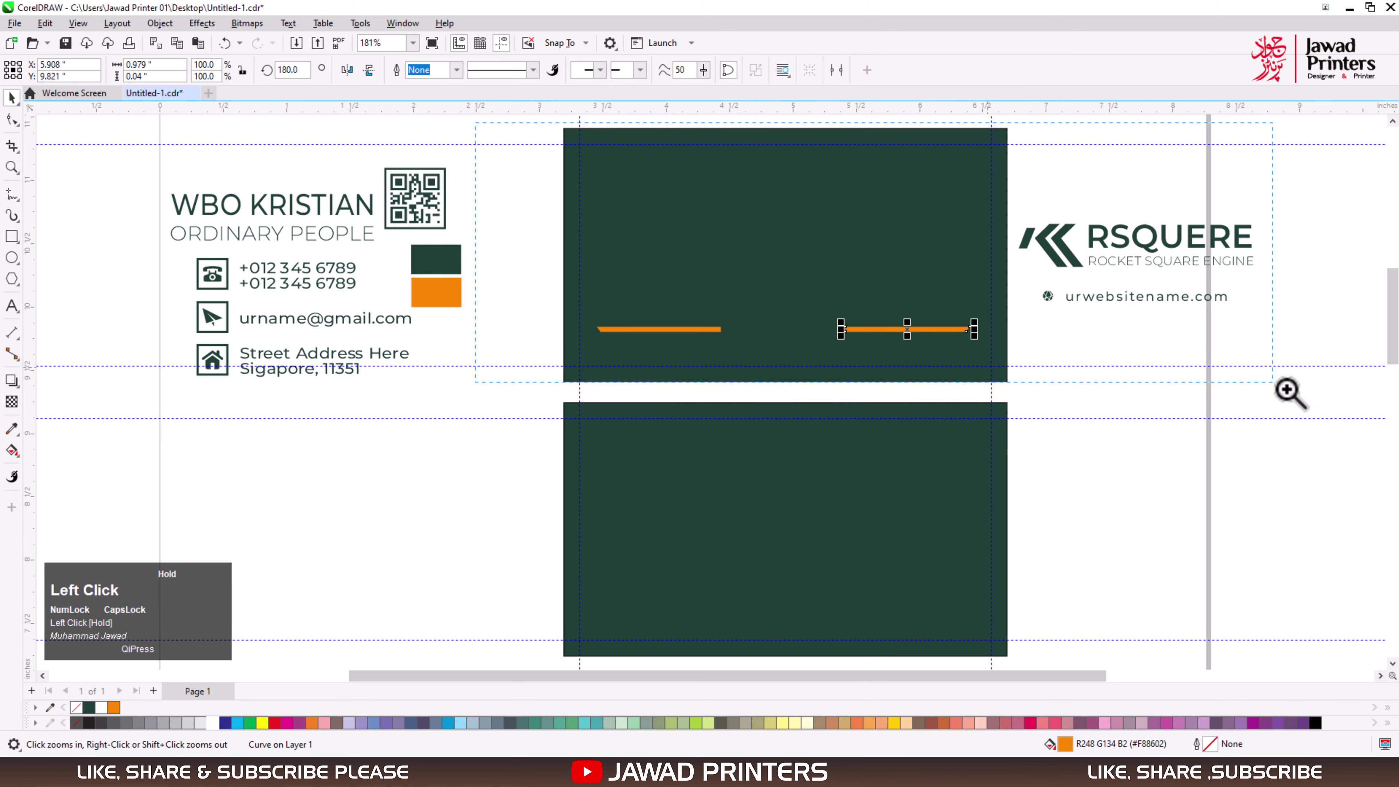
pyautogui.moveTo(1287, 390); pyautogui.dragTo(487, 127)
# - Scale the website line to about 1.12 in wide and place it in white between the two orange bars, in front of the card
pyautogui.press('space')
pyautogui.click(1046, 457)
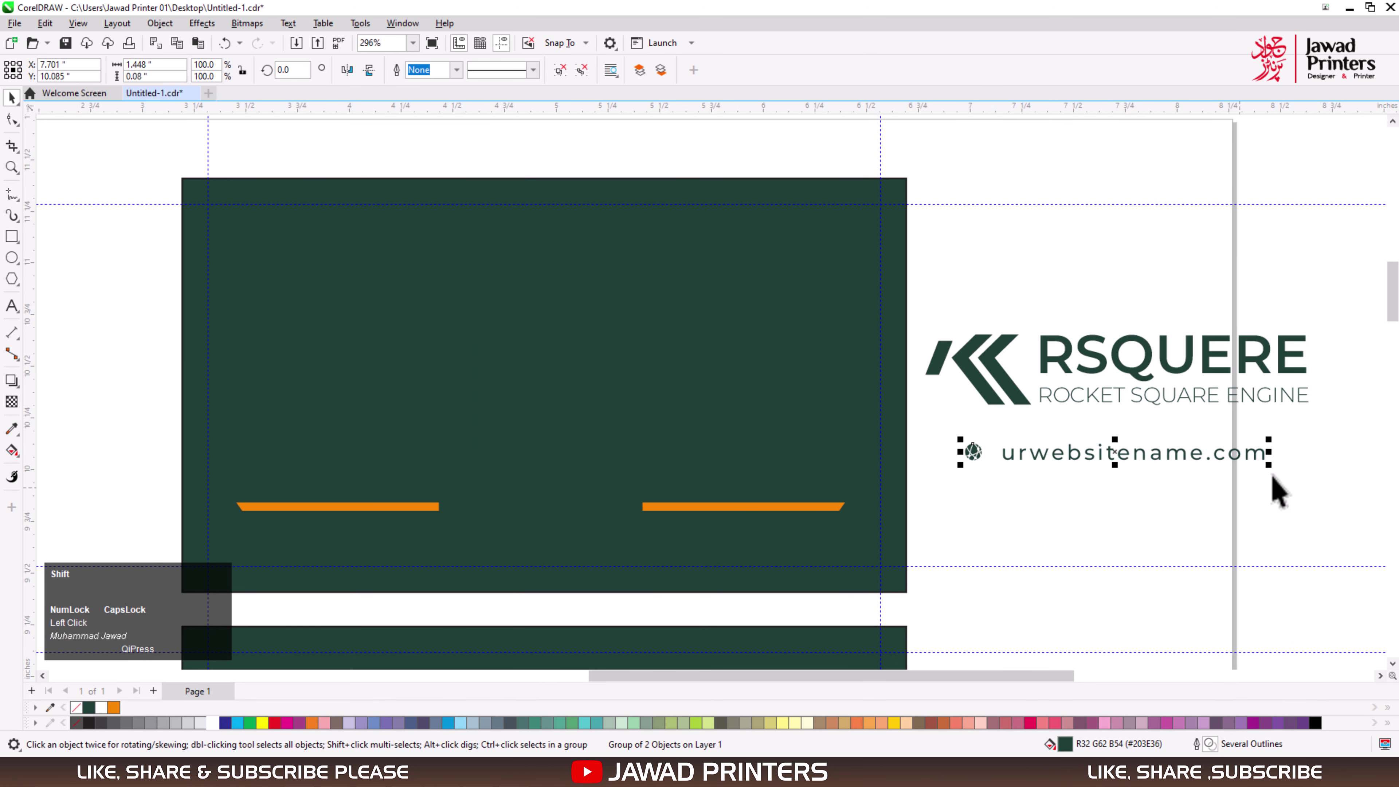
pyautogui.moveTo(1268, 462); pyautogui.dragTo(1270, 466)
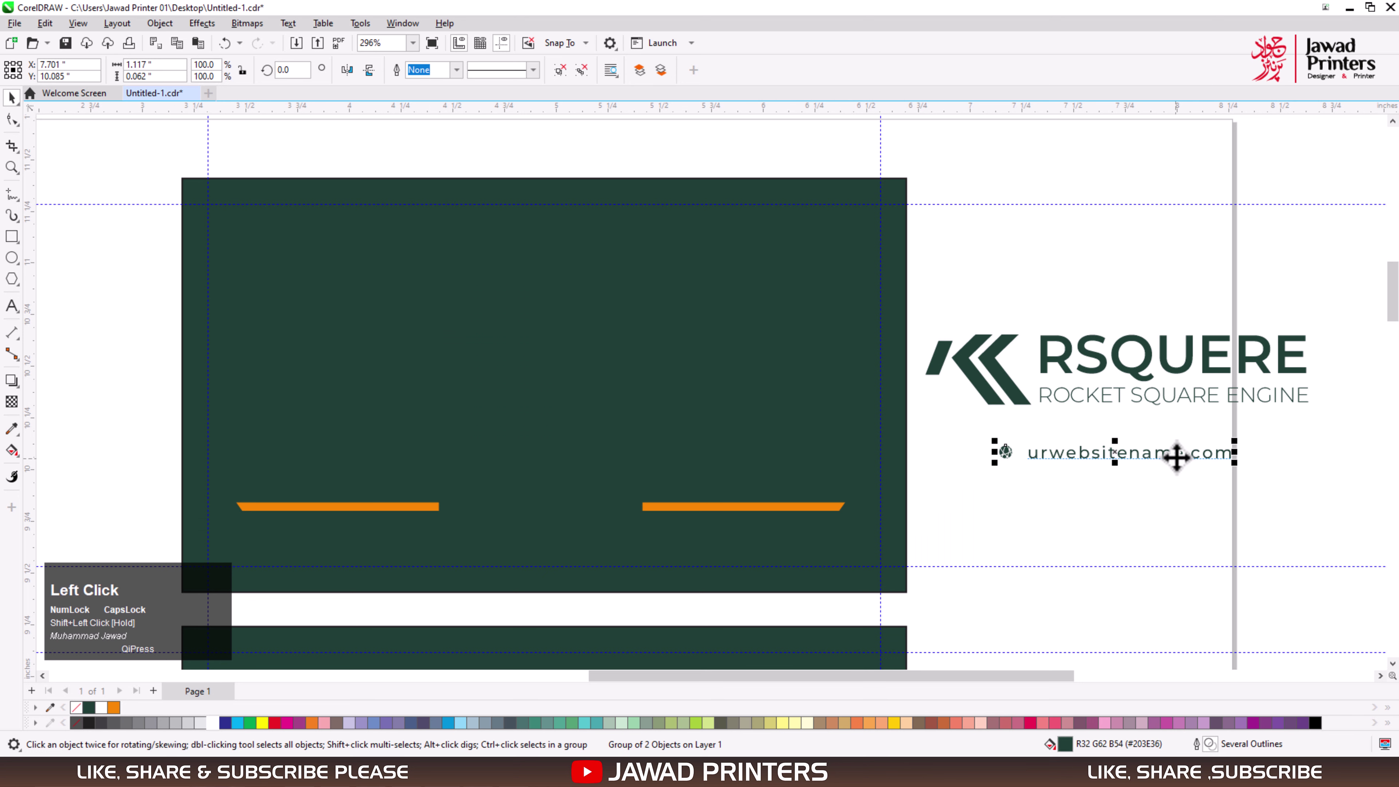
pyautogui.moveTo(1177, 453); pyautogui.dragTo(602, 510)
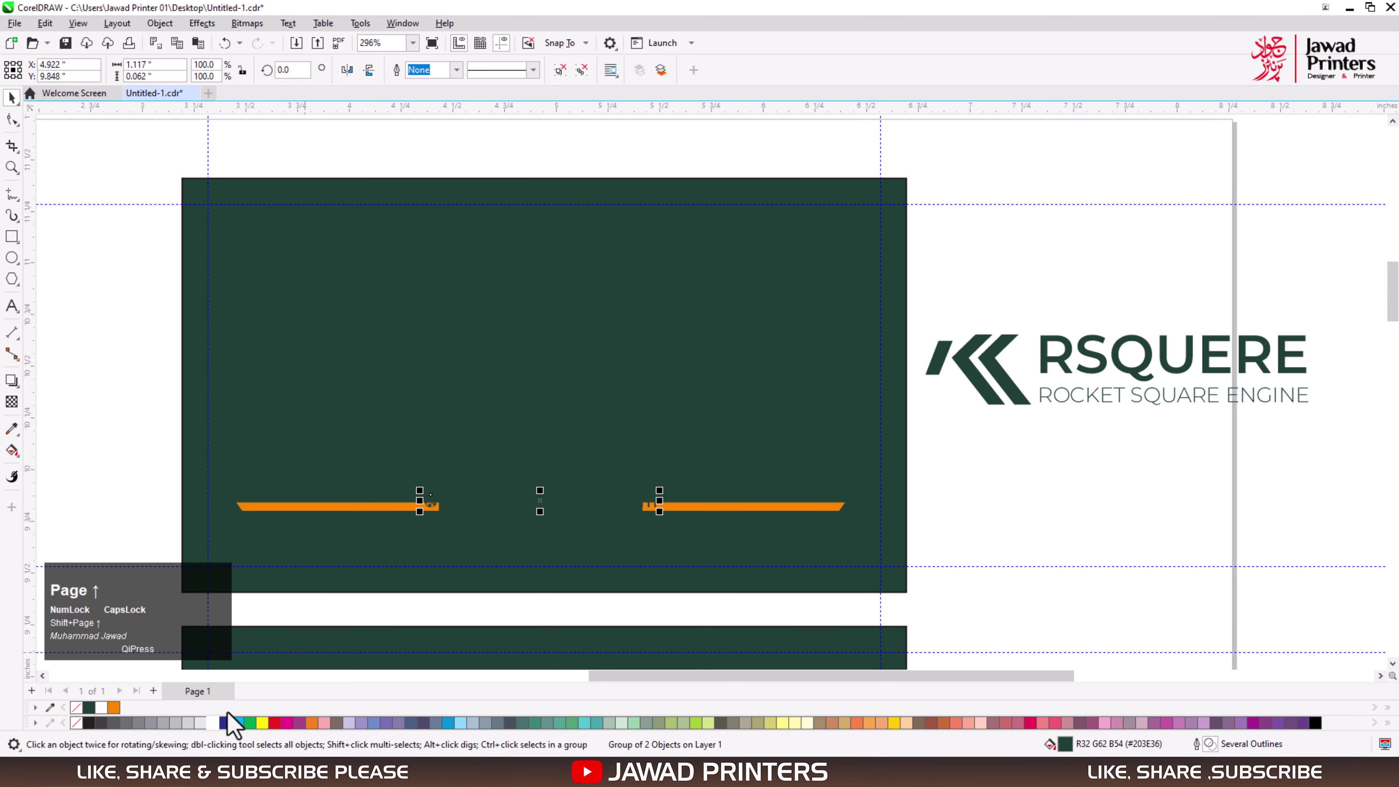
pyautogui.click(212, 723)
# - Shrink the website line to about 0.94 in wide and centre it horizontally on the upper card
pyautogui.press('F2')
pyautogui.moveTo(184, 394); pyautogui.dragTo(852, 551)
pyautogui.moveTo(823, 403); pyautogui.dragTo(762, 397)
pyautogui.keyDown('shift'); pyautogui.click(786, 409); pyautogui.keyUp('shift')
pyautogui.press('f')
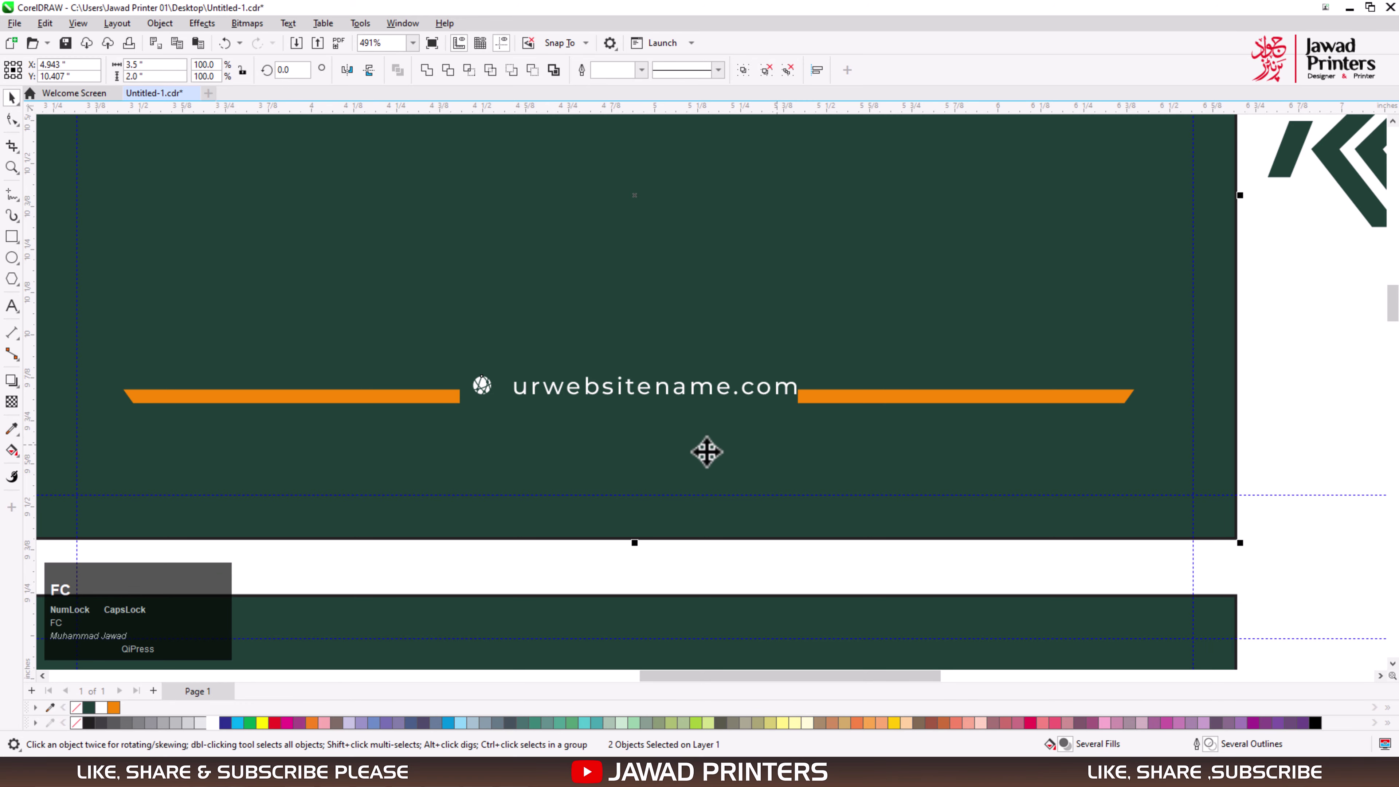
pyautogui.press('space')
pyautogui.click(1161, 446)
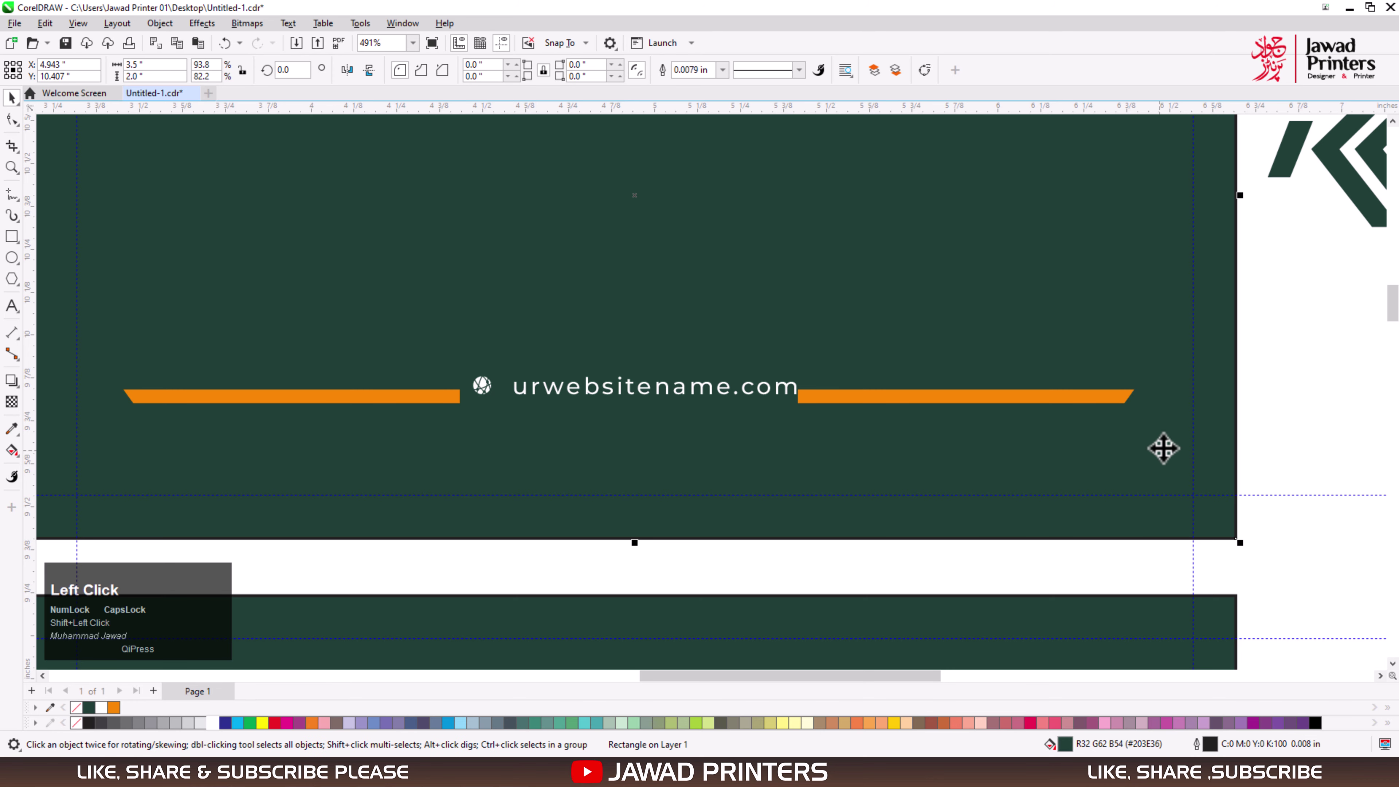
# - Move the right-hand orange bar outward, clear of the website text, and group it with the other bar
pyautogui.click(848, 397)
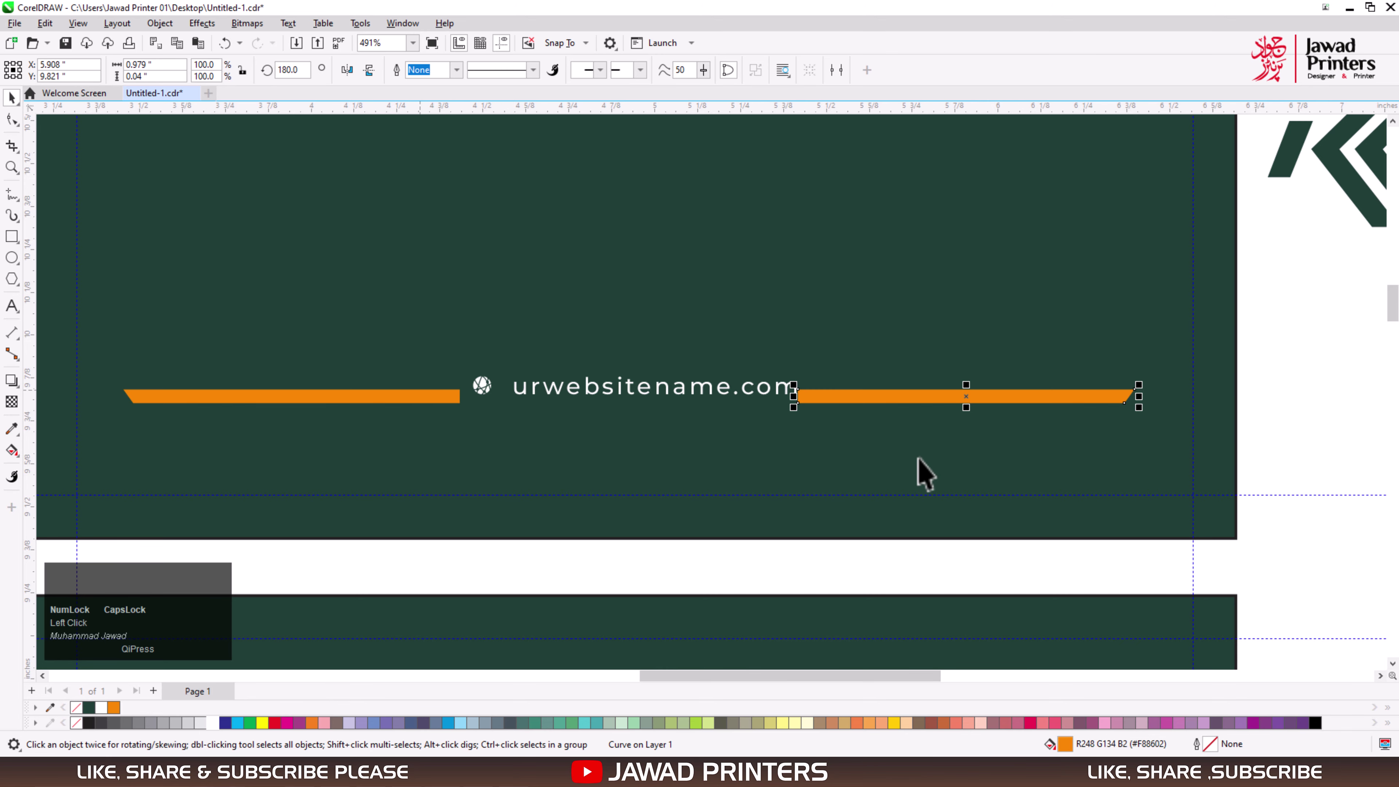
pyautogui.moveTo(936, 396); pyautogui.dragTo(959, 398)
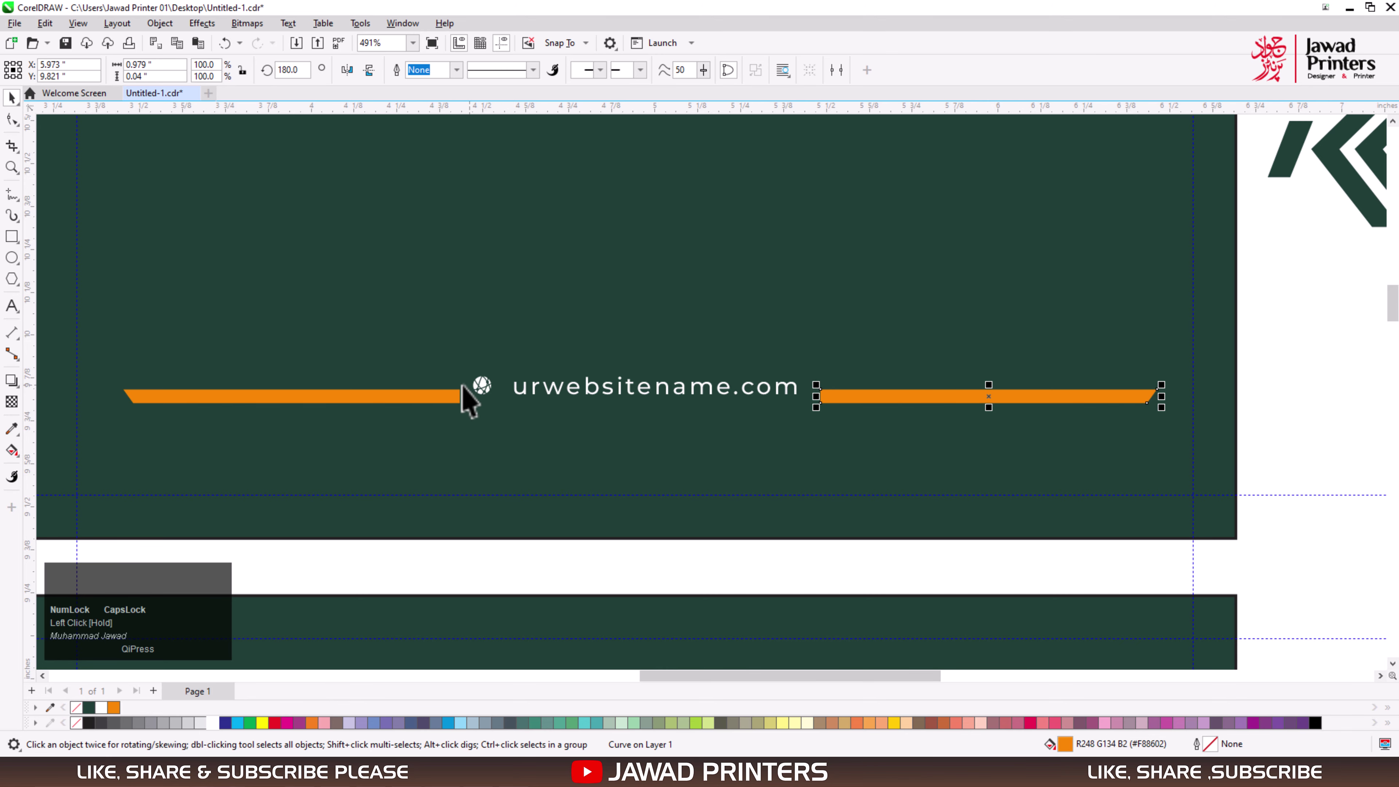
pyautogui.keyDown('shift'); pyautogui.click(423, 396); pyautogui.keyUp('shift')
pyautogui.hotkey('ctrl', 'g')
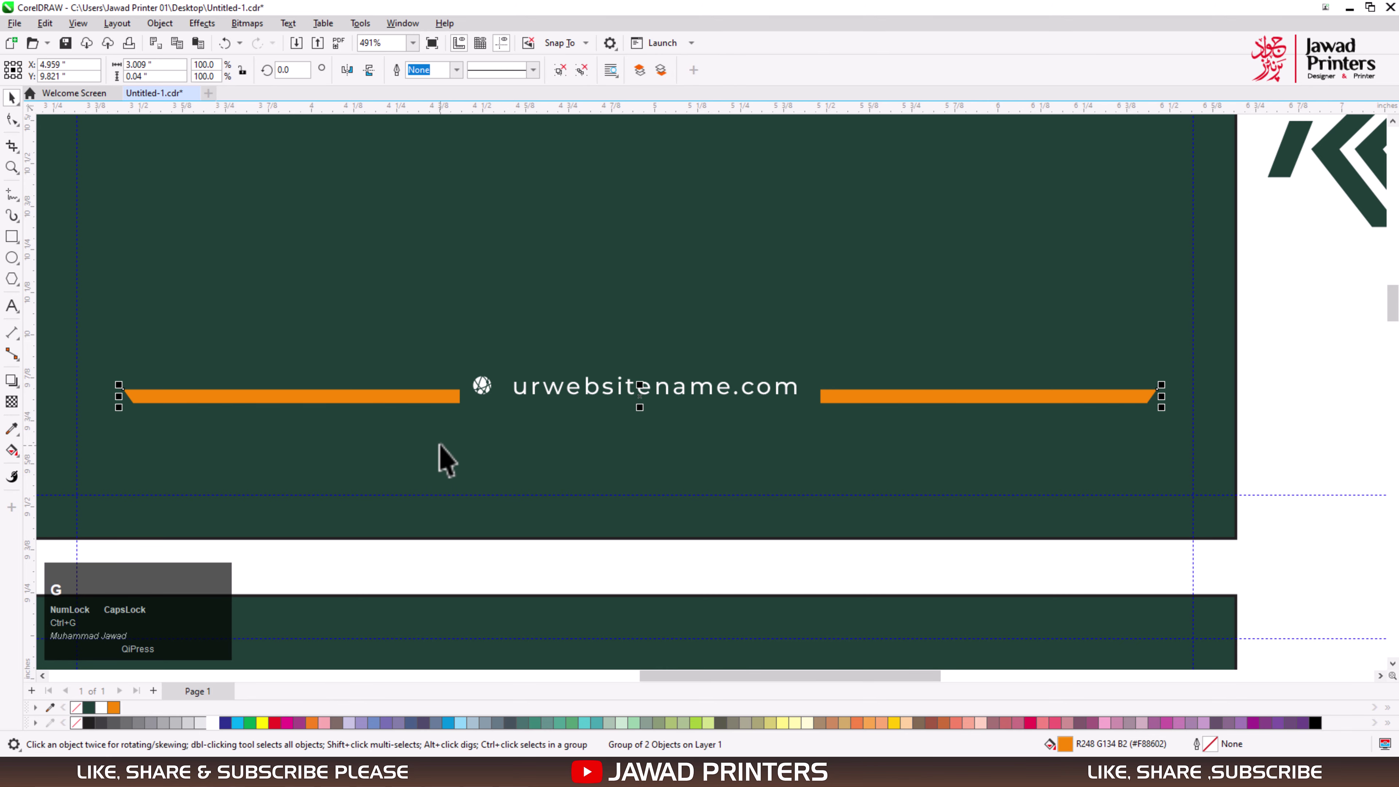
# - Centre the grouped orange bars horizontally on the upper card
pyautogui.keyDown('shift'); pyautogui.click(440, 442); pyautogui.keyUp('shift')
pyautogui.press('c')
pyautogui.keyDown('shift'); pyautogui.click(440, 441); pyautogui.keyUp('shift')
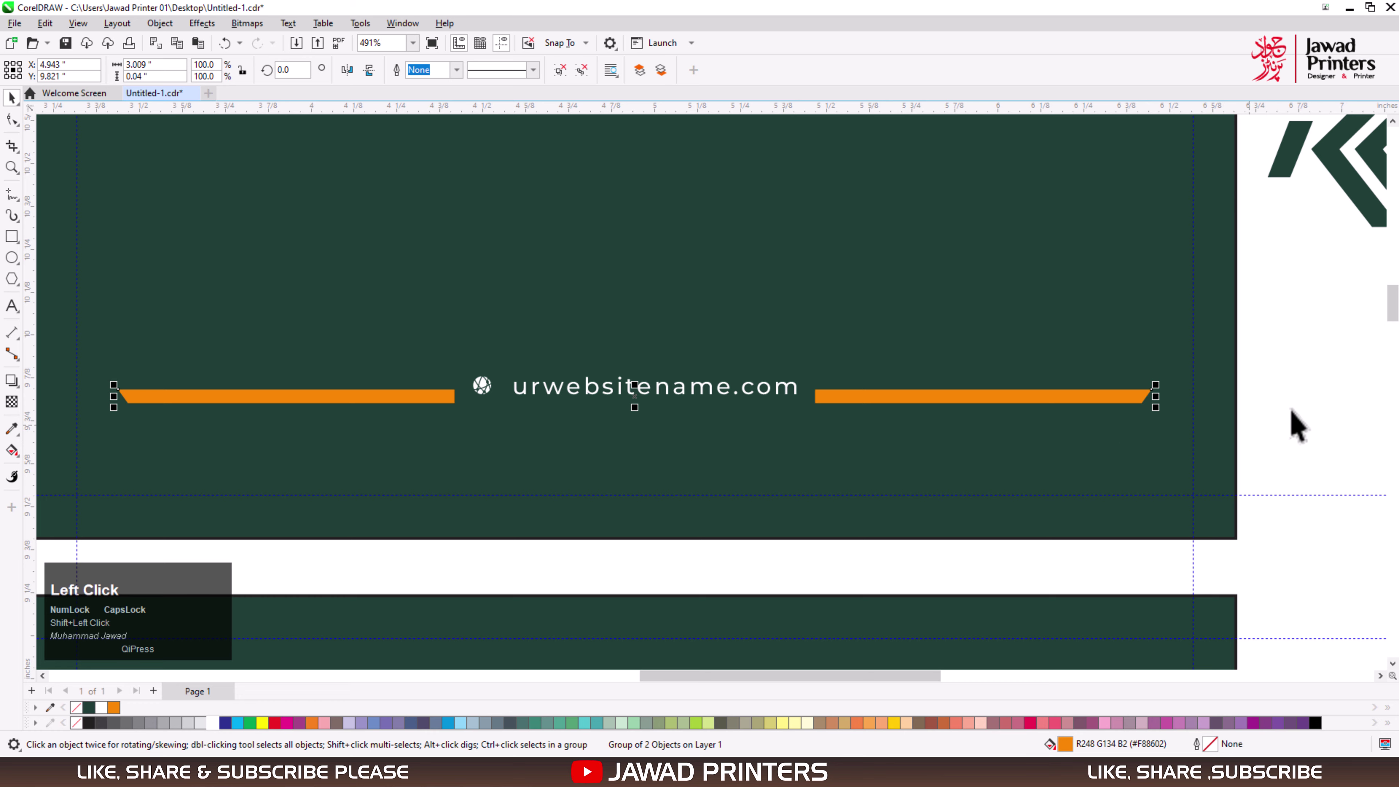
# - Align the website line vertically with the centre of the orange bars
pyautogui.keyDown('shift'); pyautogui.click(539, 397); pyautogui.keyUp('shift')
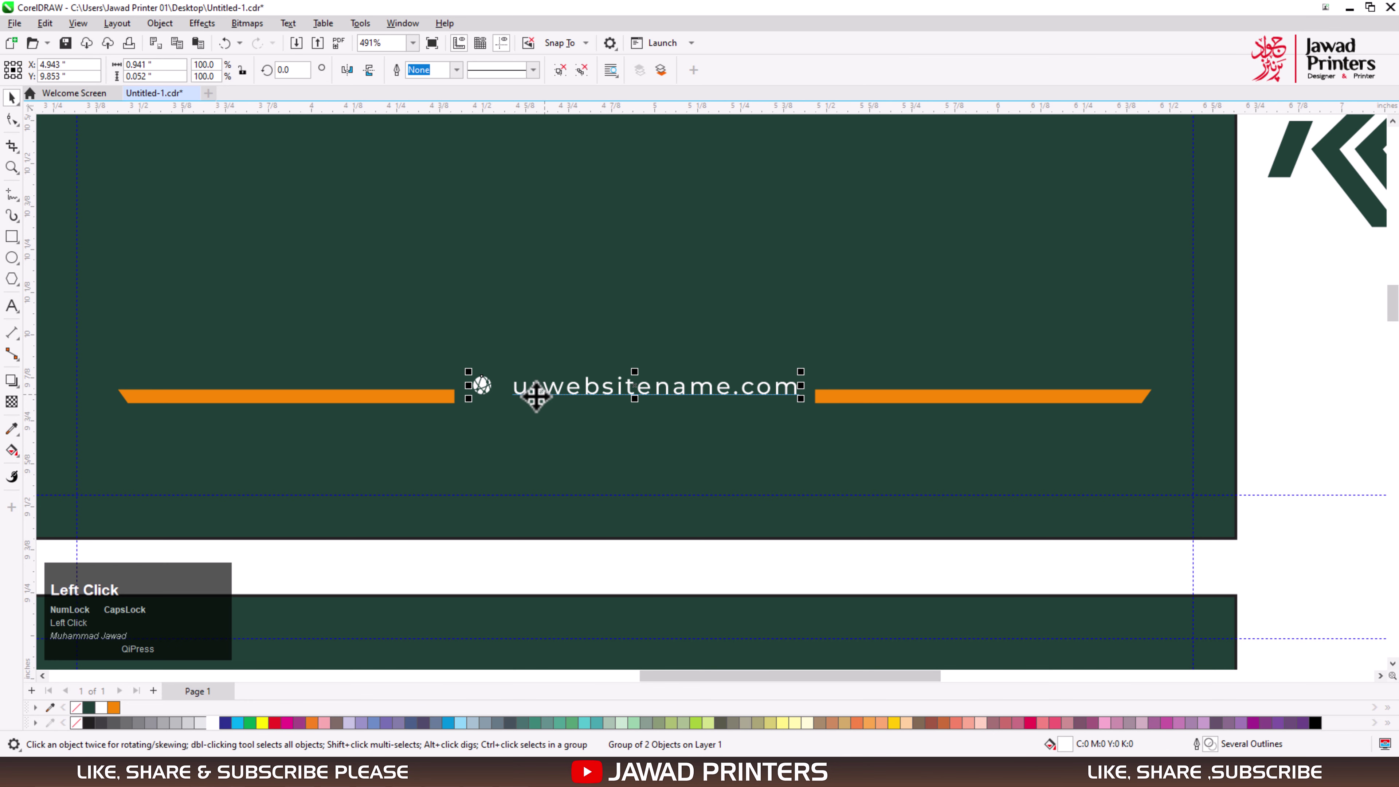
pyautogui.keyDown('shift'); pyautogui.click(449, 402); pyautogui.keyUp('shift')
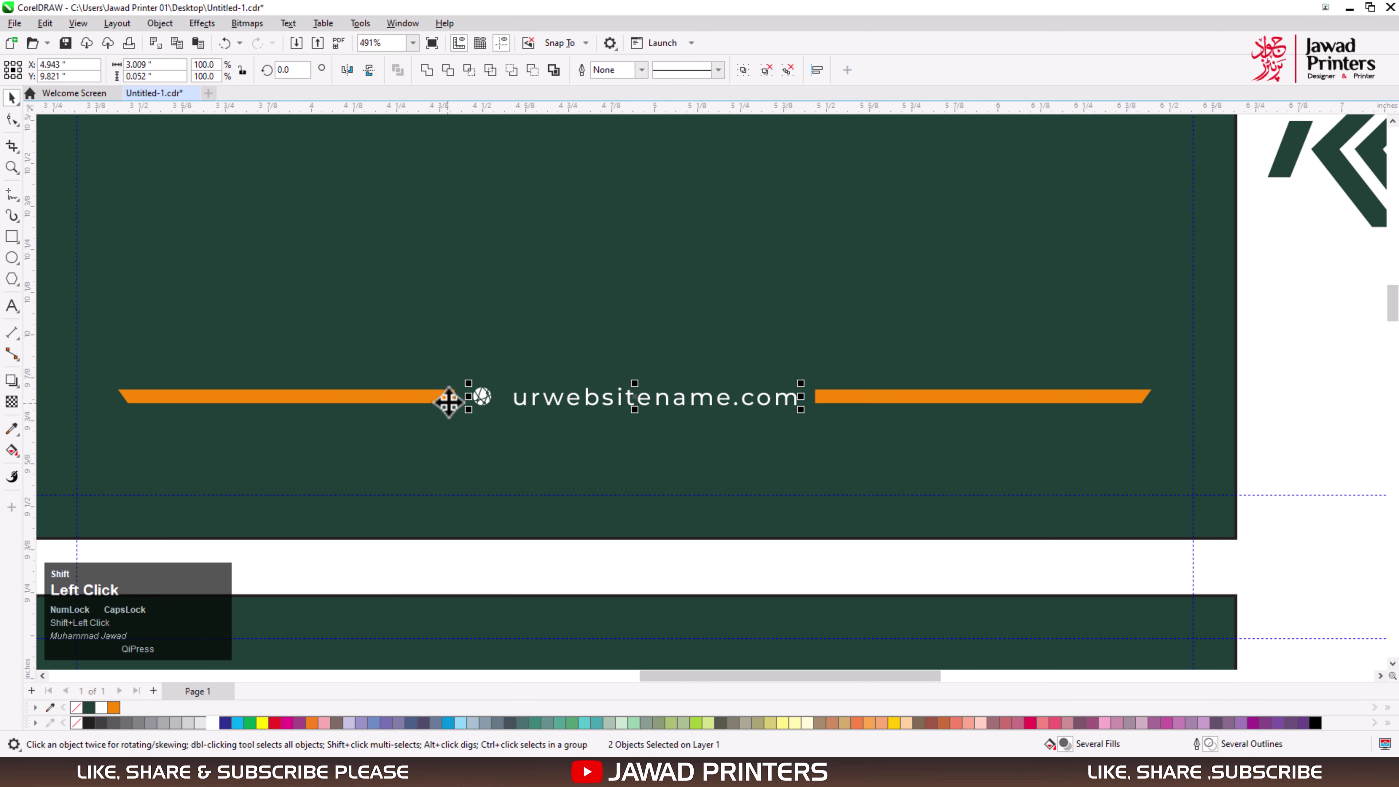
pyautogui.click(416, 396)
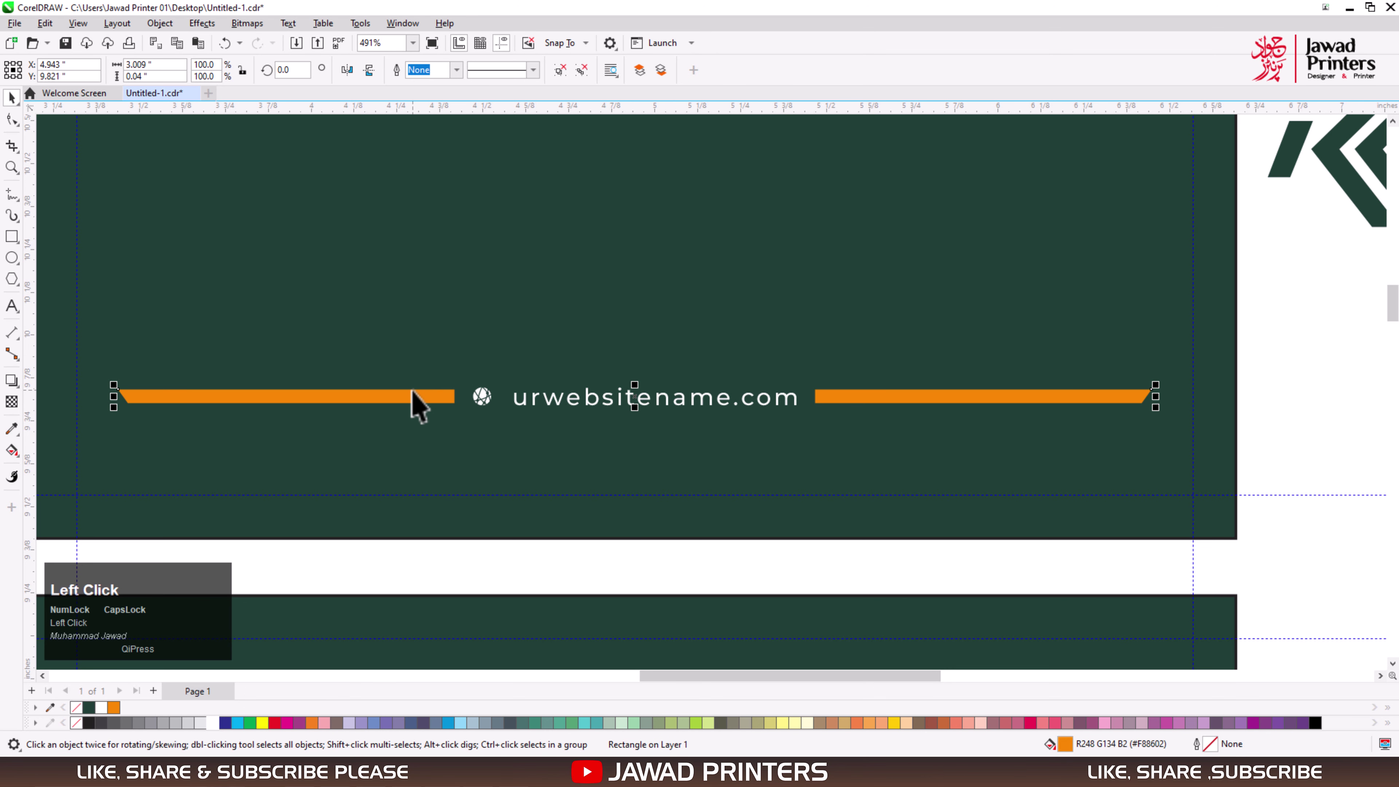
# - Group the globe icon with the website text
pyautogui.press('z')
pyautogui.moveTo(344, 290); pyautogui.dragTo(831, 490)
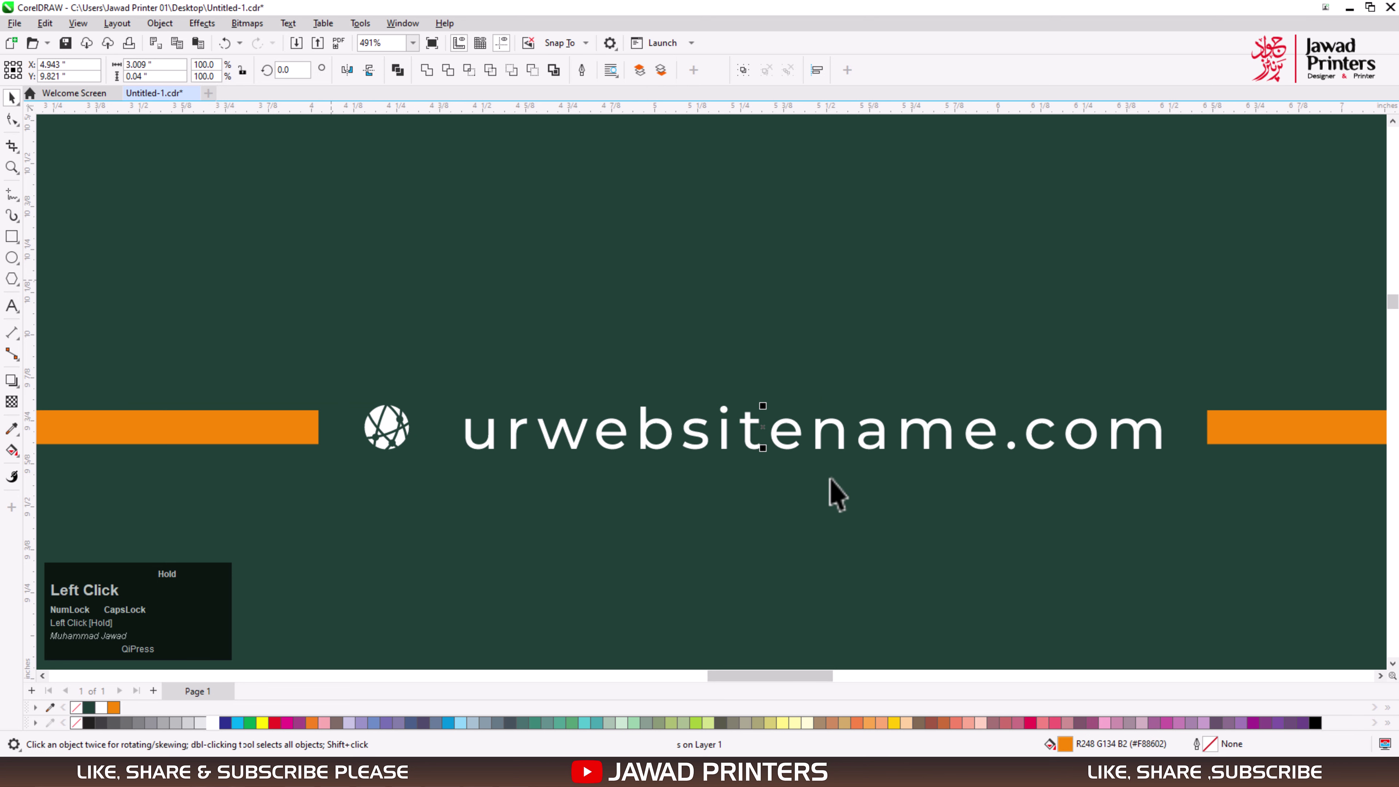
pyautogui.press('space')
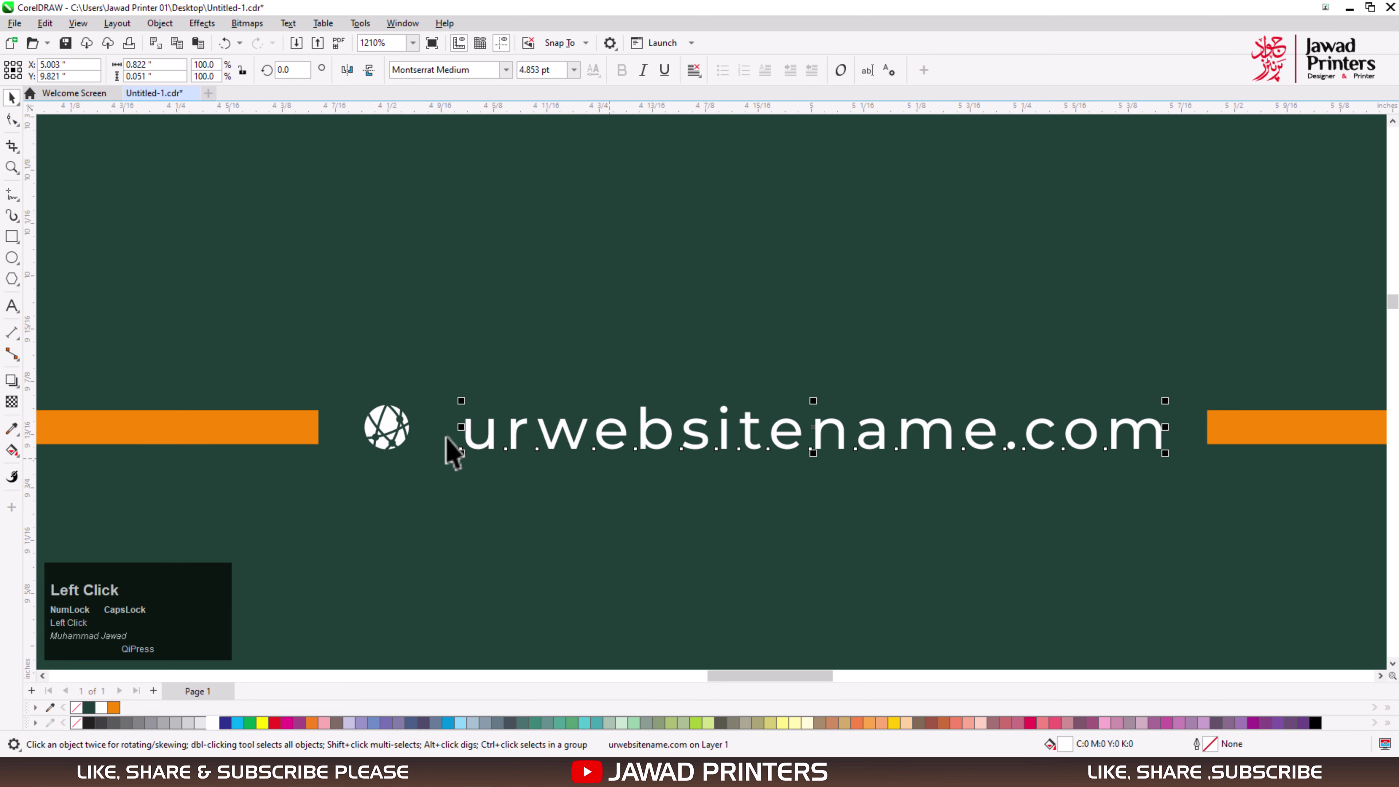
pyautogui.keyDown('shift'); pyautogui.click(408, 430); pyautogui.keyUp('shift')
pyautogui.hotkey('ctrl', 'g')
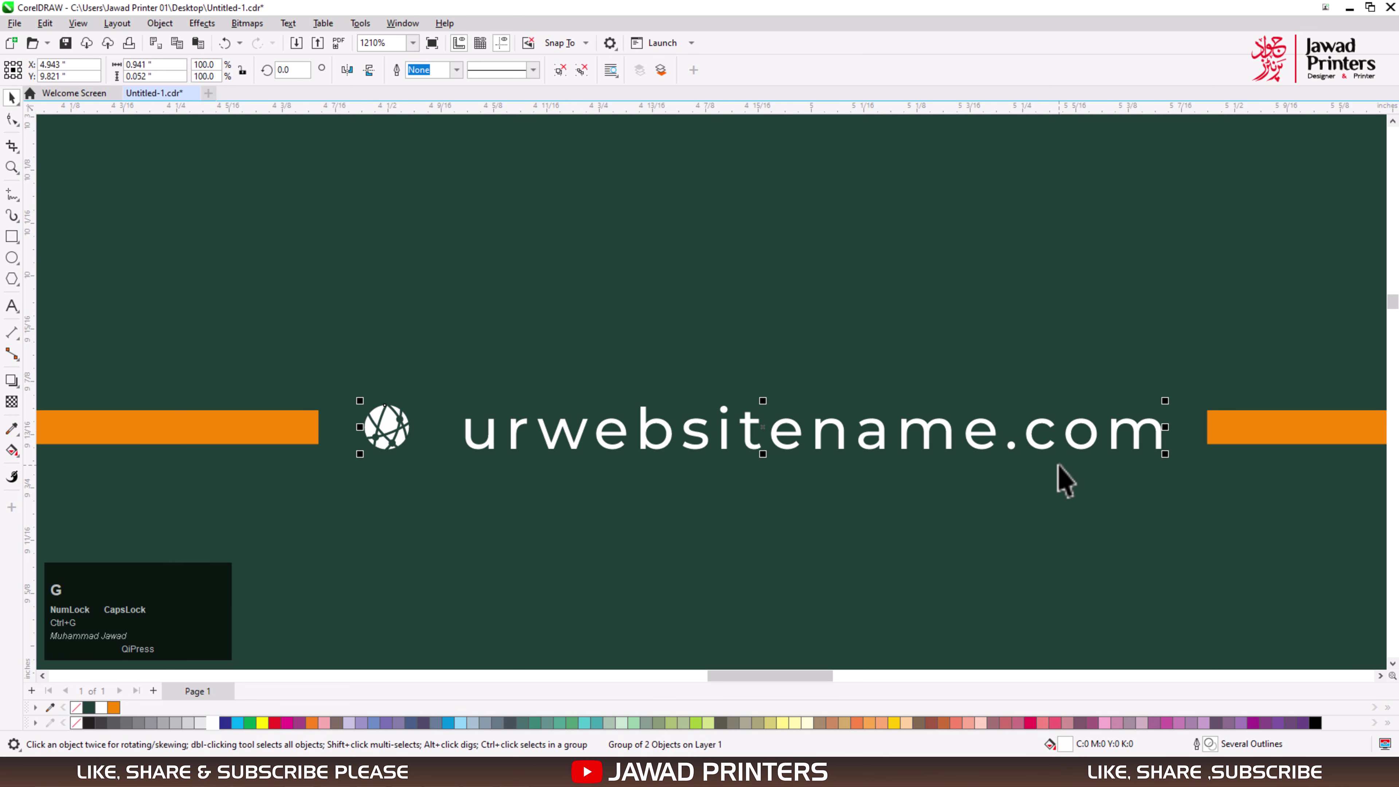
# - Nudge the website group up 0.01 in and move only its globe icon back down one nudge
pyautogui.press('Up')
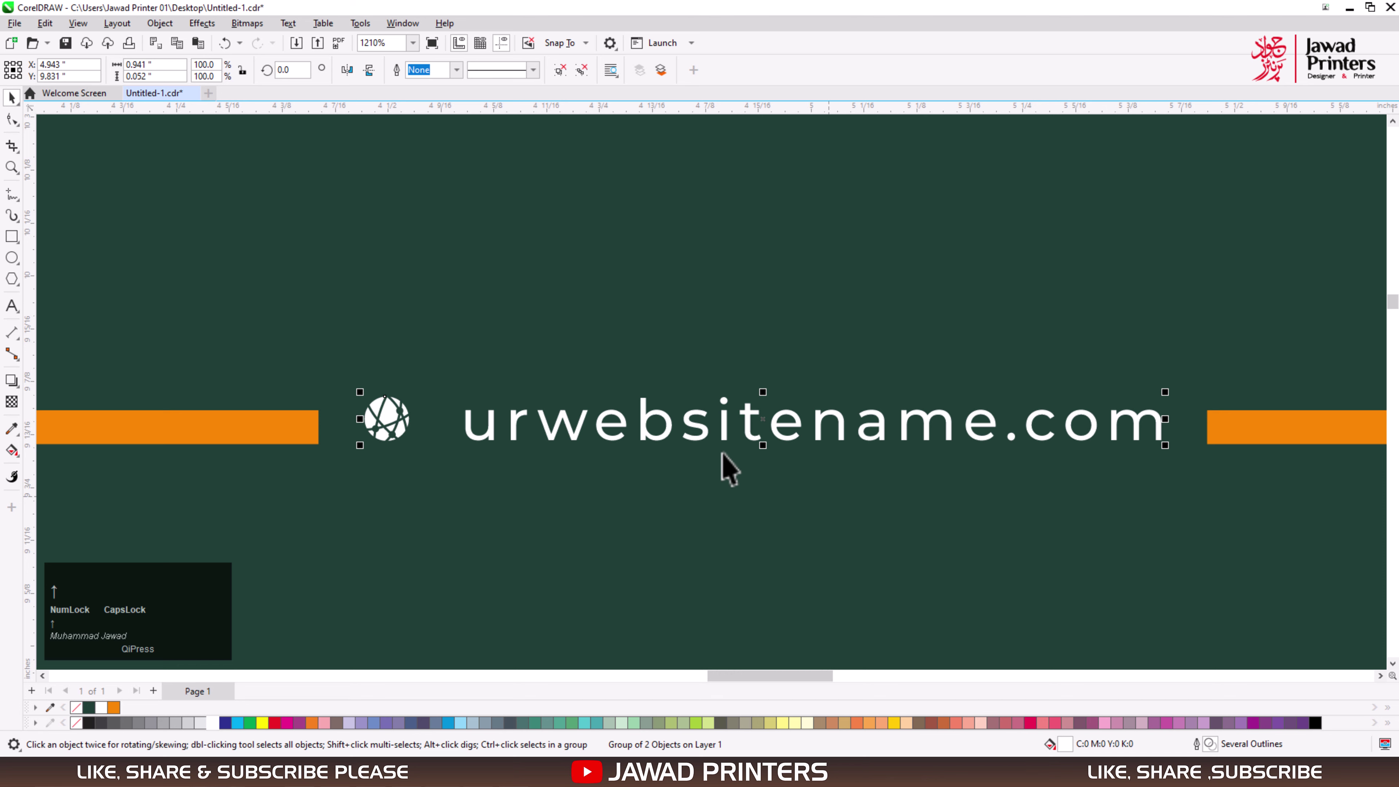
pyautogui.keyDown('ctrl'); pyautogui.click(396, 425); pyautogui.keyUp('ctrl')
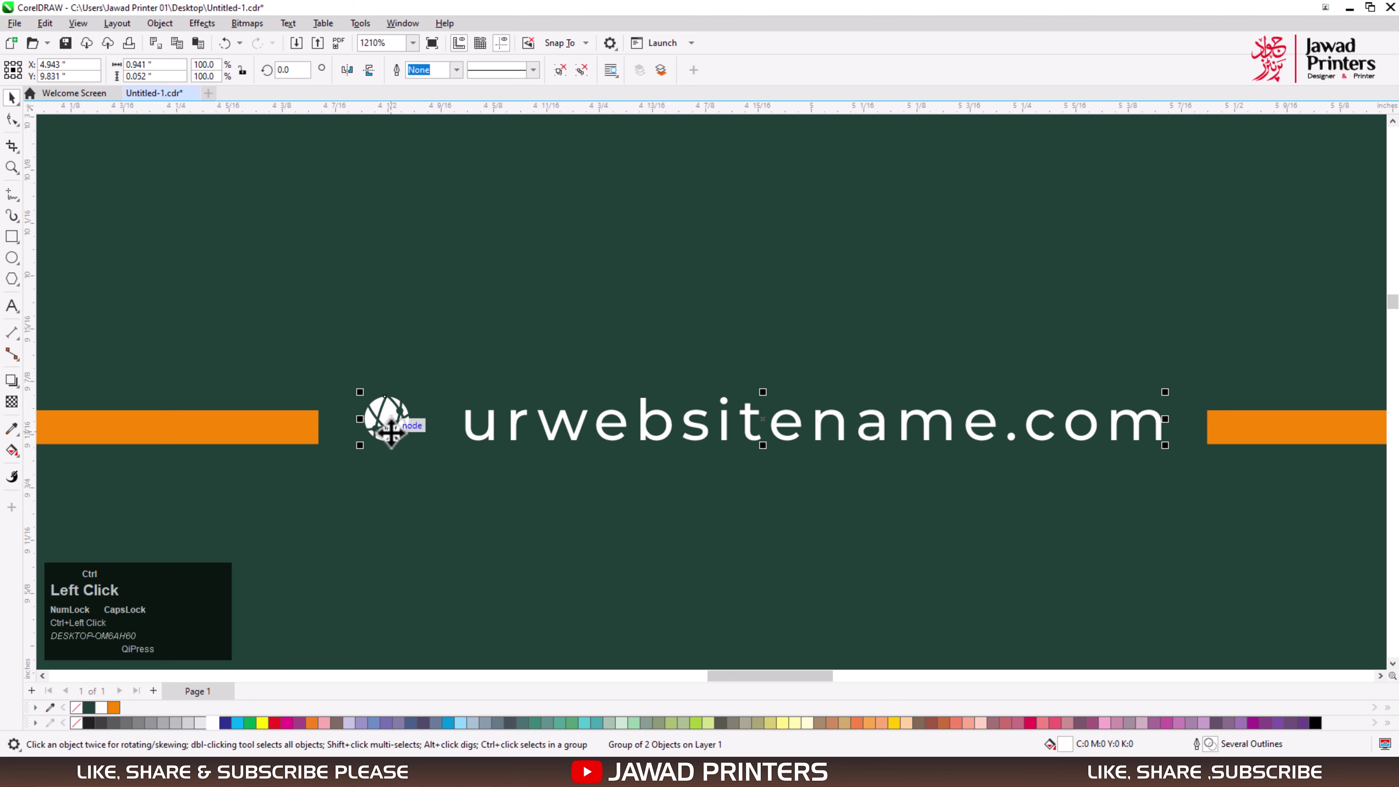
pyautogui.press('Down')
pyautogui.click(389, 469)
# - Scale the RSQUERE logo symbol, name and tagline together to about 1.52 in wide
pyautogui.press('F4')
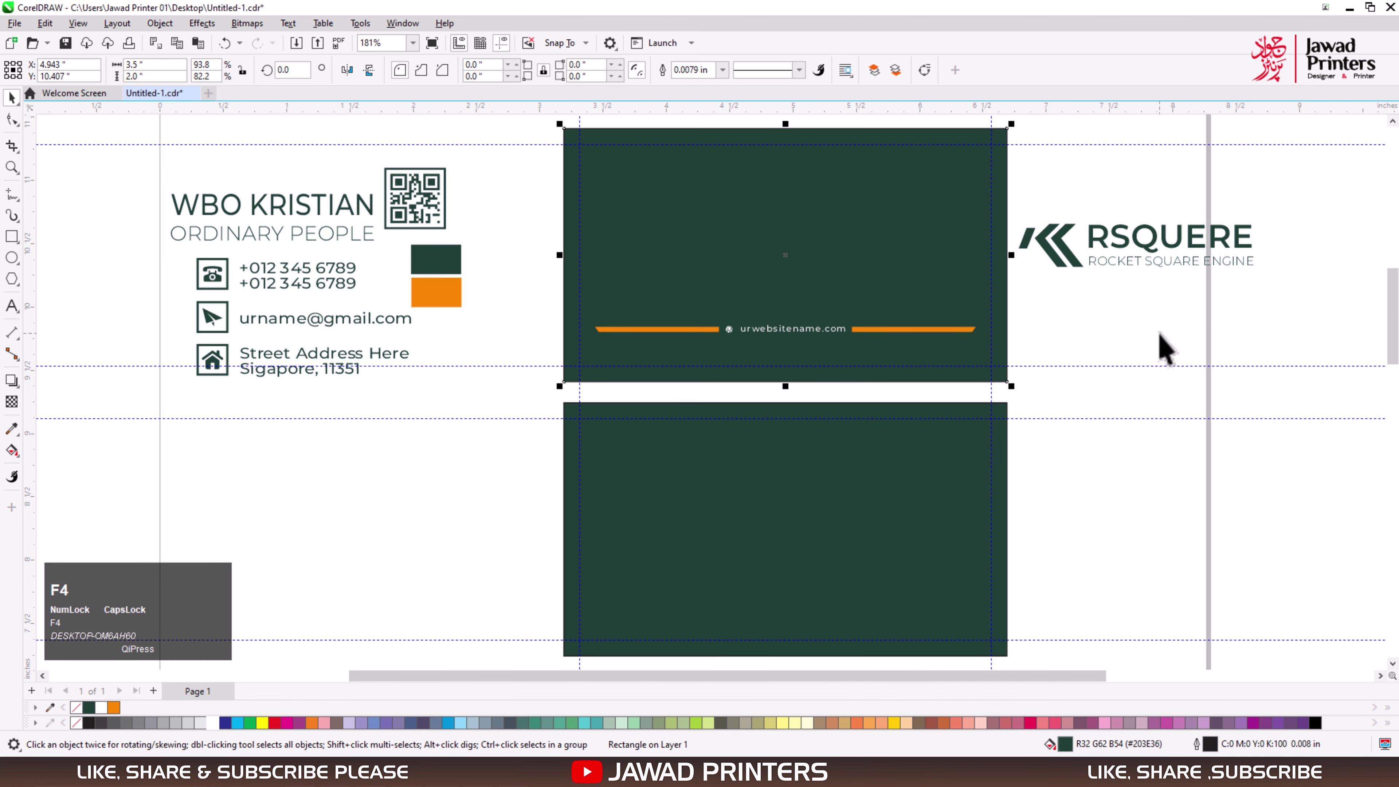
pyautogui.click(1067, 319)
pyautogui.moveTo(1014, 204); pyautogui.dragTo(1275, 290)
pyautogui.scroll(2, 1209, 264)
pyautogui.moveTo(1291, 428); pyautogui.dragTo(1277, 414)
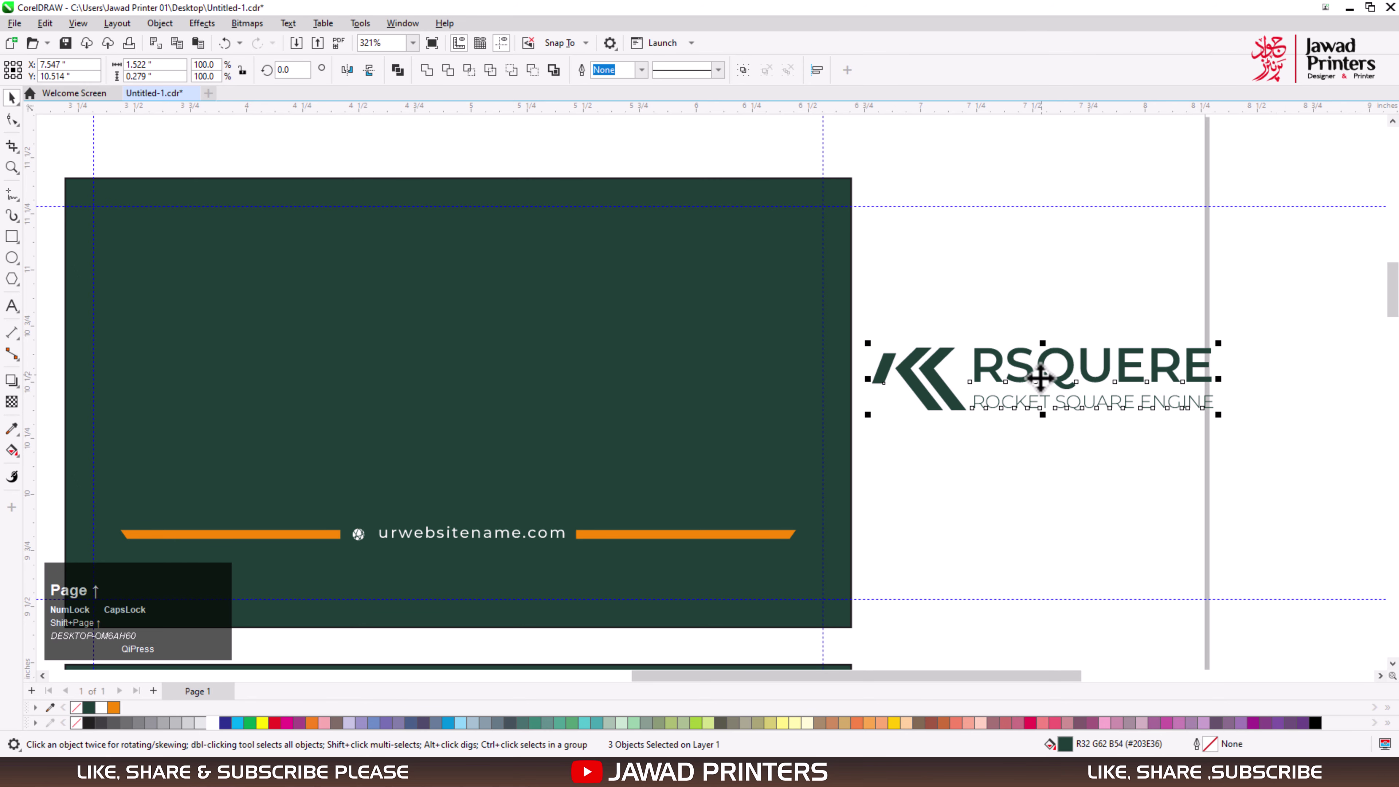
# - Move the RSQUERE logo onto the upper card above the website line, bring it to the front and fill it white
pyautogui.moveTo(1063, 374); pyautogui.dragTo(444, 386)
pyautogui.hotkey('shift', 'pageup')
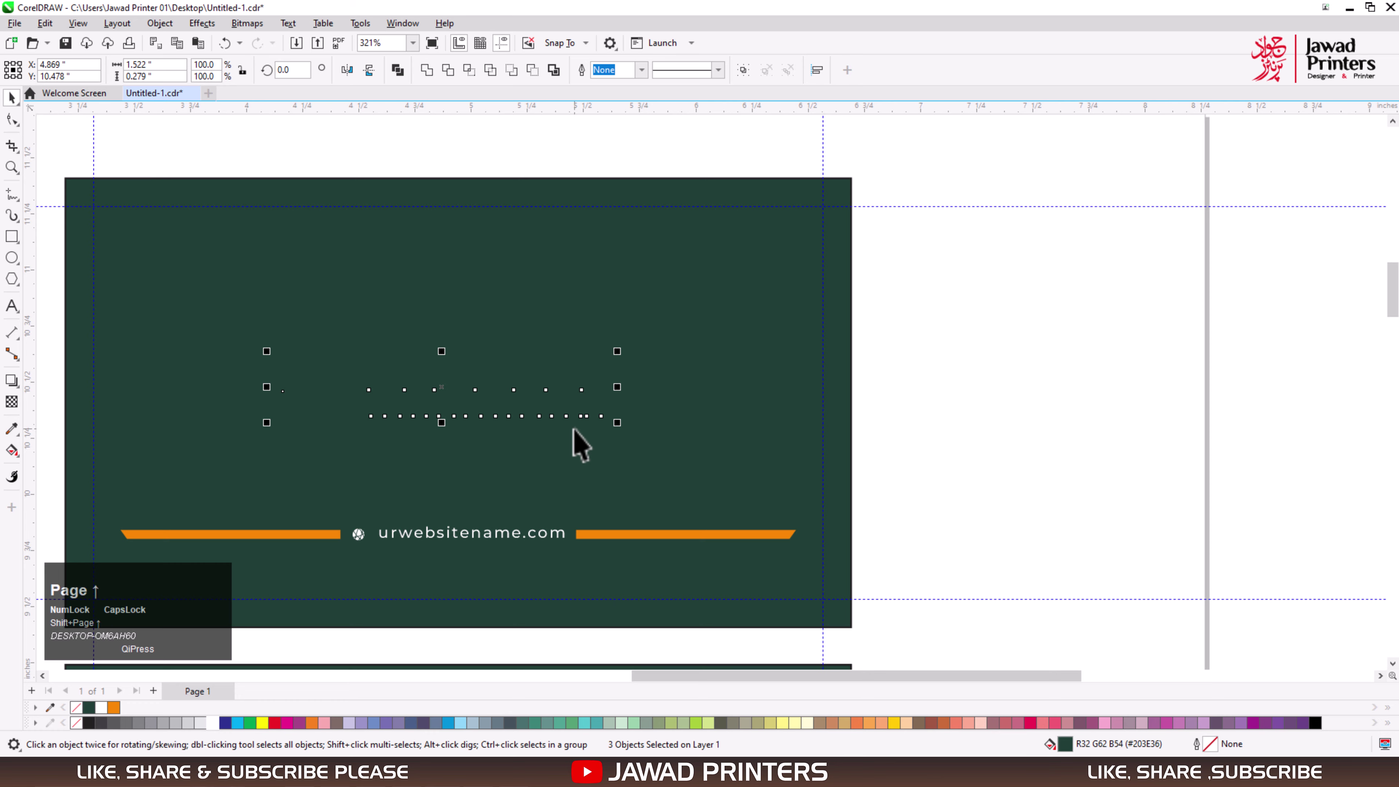
pyautogui.click(212, 722)
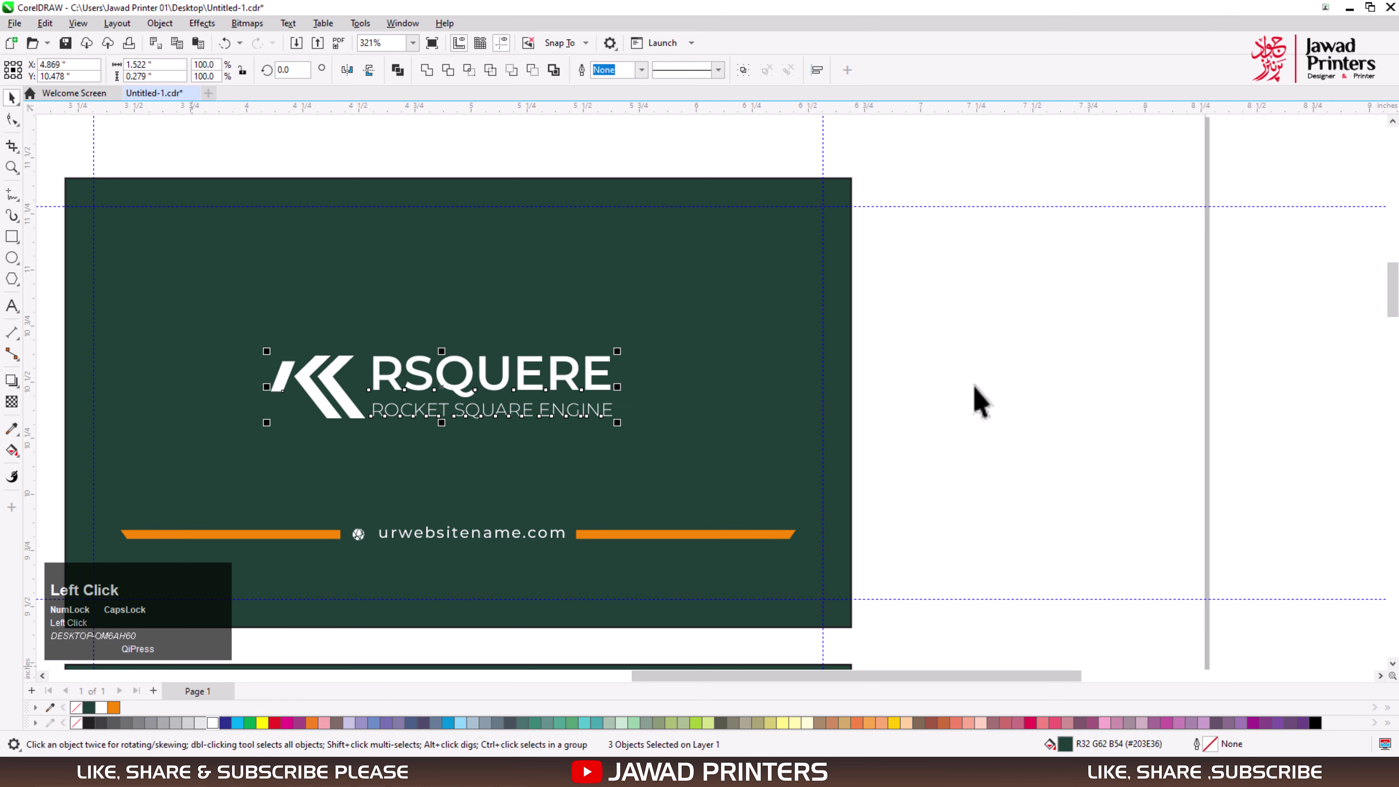
pyautogui.press('F2')
pyautogui.click(672, 475)
pyautogui.press('F2')
pyautogui.moveTo(216, 313); pyautogui.dragTo(704, 474)
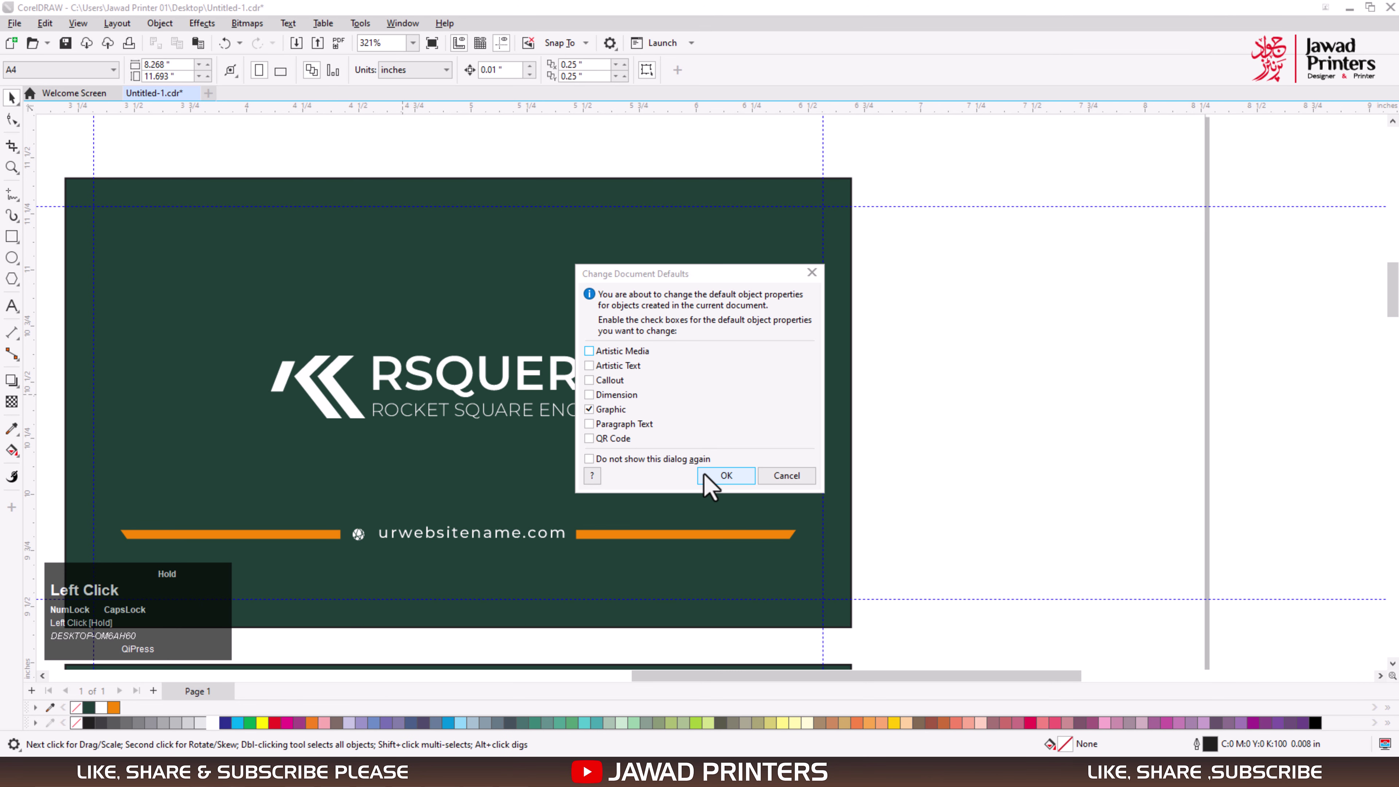
pyautogui.click(816, 271)
# - Fill the arrow symbol of the RSQUERE logo with the document's orange #F88602
pyautogui.press('F2')
pyautogui.moveTo(228, 311); pyautogui.dragTo(346, 355)
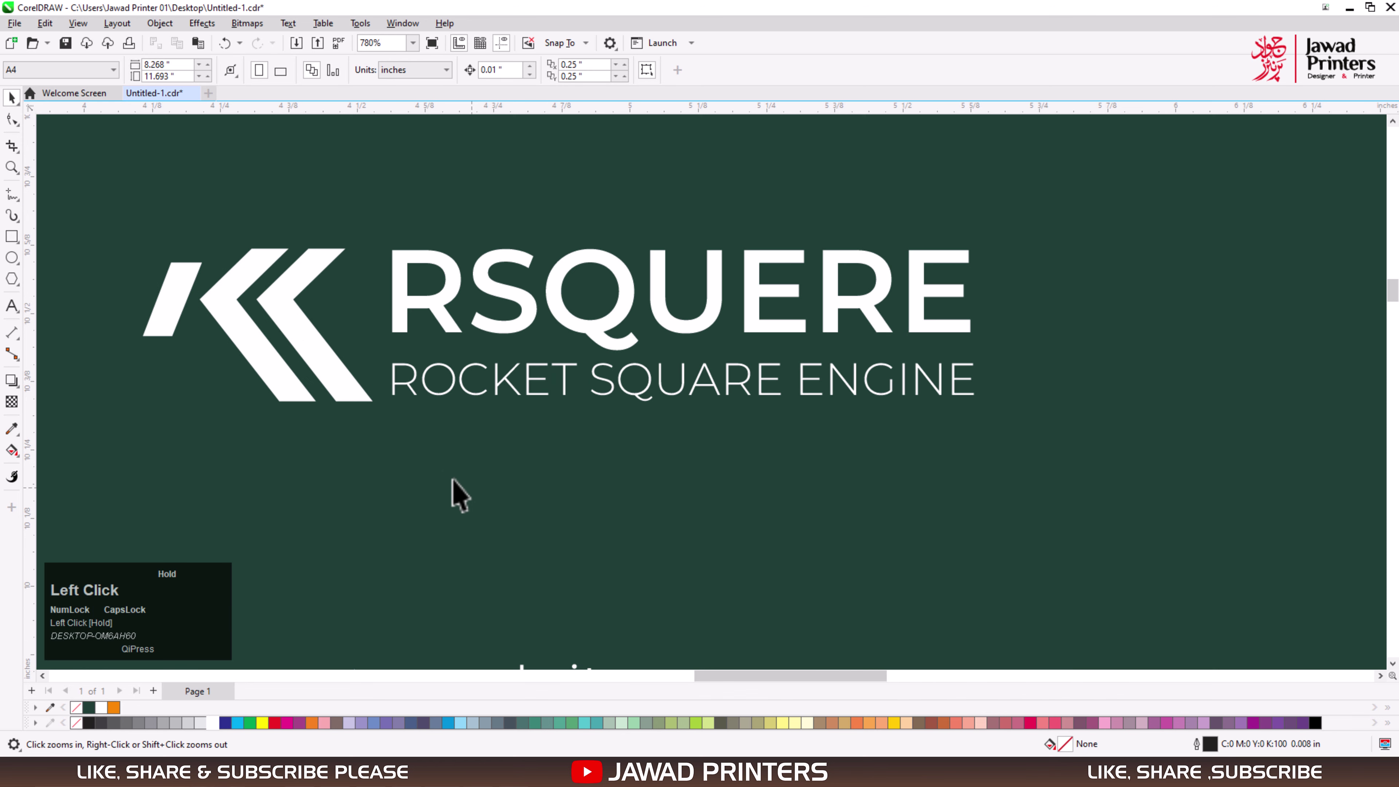
pyautogui.keyDown('ctrl'); pyautogui.click(353, 399); pyautogui.keyUp('ctrl')
pyautogui.hotkey('ctrl', 'z')
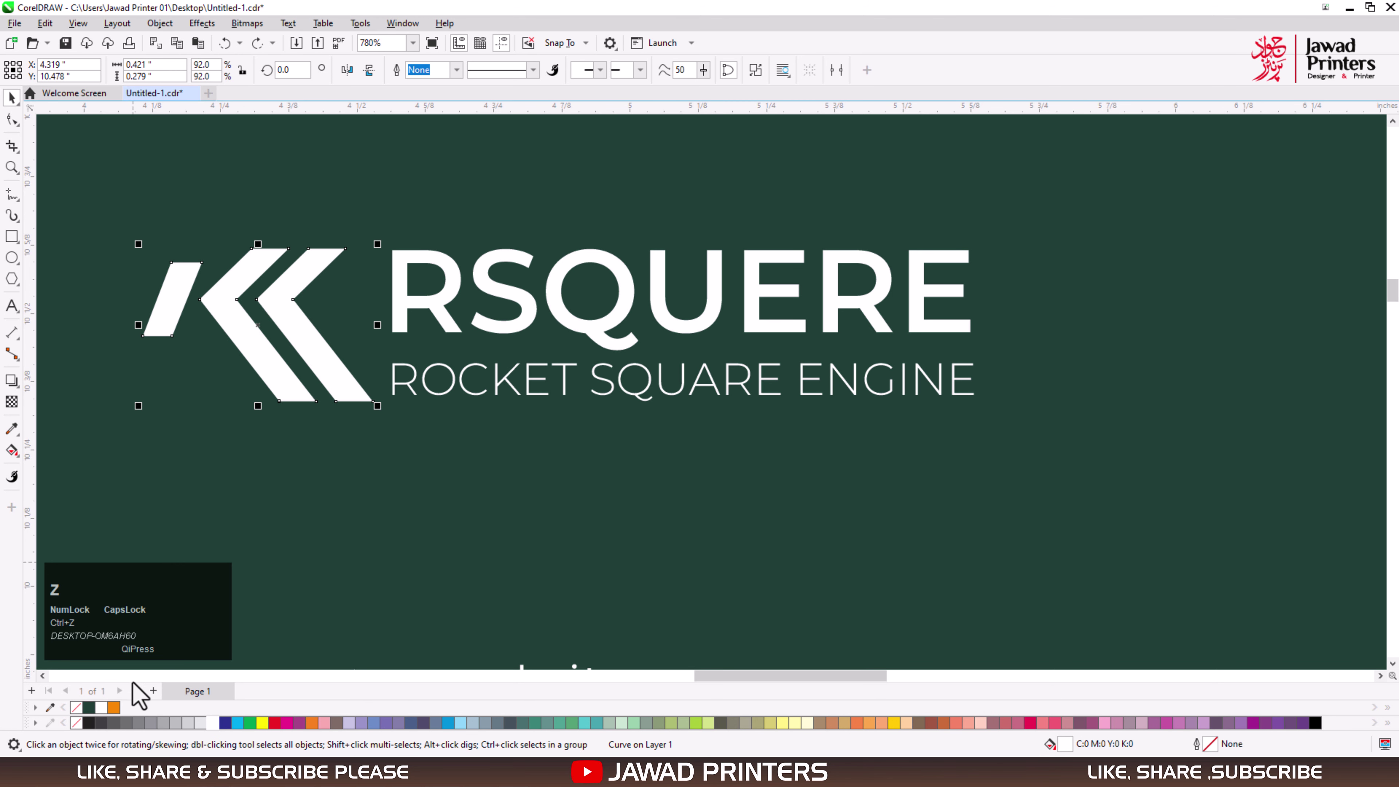
pyautogui.click(114, 709)
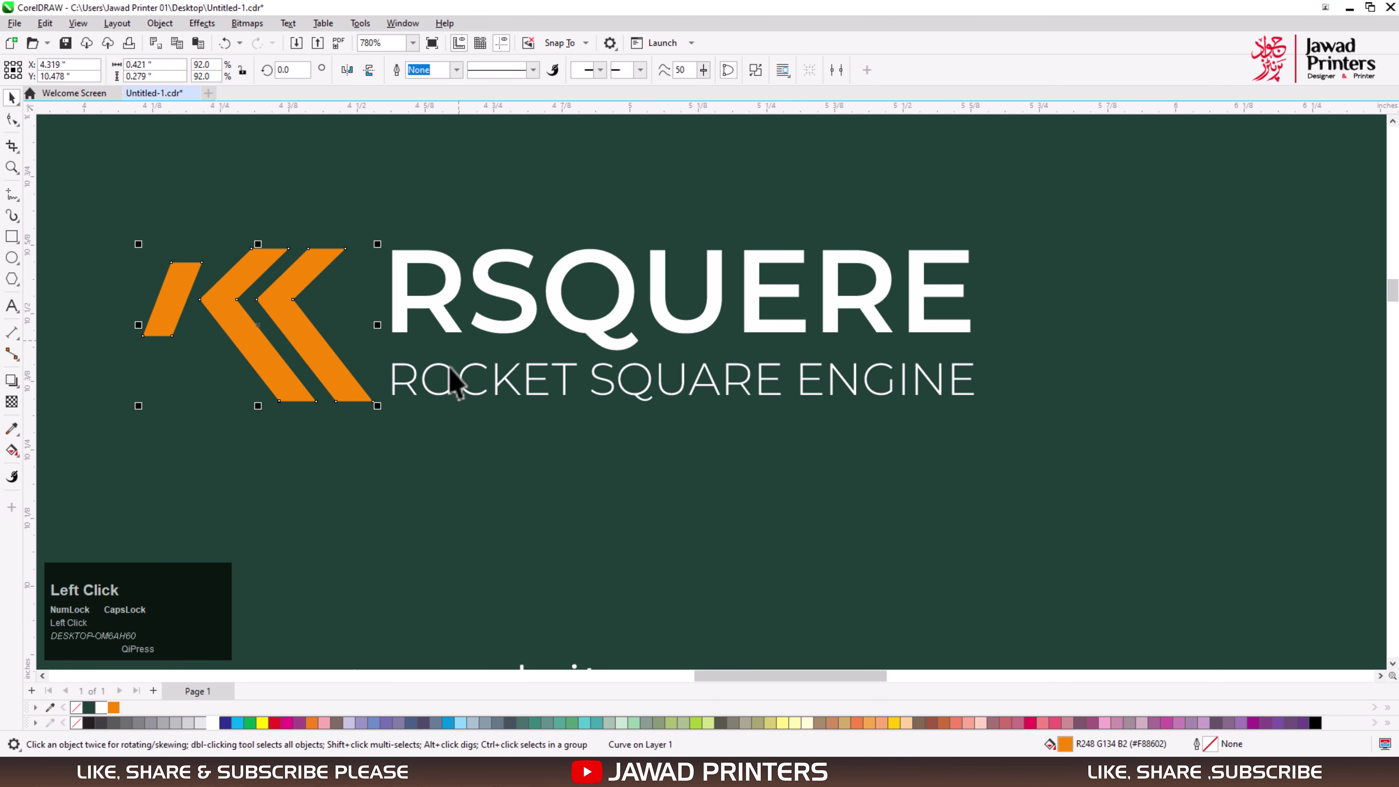
pyautogui.click(453, 386)
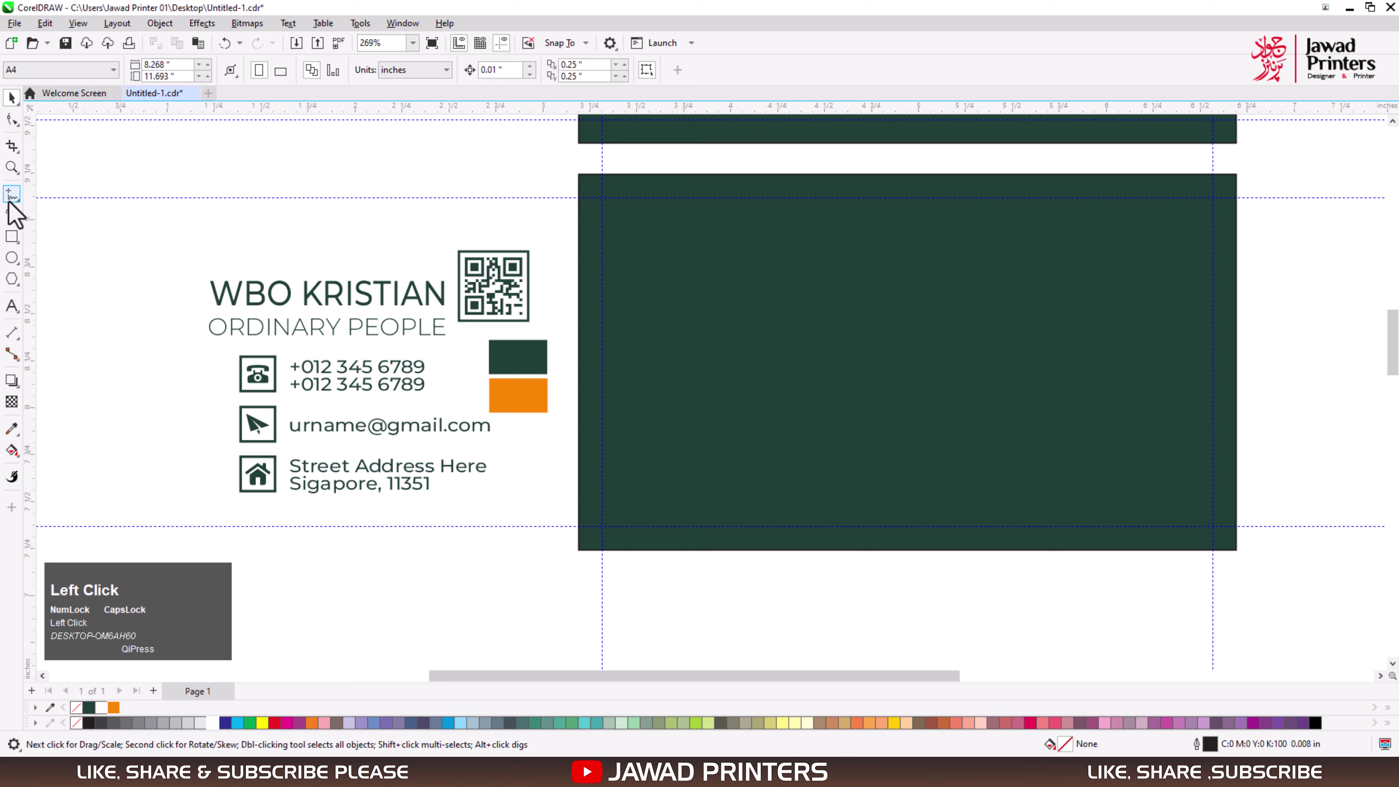
# - Draw a vertical line about 1.78 in long from the lower card's top edge, near its left side, and colour it orange
pyautogui.click(12, 193)
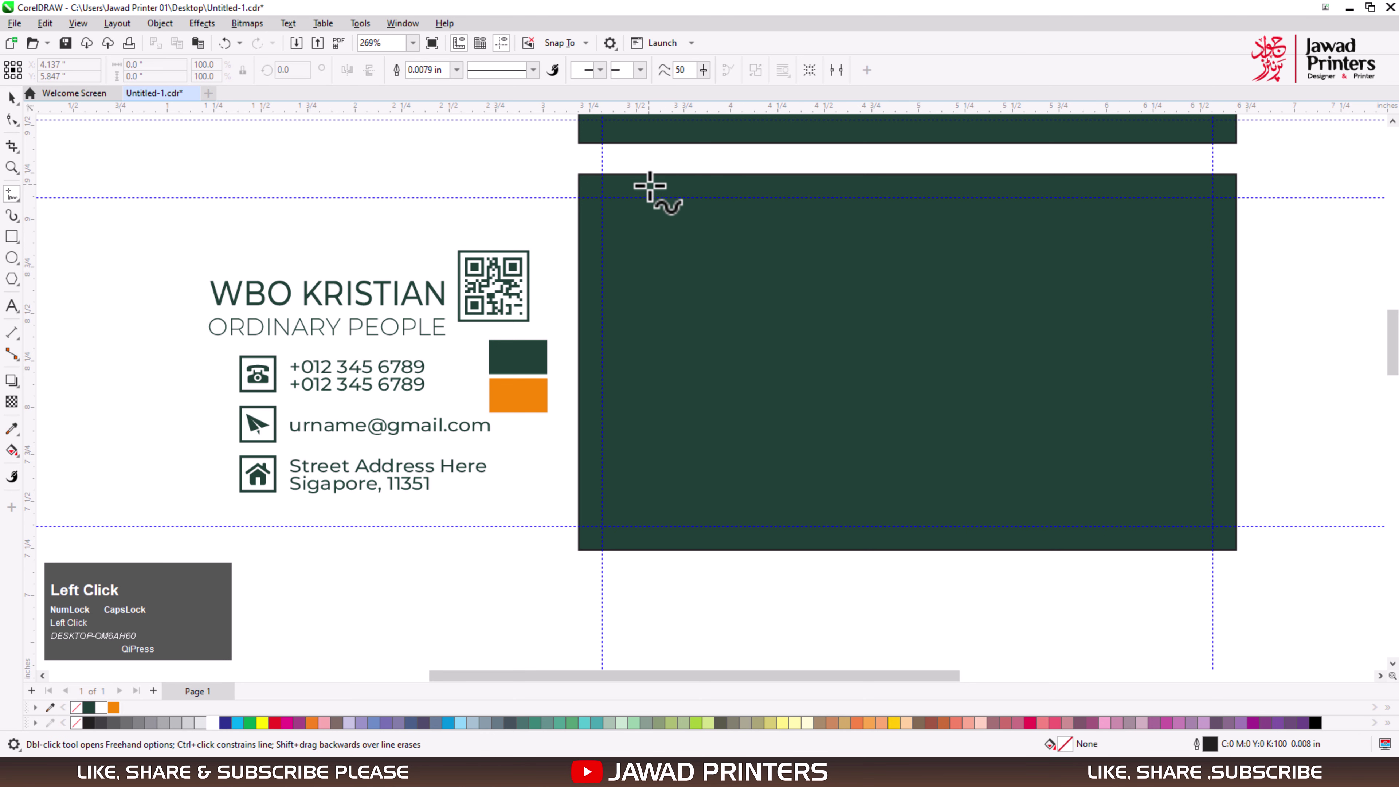
pyautogui.click(650, 175)
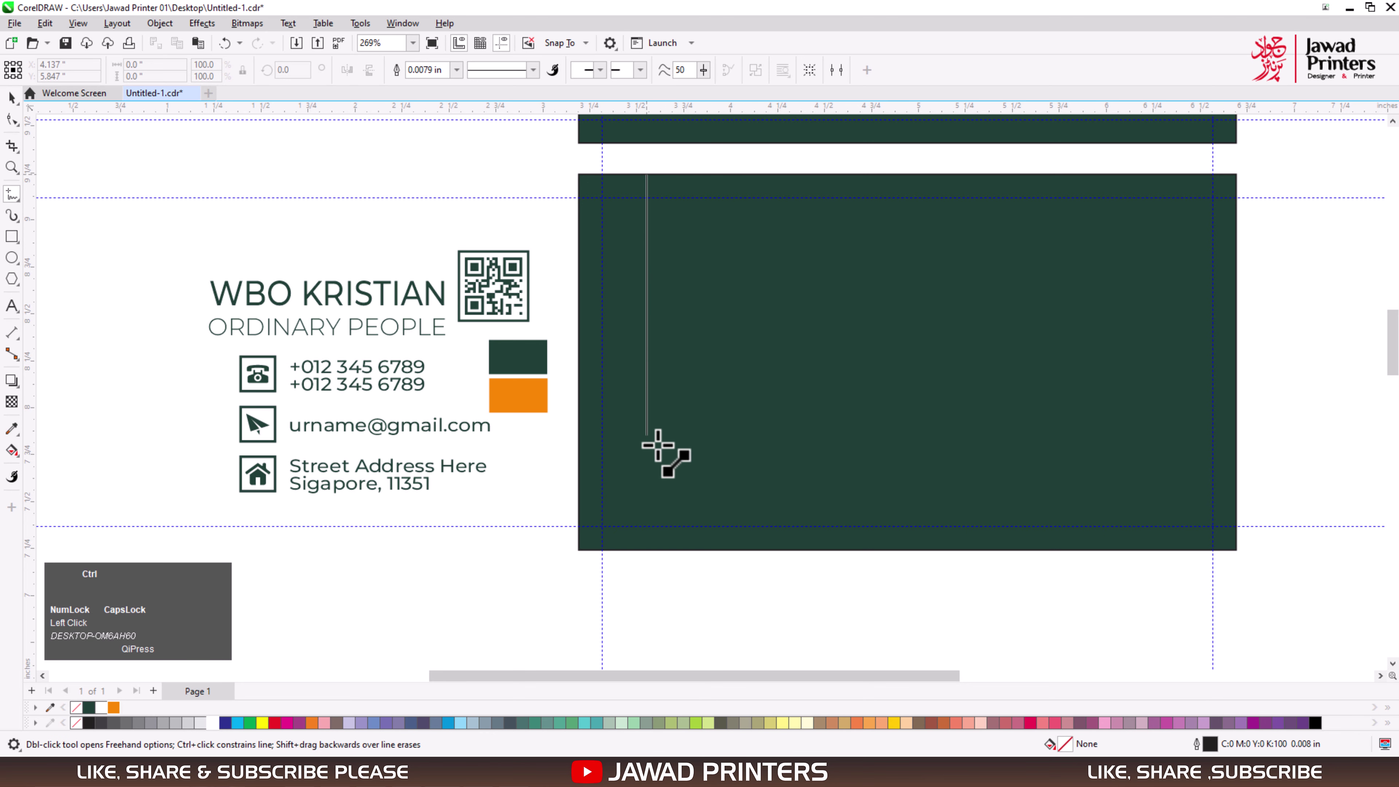
pyautogui.keyDown('ctrl'); pyautogui.click(651, 508); pyautogui.keyUp('ctrl')
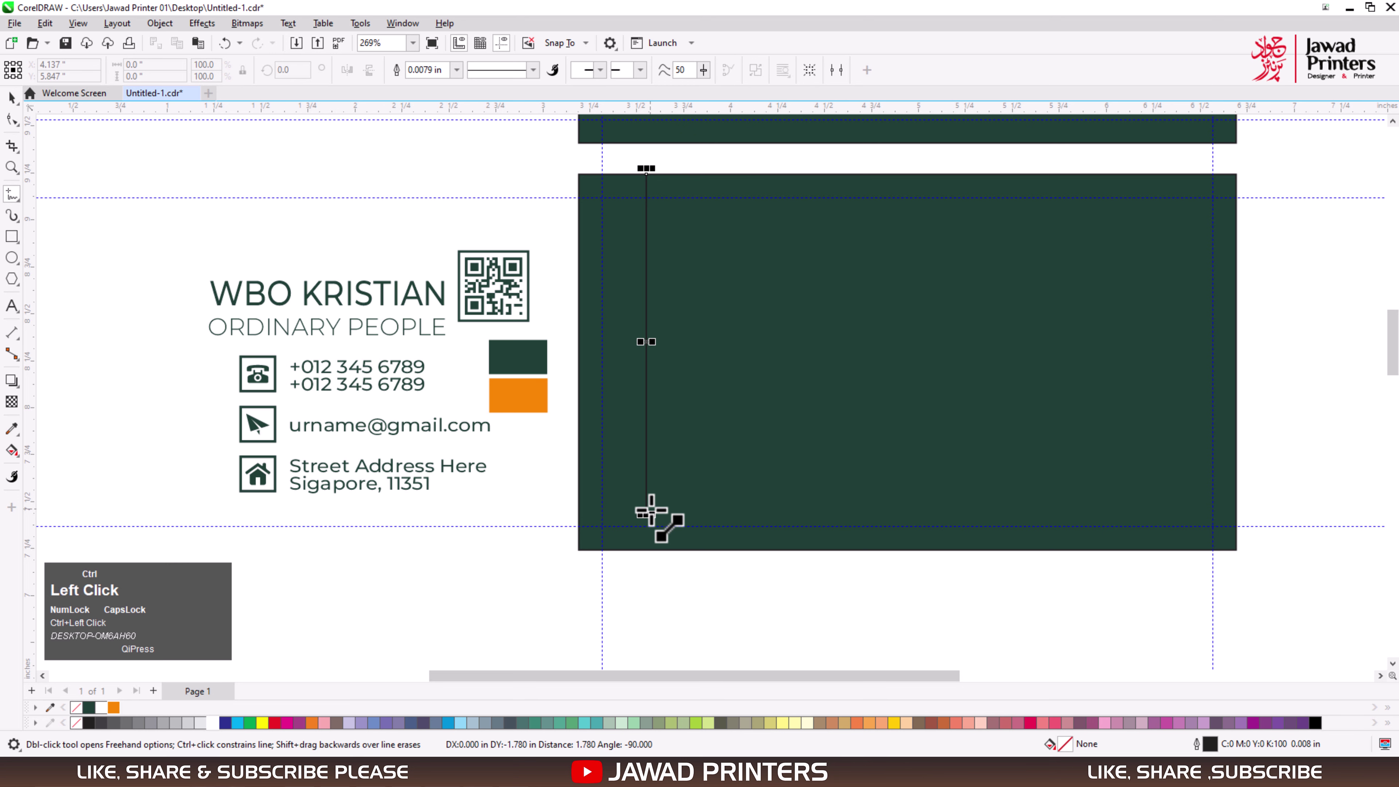
# - Draw a vertical line about 0.33 in long over the lower end of the orange line, 0.02 in thick and coloured orange
pyautogui.press('F2')
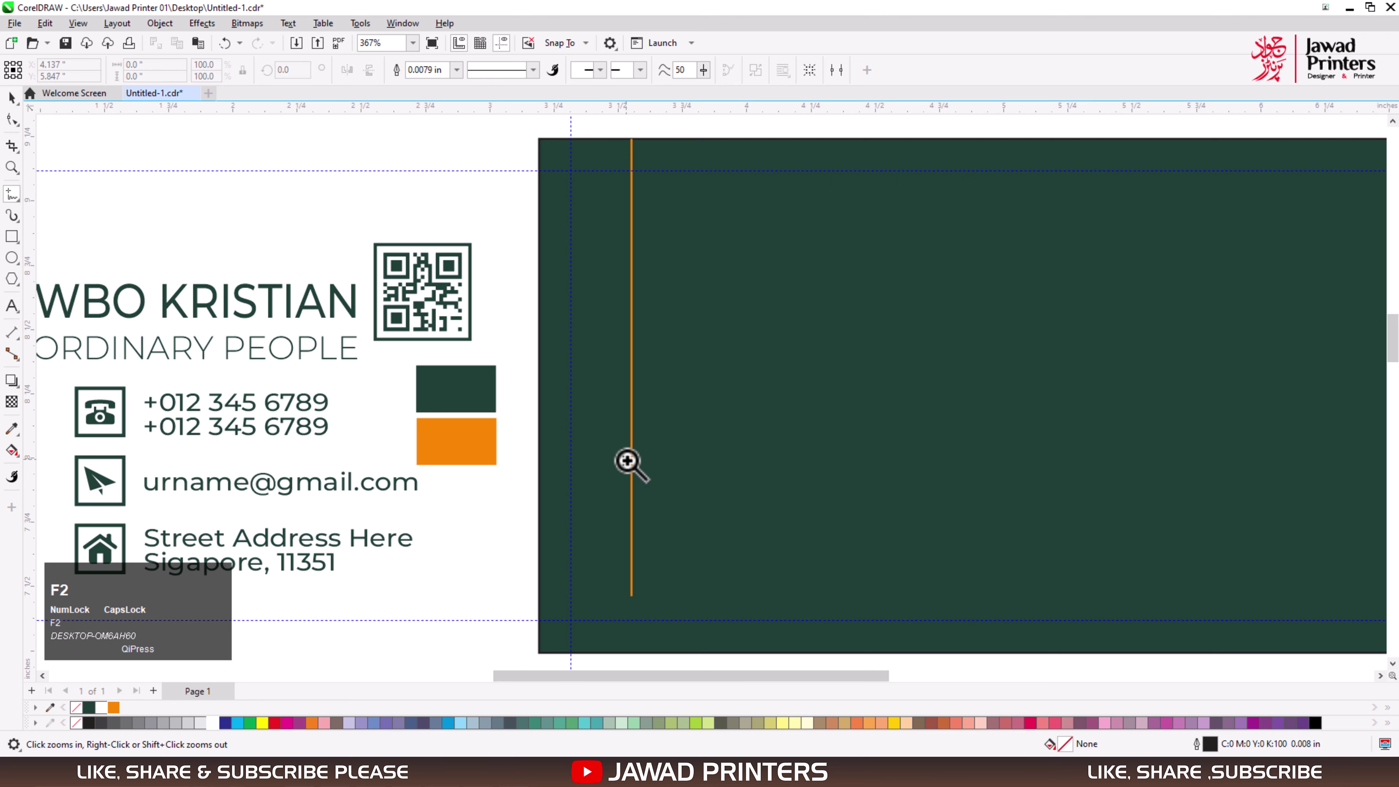
pyautogui.click(721, 576)
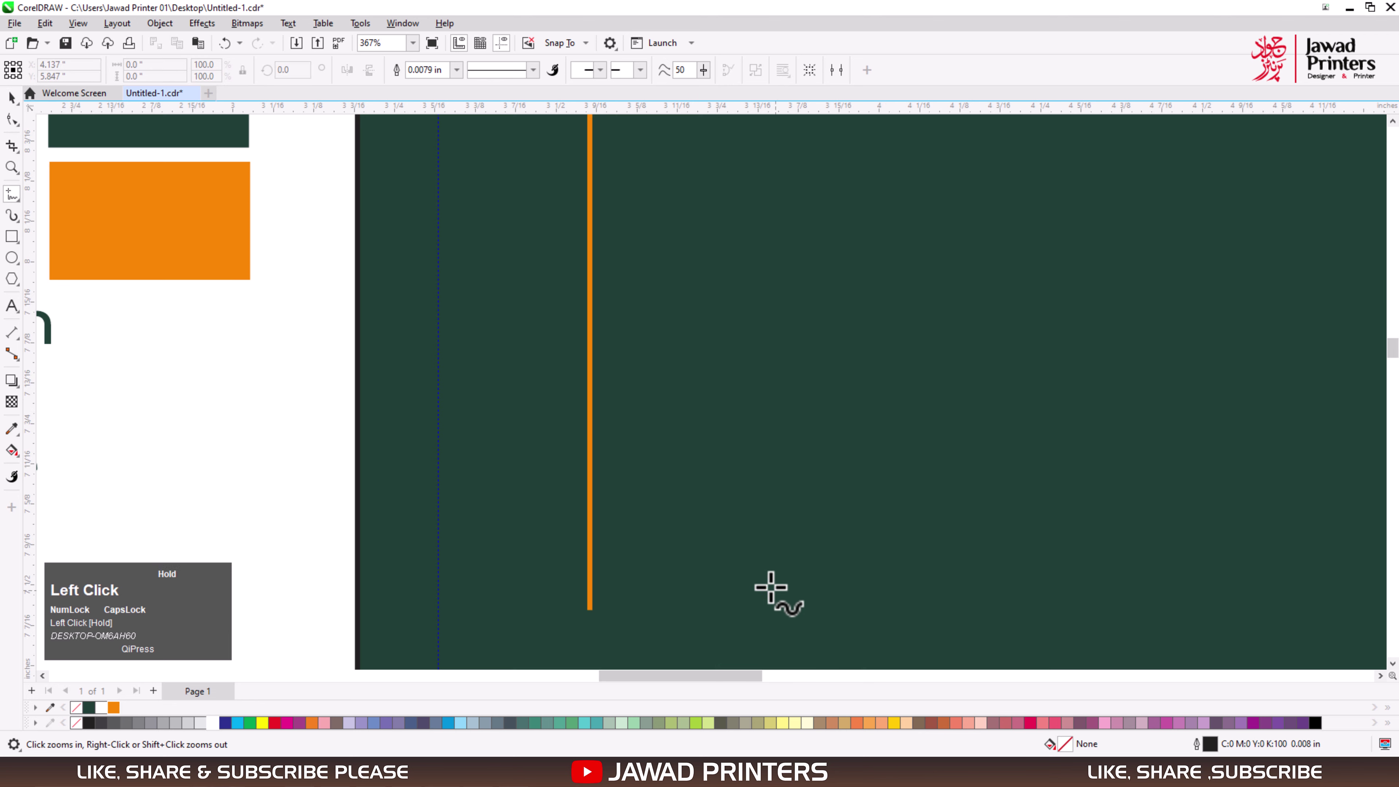
pyautogui.click(590, 357)
pyautogui.keyDown('ctrl'); pyautogui.click(589, 576); pyautogui.keyUp('ctrl')
pyautogui.press('space')
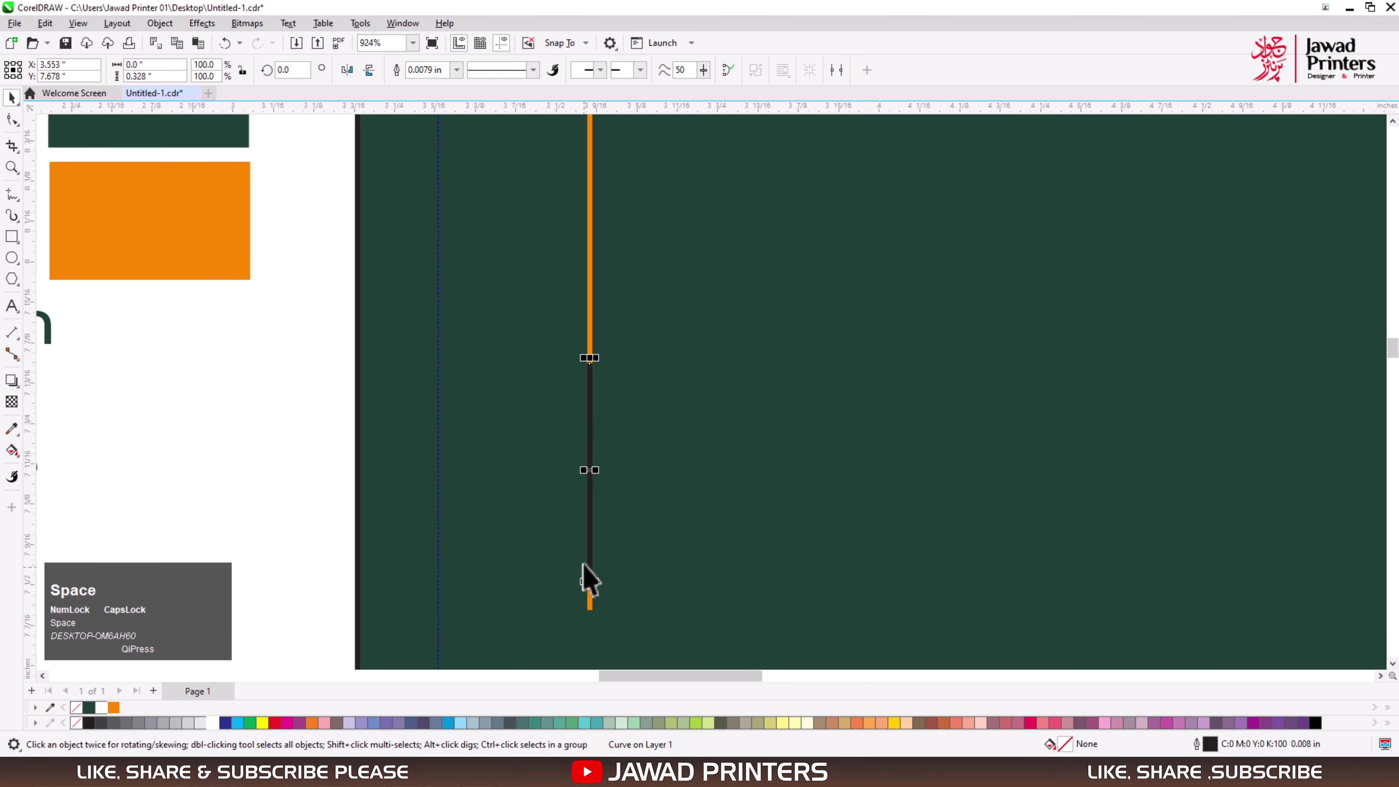
pyautogui.press('F12')
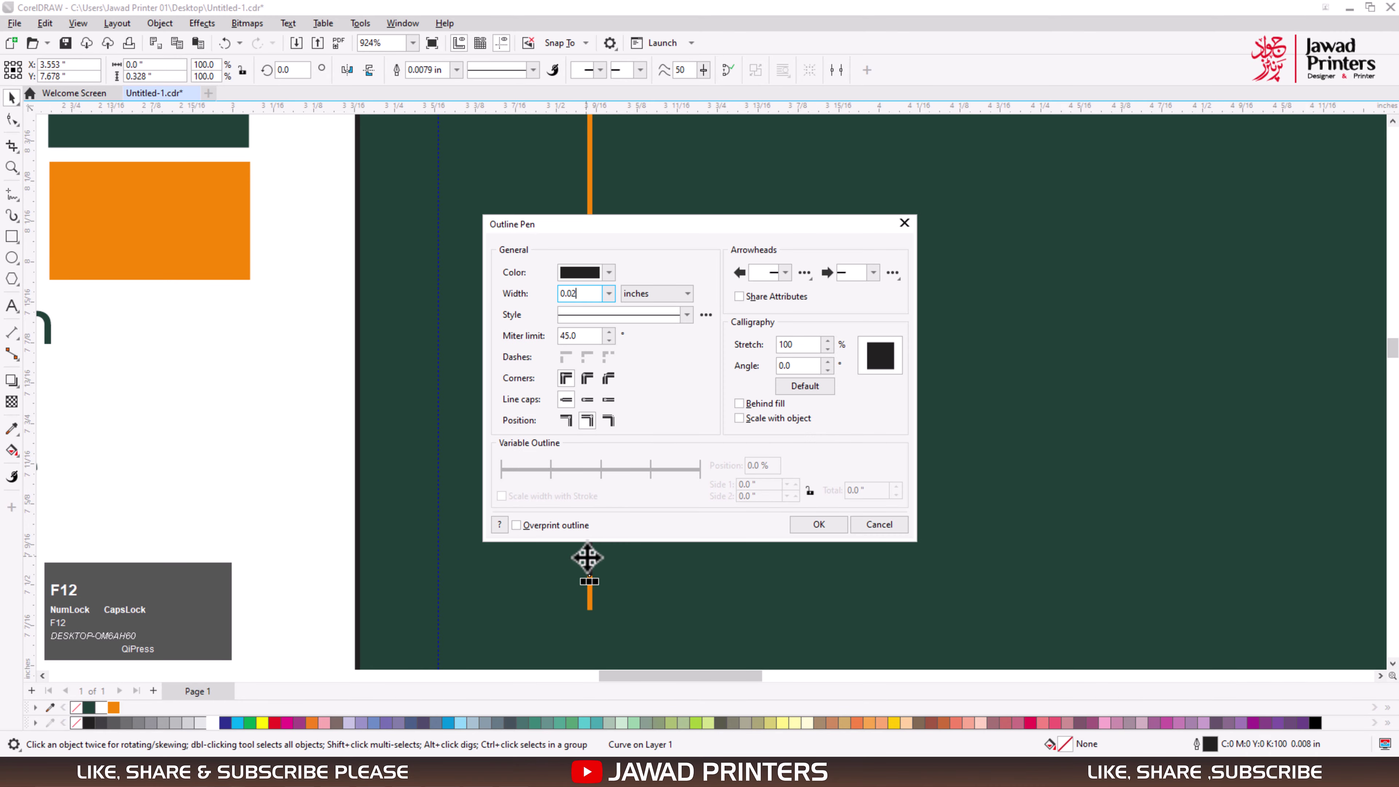
pyautogui.press('Return')
pyautogui.rightClick(114, 707)
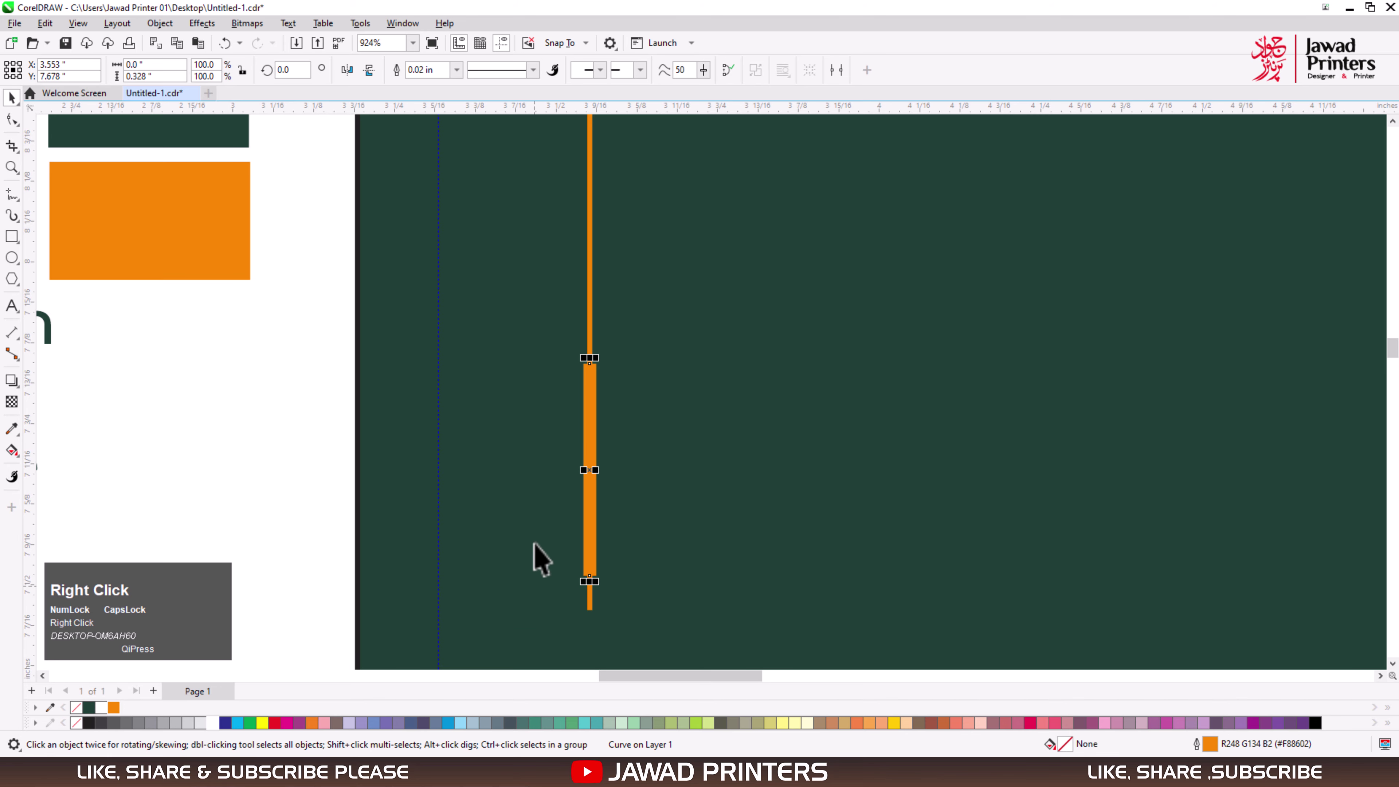
# - Give the short thick orange line rounded corners and rounded line ends
pyautogui.press('F12')
pyautogui.click(587, 378)
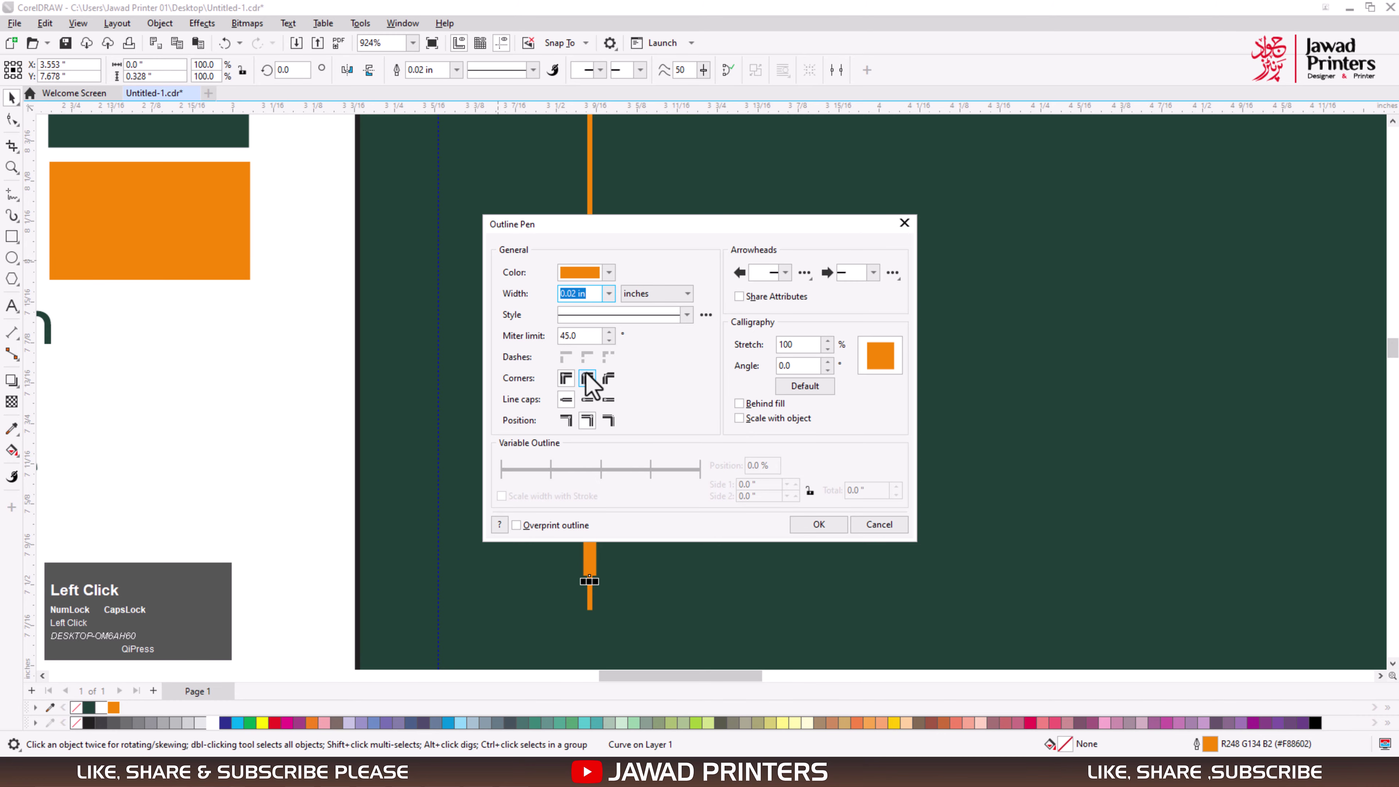
pyautogui.click(814, 526)
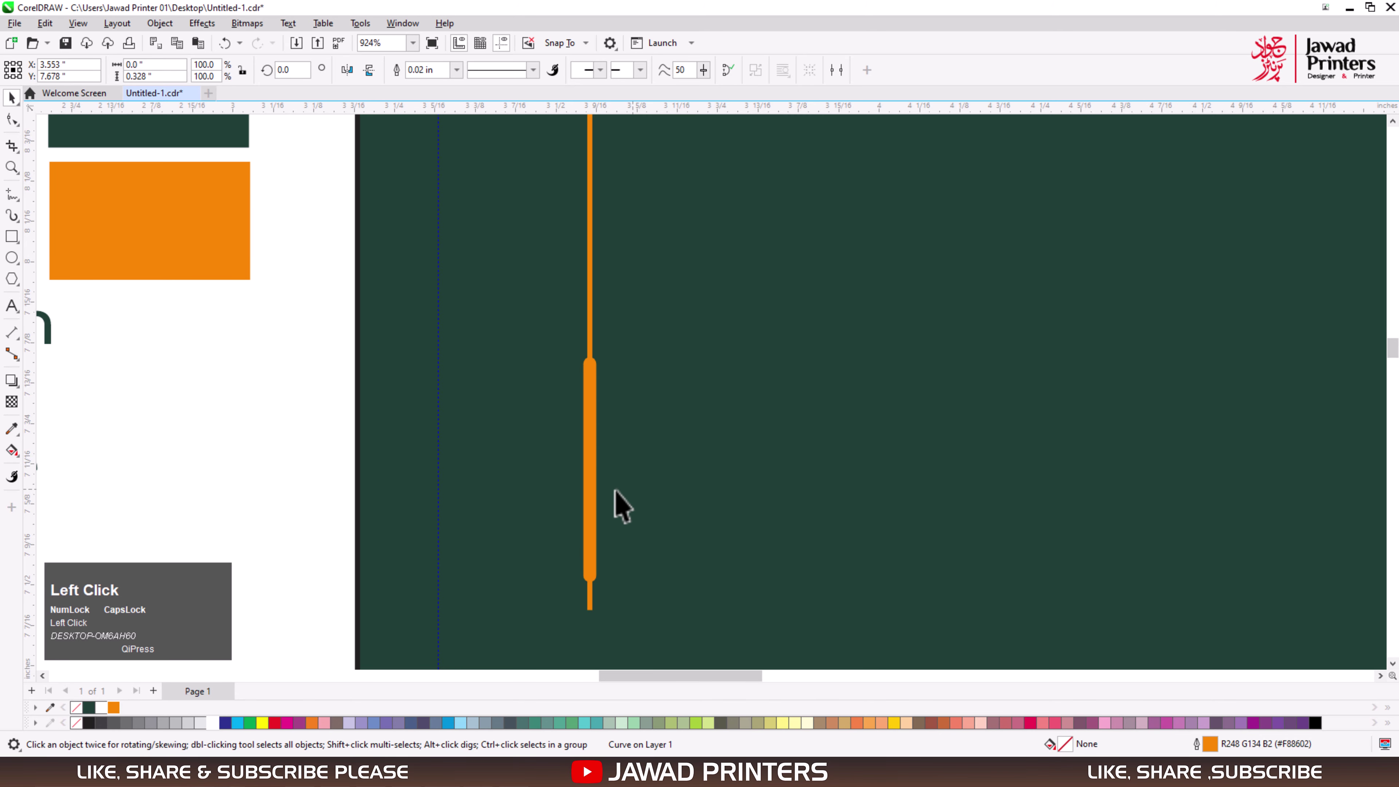
# - Bring the name, contact details, QR code and colour swatches beside the lower card to the front
pyautogui.press('F4')
pyautogui.press('F2')
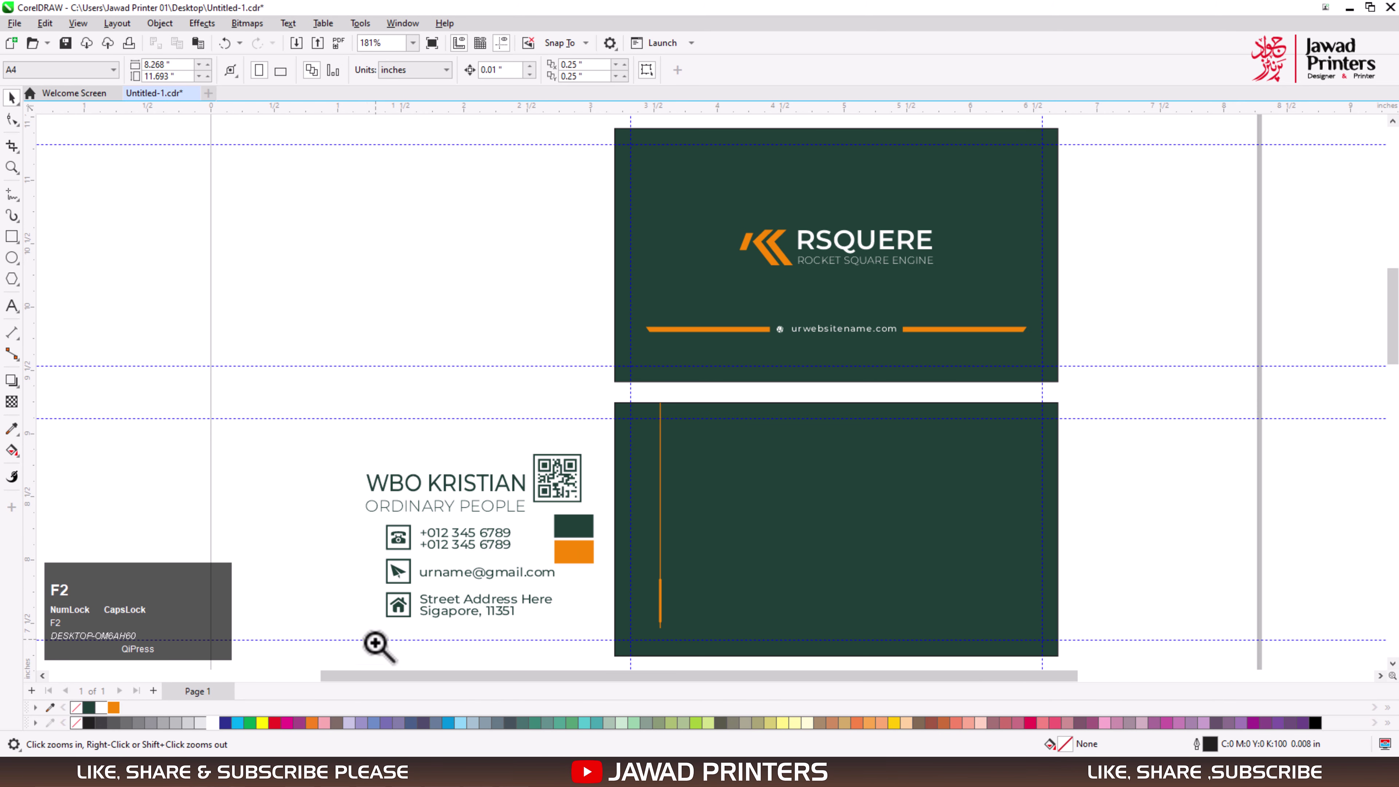
pyautogui.moveTo(337, 657); pyautogui.dragTo(1100, 382)
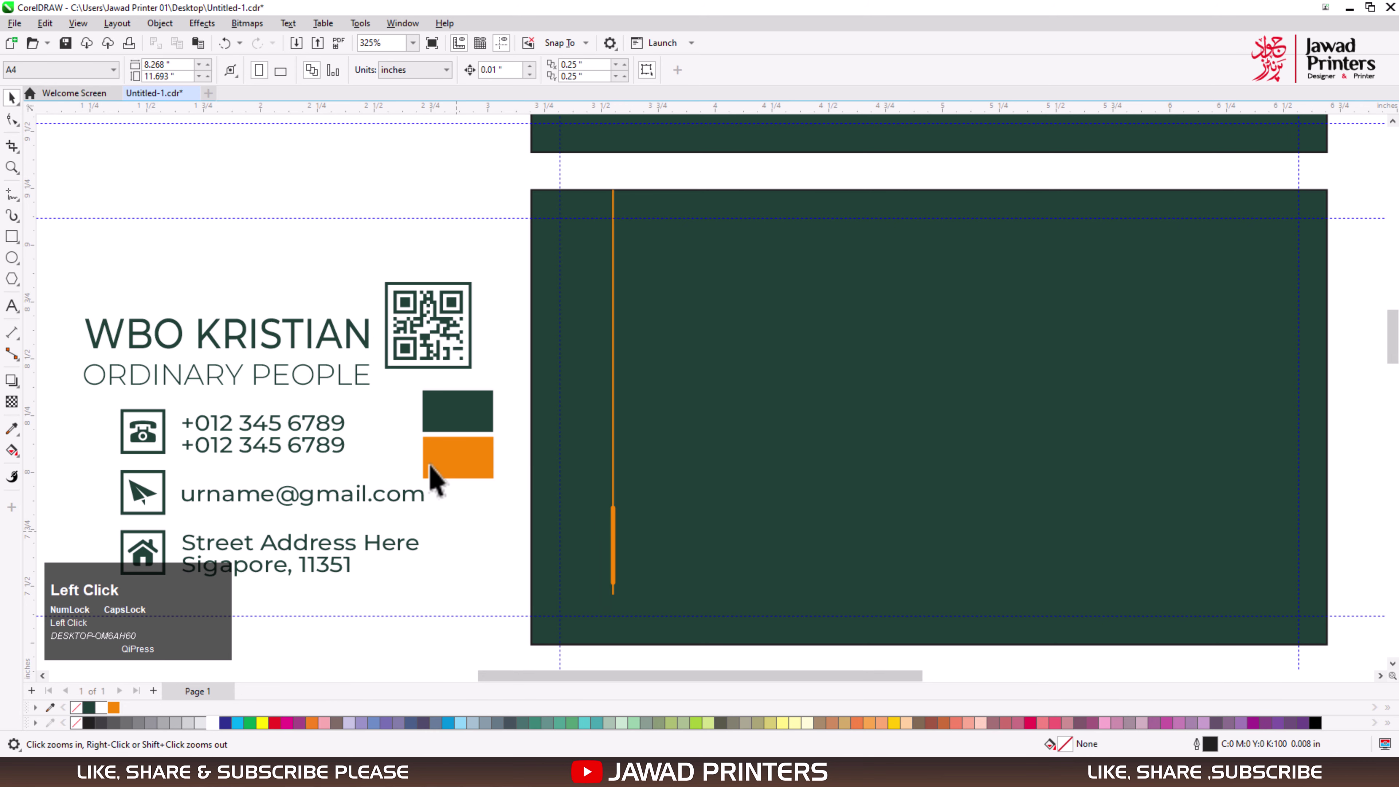
pyautogui.moveTo(74, 306); pyautogui.dragTo(374, 394)
pyautogui.moveTo(54, 259); pyautogui.dragTo(544, 616)
pyautogui.hotkey('shift', 'pageup')
pyautogui.click(259, 473)
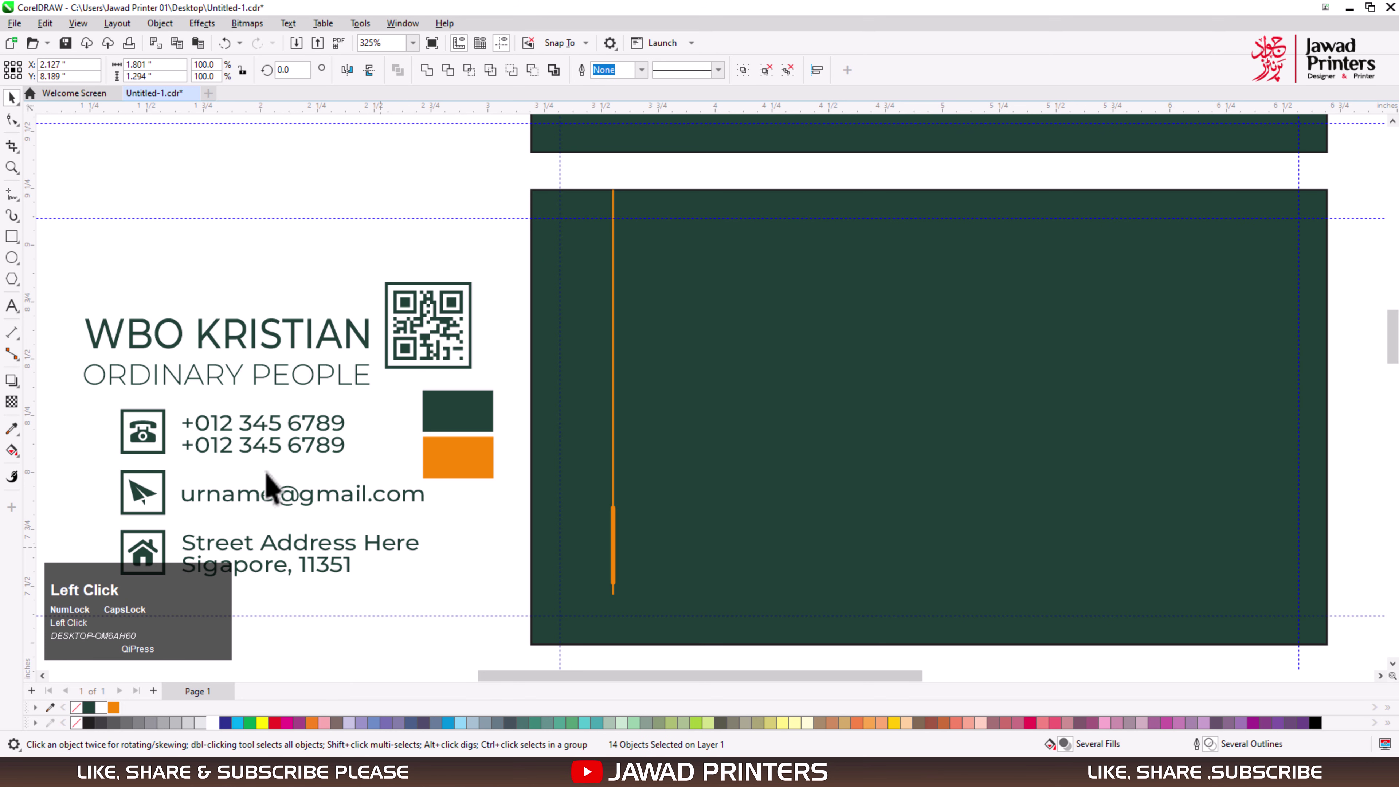
# - Move the name and tagline group onto the lower card beside the thick bar, bring it to the front and fill it orange
pyautogui.moveTo(54, 298); pyautogui.dragTo(331, 379)
pyautogui.moveTo(249, 322); pyautogui.dragTo(797, 538)
pyautogui.hotkey('shift', 'pageup')
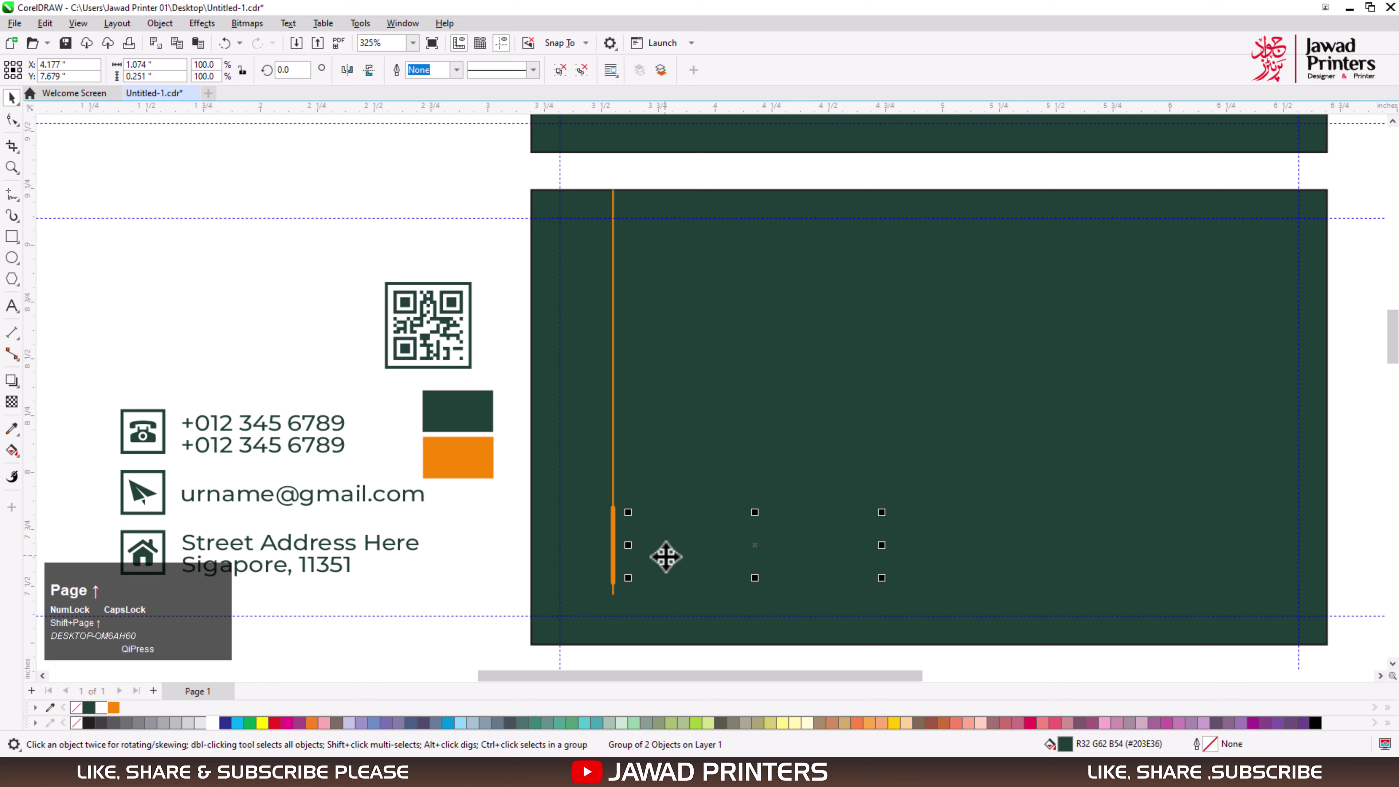
pyautogui.click(113, 707)
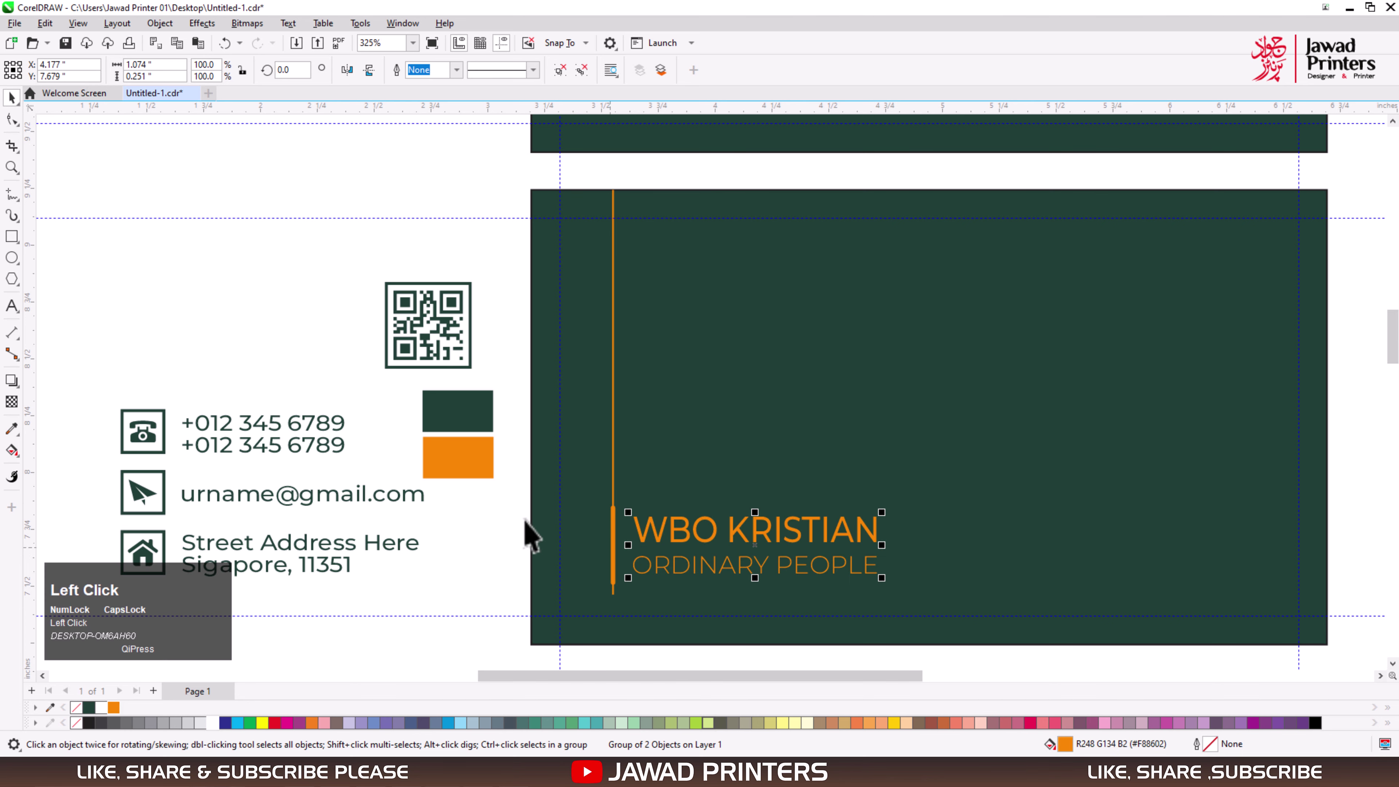
# - Fill only the ORDINARY PEOPLE line under the name white
pyautogui.press('F2')
pyautogui.moveTo(611, 468); pyautogui.dragTo(868, 576)
pyautogui.click(870, 480)
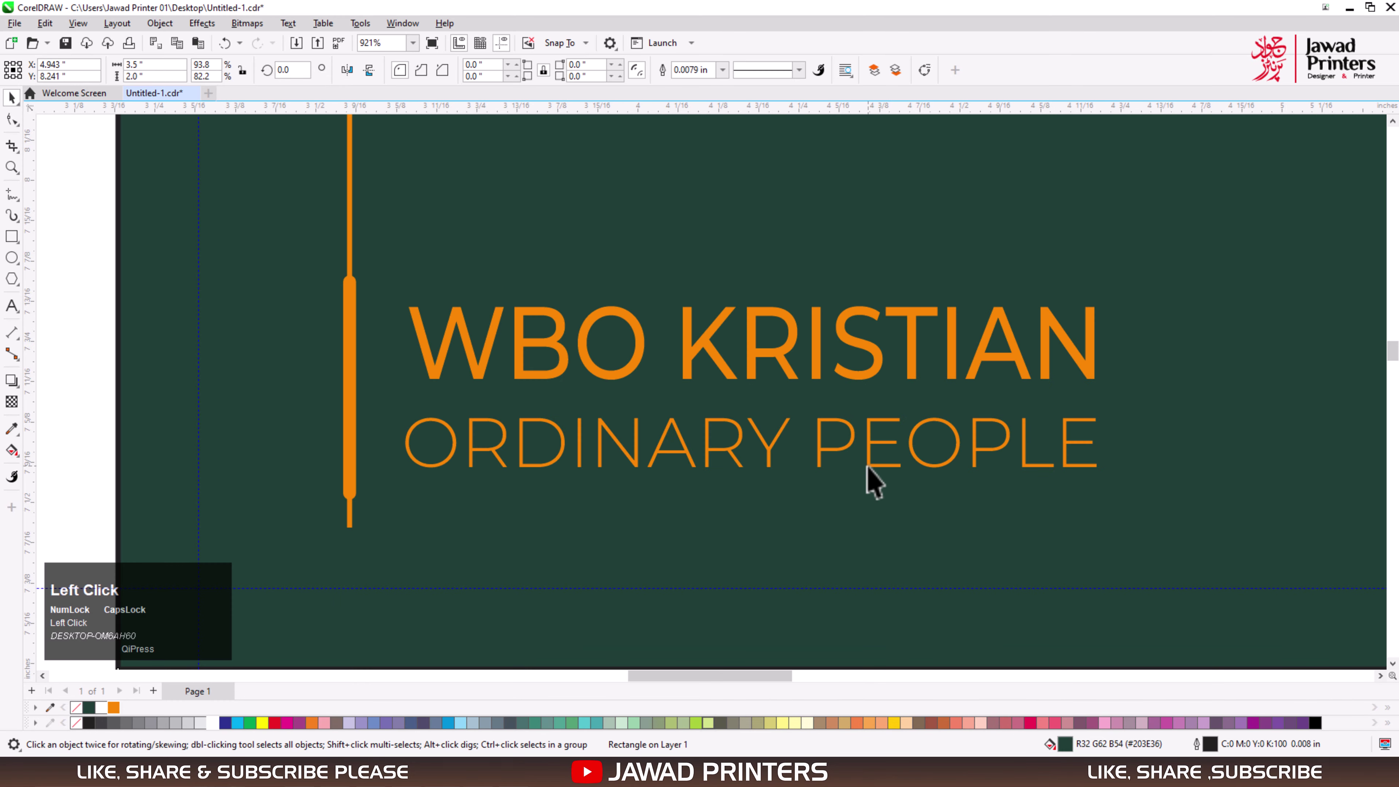
pyautogui.click(869, 467)
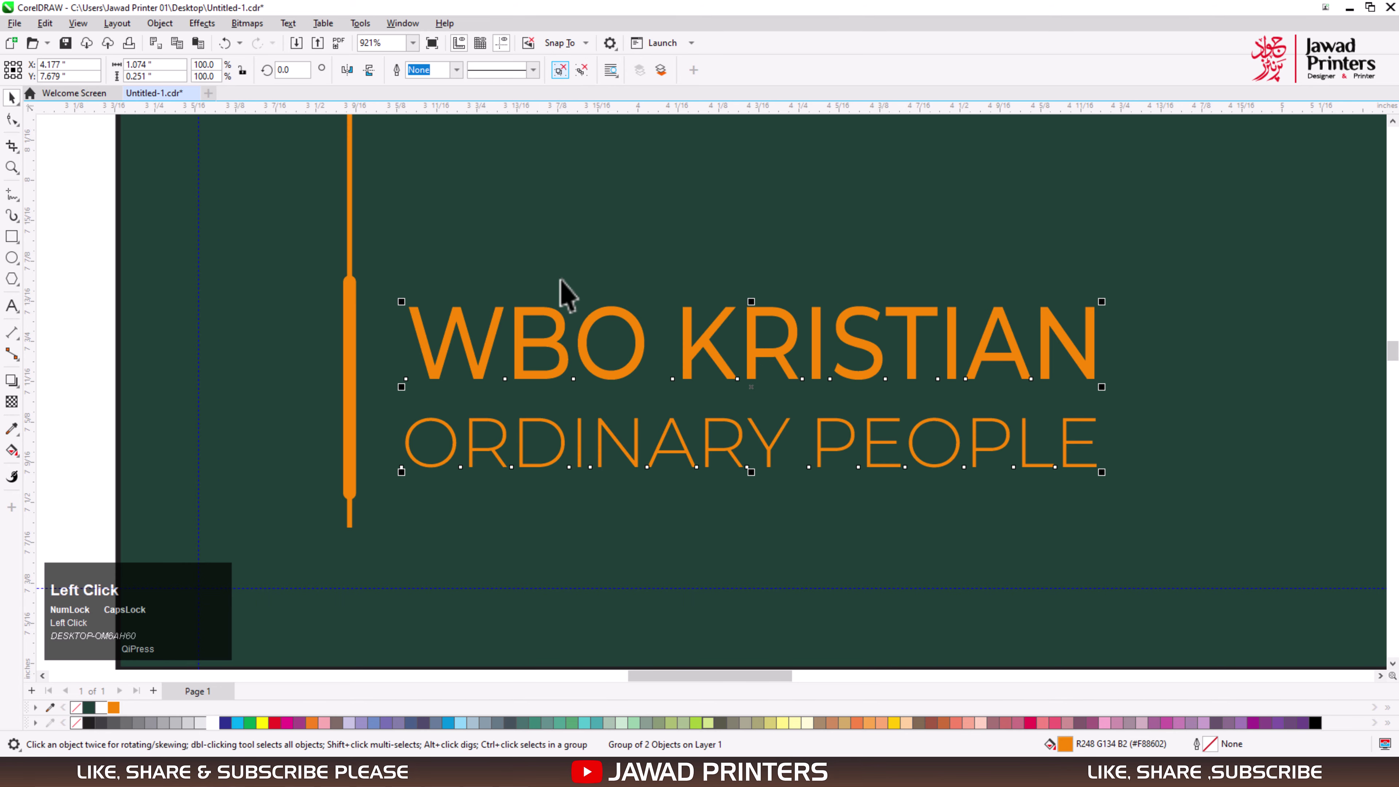
pyautogui.click(551, 462)
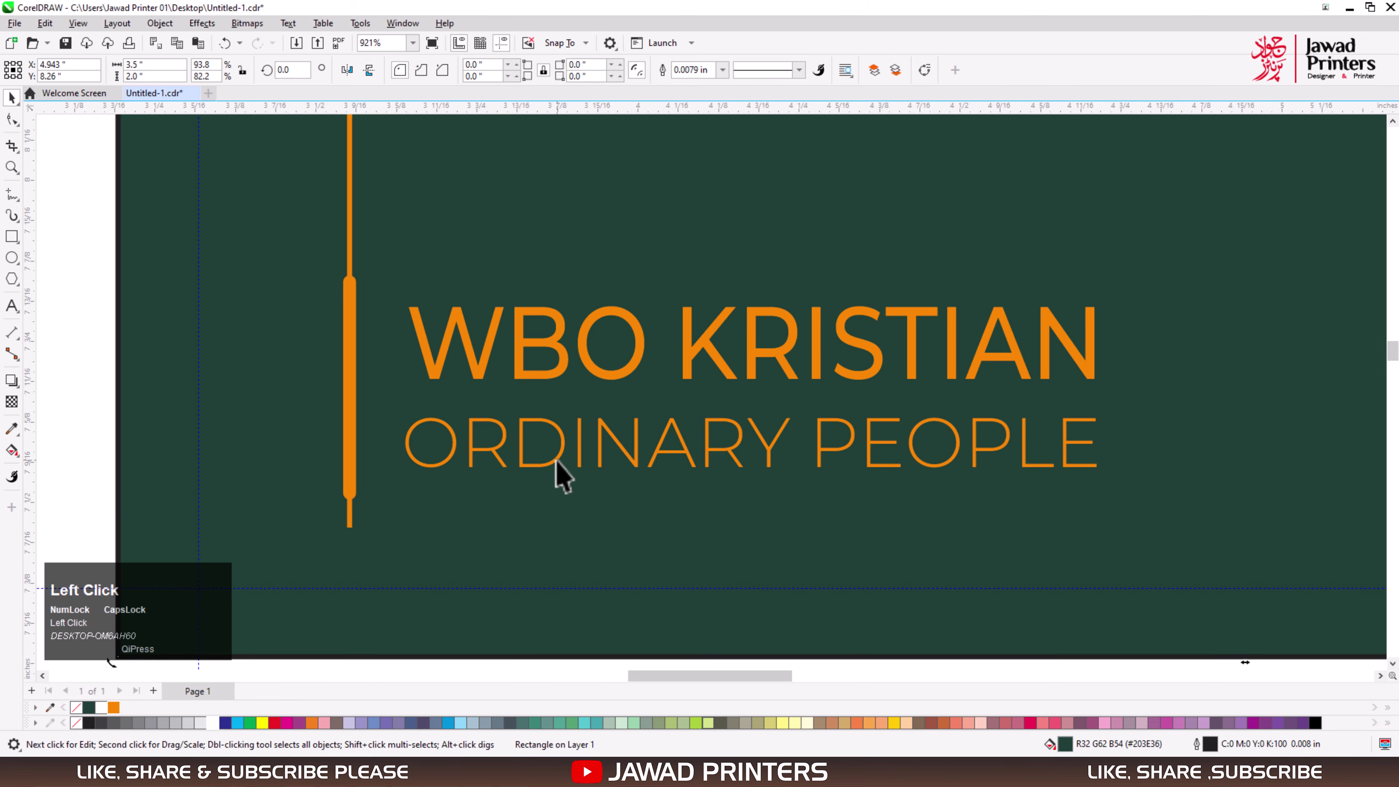
pyautogui.click(556, 461)
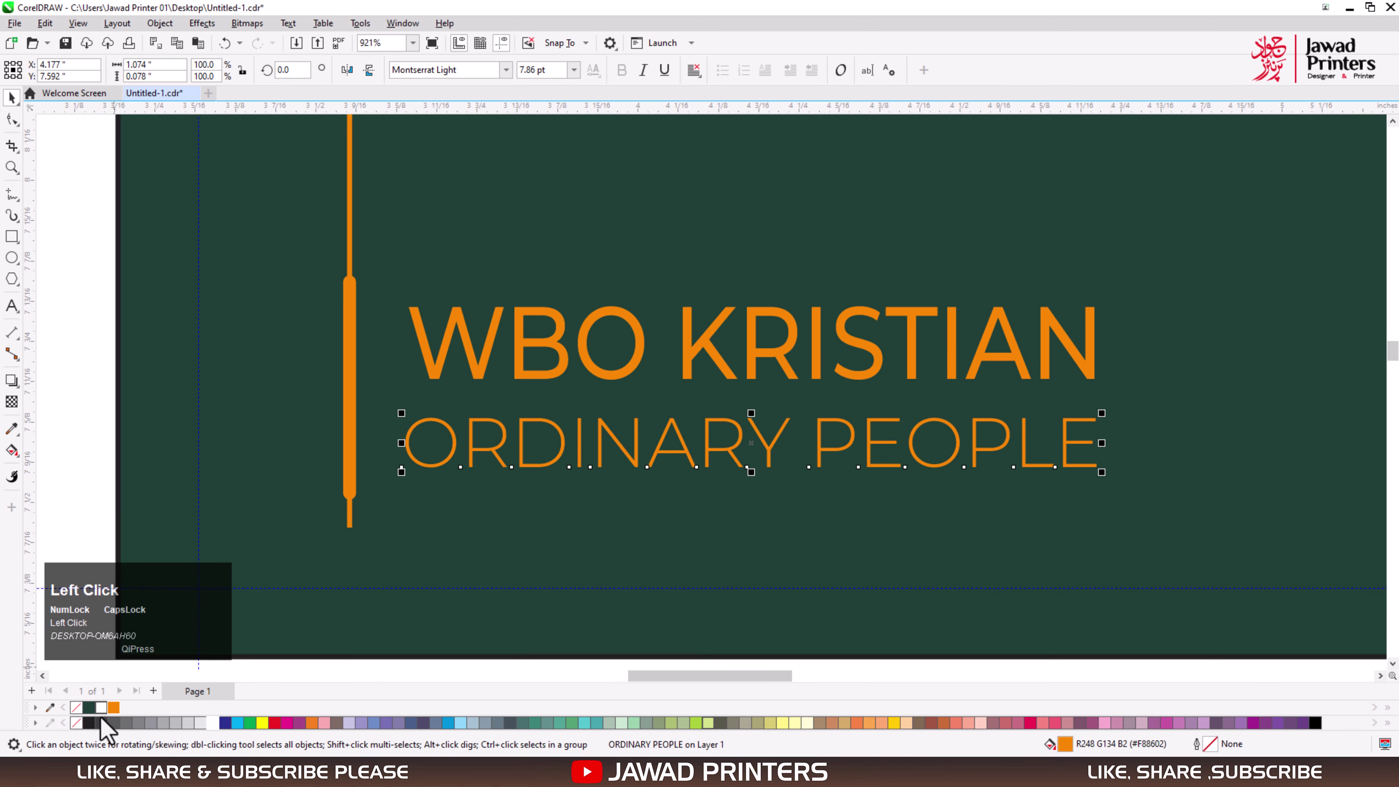
pyautogui.click(212, 722)
# - Fill the phone, e-mail and address lines and their icons white
pyautogui.press('F4')
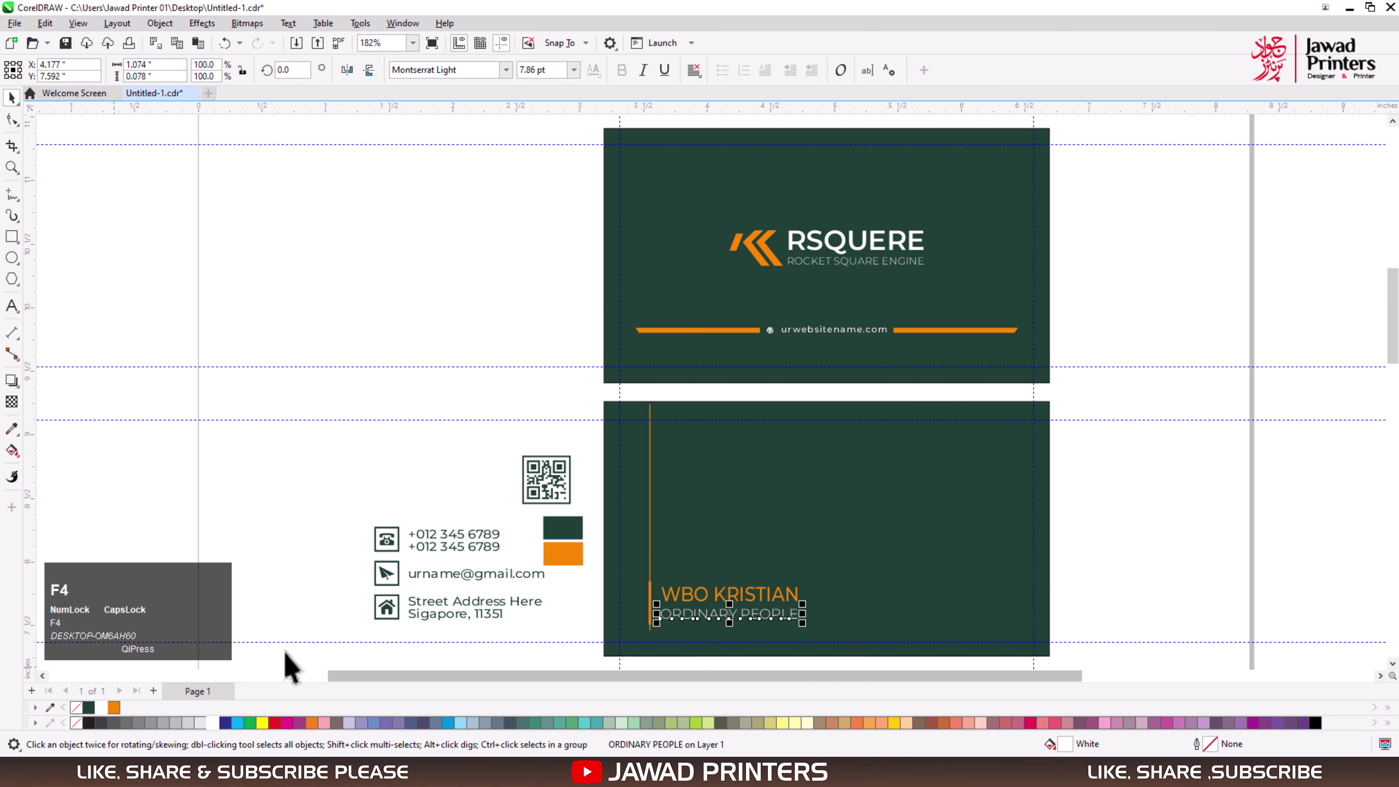
pyautogui.press('F2')
pyautogui.moveTo(306, 390); pyautogui.dragTo(1091, 642)
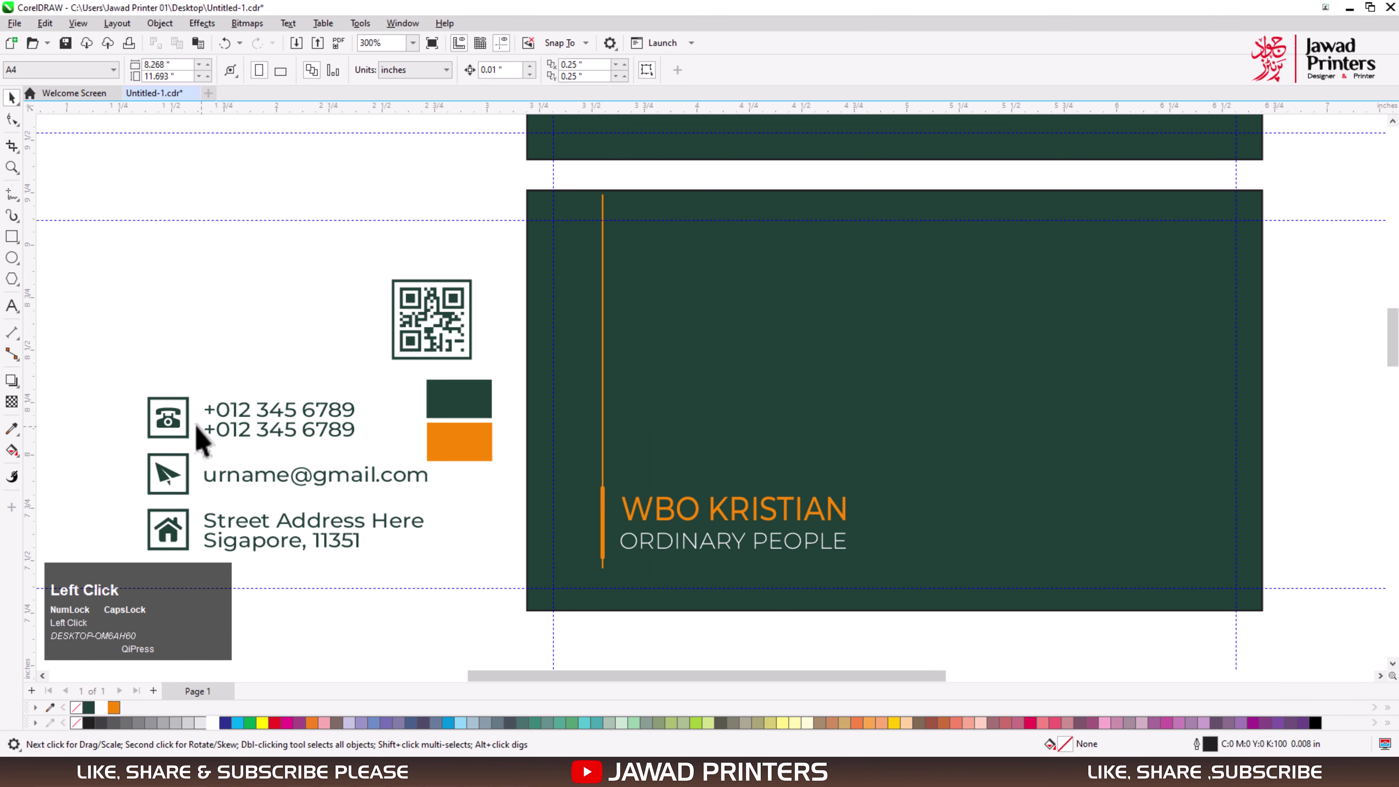
pyautogui.moveTo(131, 380); pyautogui.dragTo(457, 572)
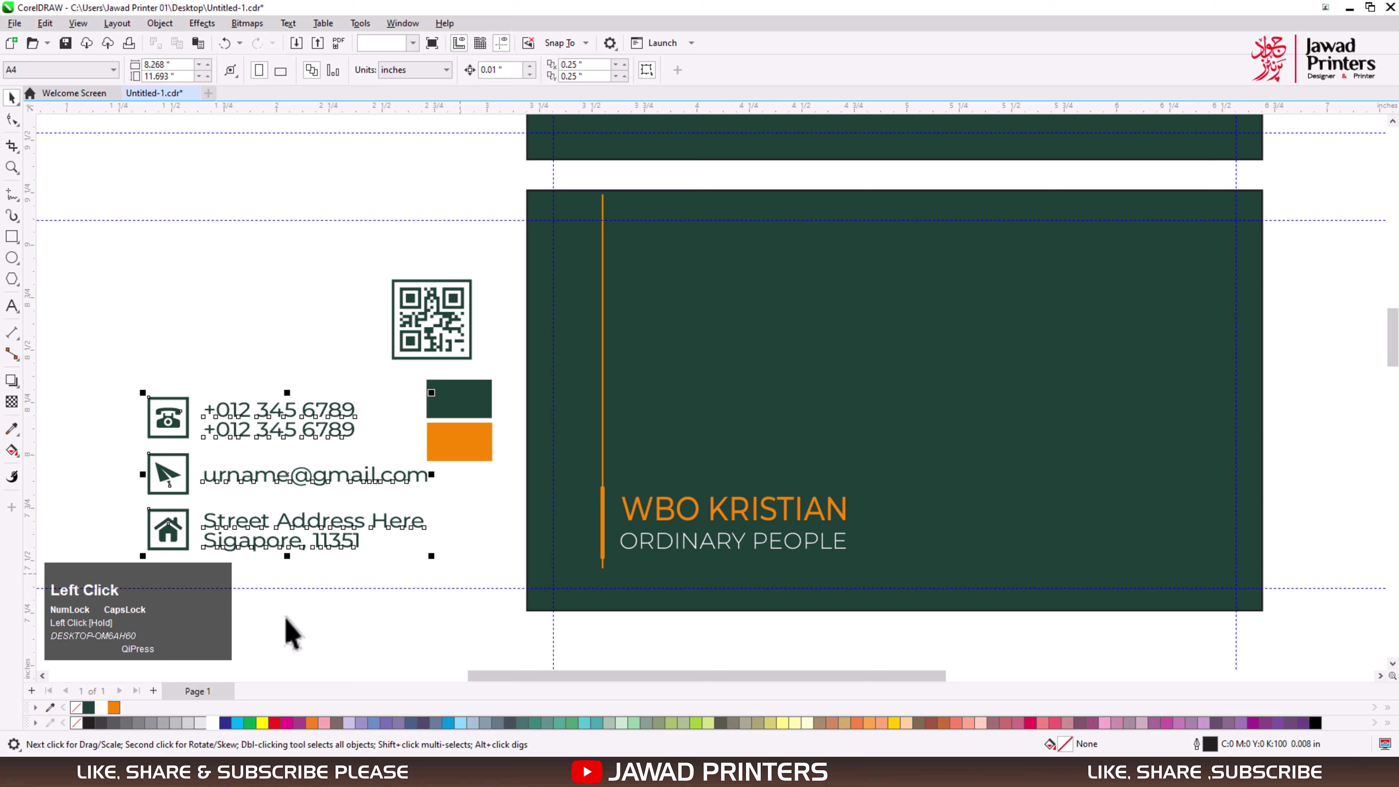
pyautogui.click(103, 709)
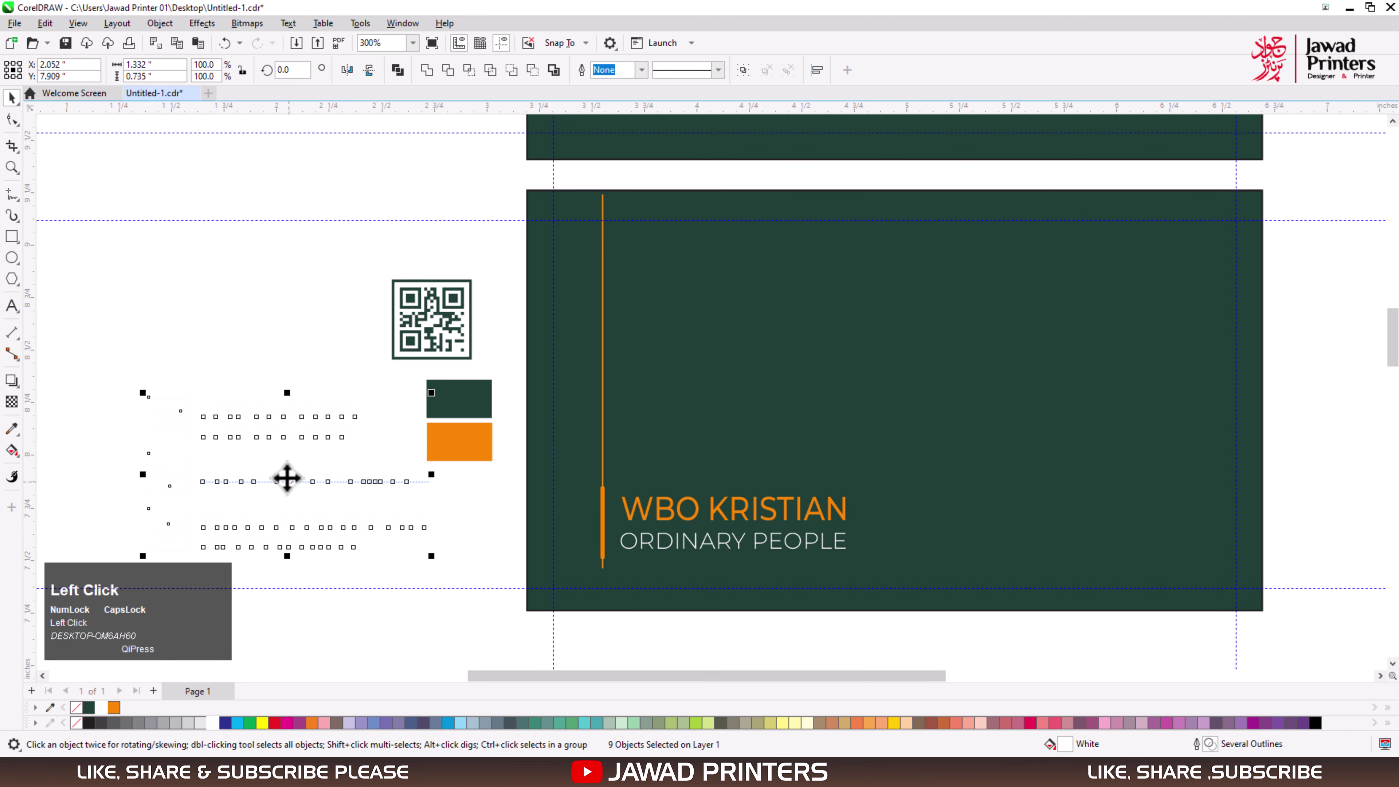
# - Move the contact details onto the lower card's right half and scale them to about 1.09 in wide
pyautogui.moveTo(287, 478); pyautogui.dragTo(1024, 479)
pyautogui.moveTo(1175, 386); pyautogui.dragTo(1119, 416)
pyautogui.moveTo(919, 483); pyautogui.dragTo(971, 488)
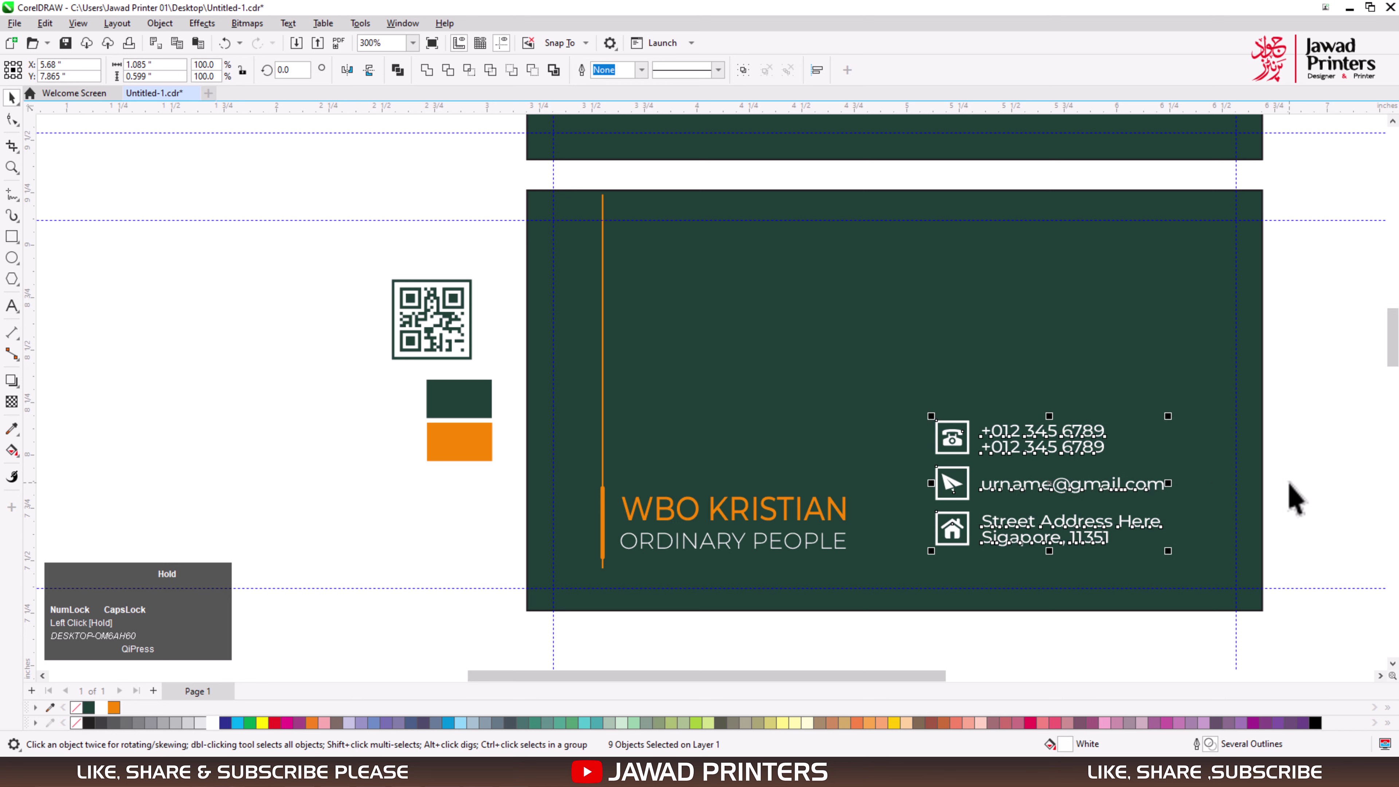
pyautogui.click(887, 416)
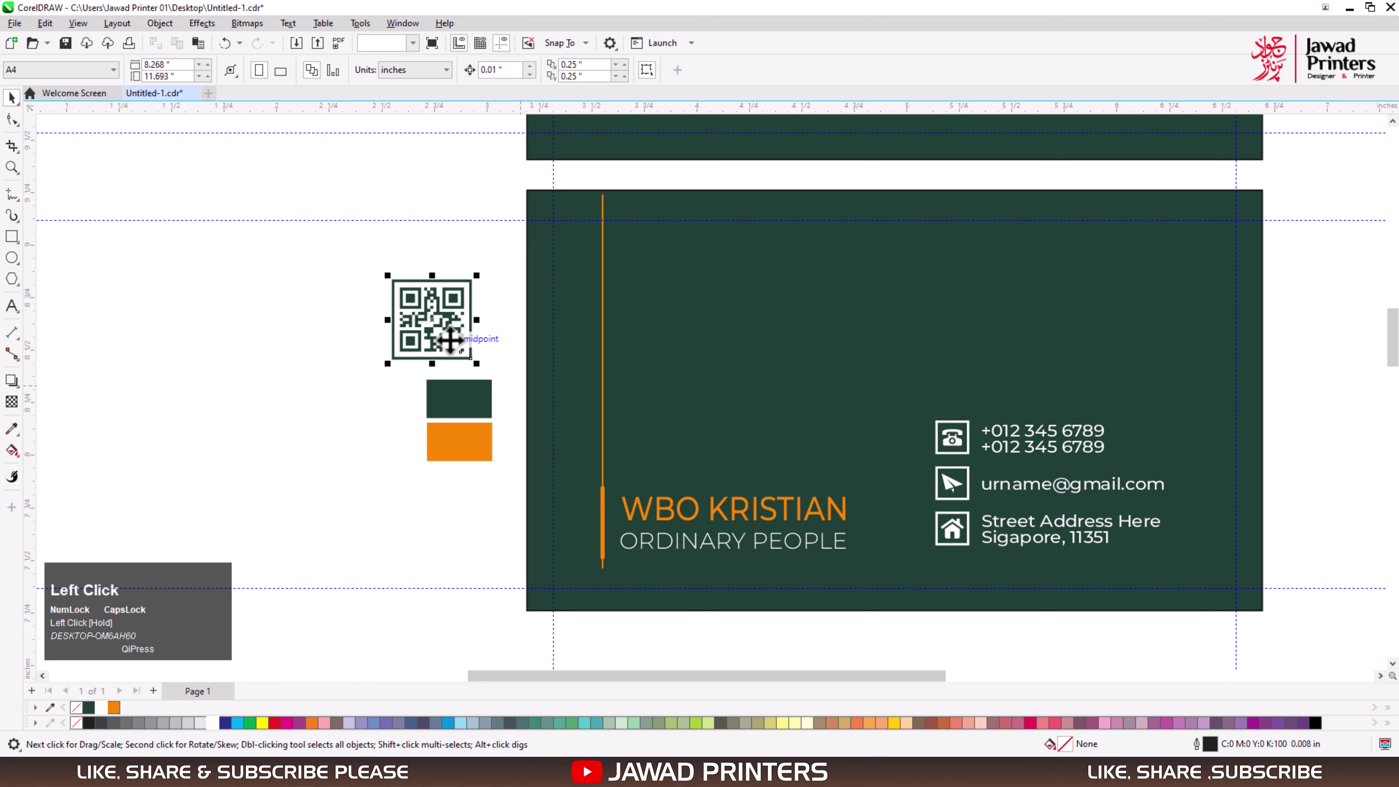
# - Fill the QR code with its frame white and place it above the contact details on the lower card
pyautogui.click(446, 317)
pyautogui.click(102, 708)
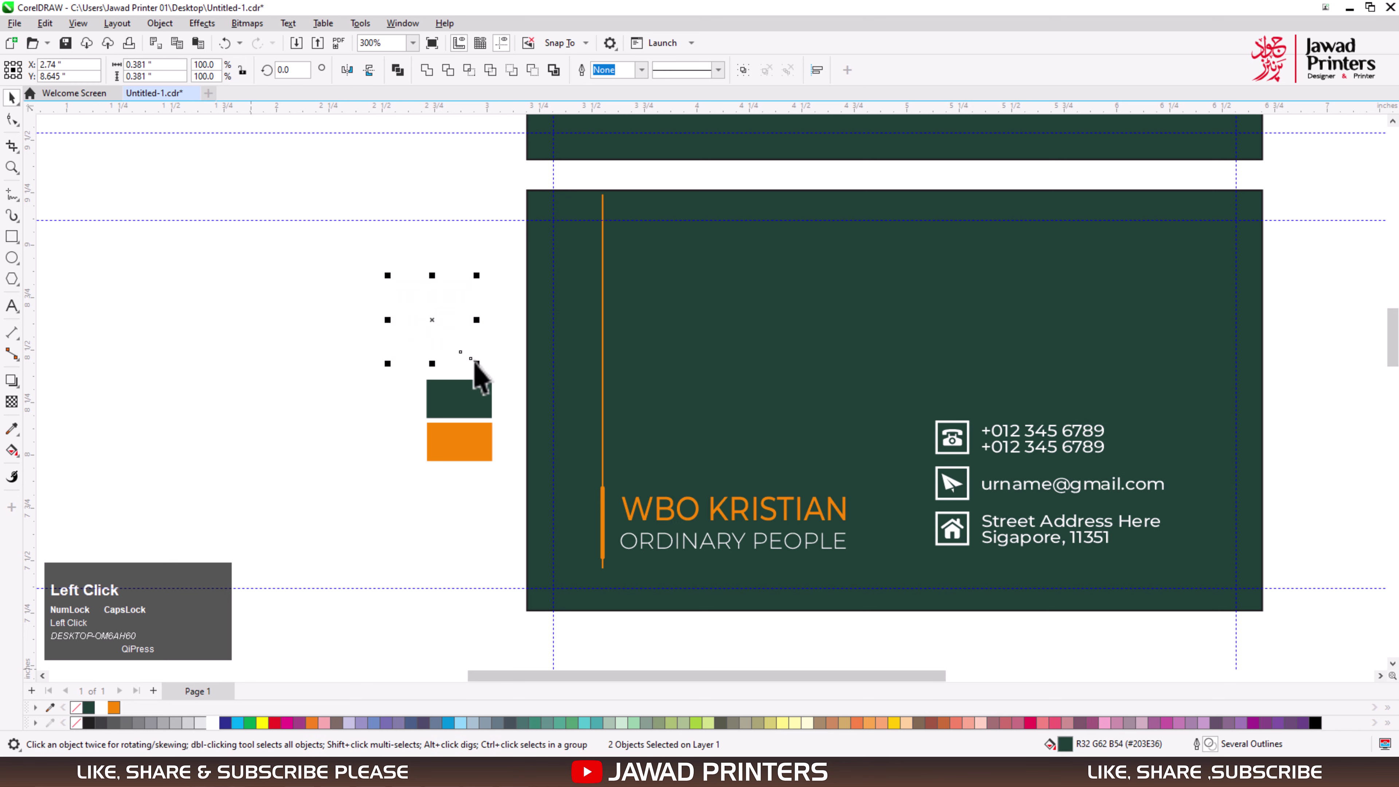
pyautogui.moveTo(434, 318); pyautogui.dragTo(976, 333)
# - Shorten the long thin orange line from its lower end to about 1.69 in, ending at the thick bar
pyautogui.press('F4')
pyautogui.press('F2')
pyautogui.moveTo(523, 386); pyautogui.dragTo(1052, 656)
pyautogui.click(138, 518)
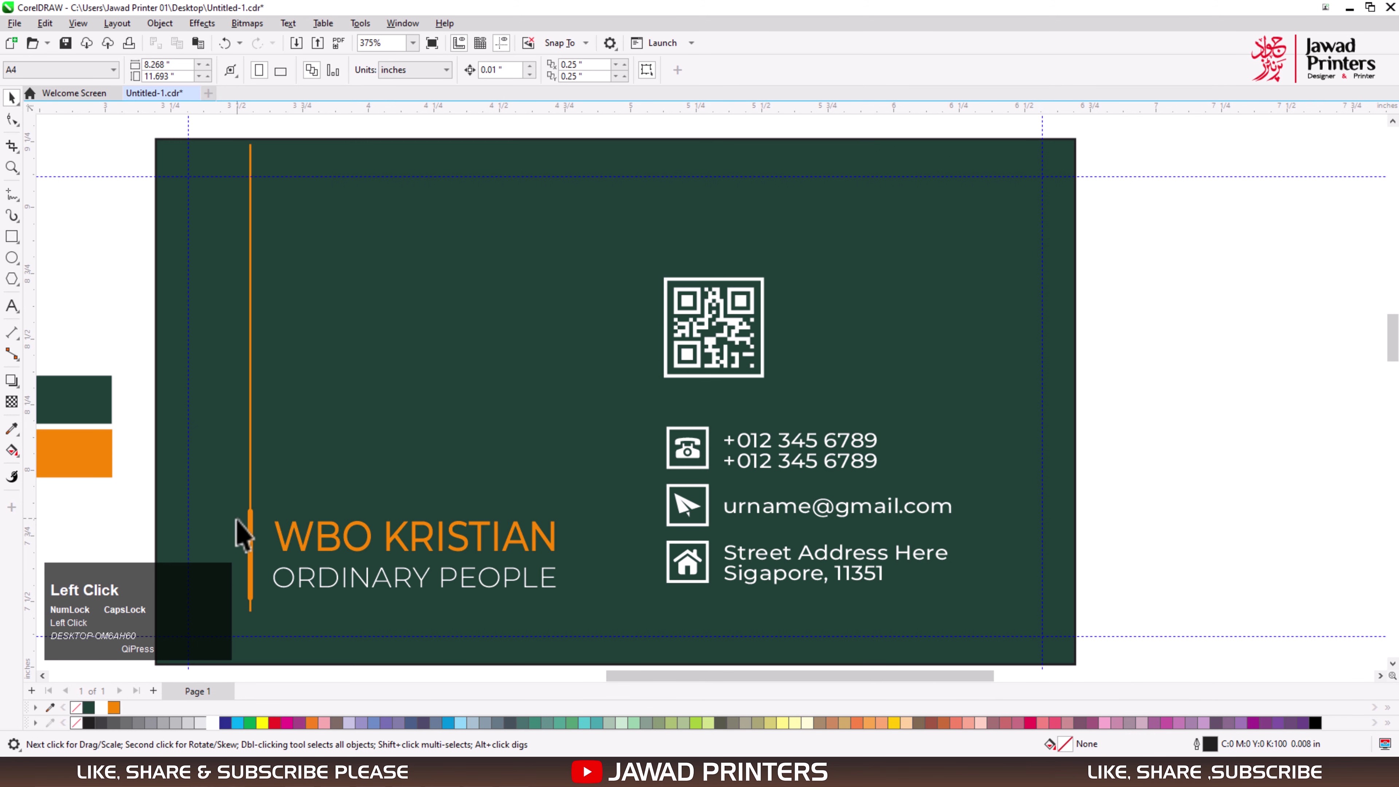
pyautogui.click(252, 520)
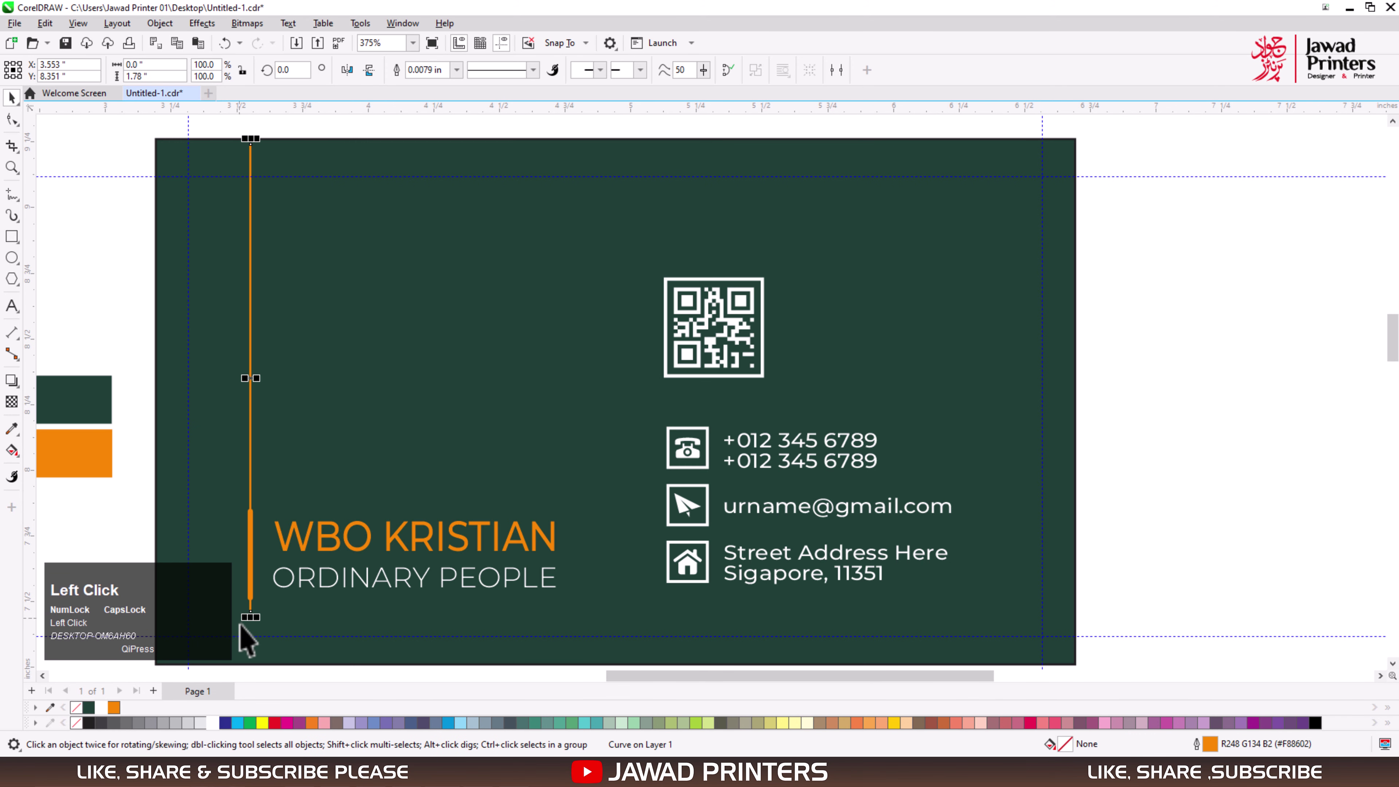
pyautogui.moveTo(250, 617); pyautogui.dragTo(250, 600)
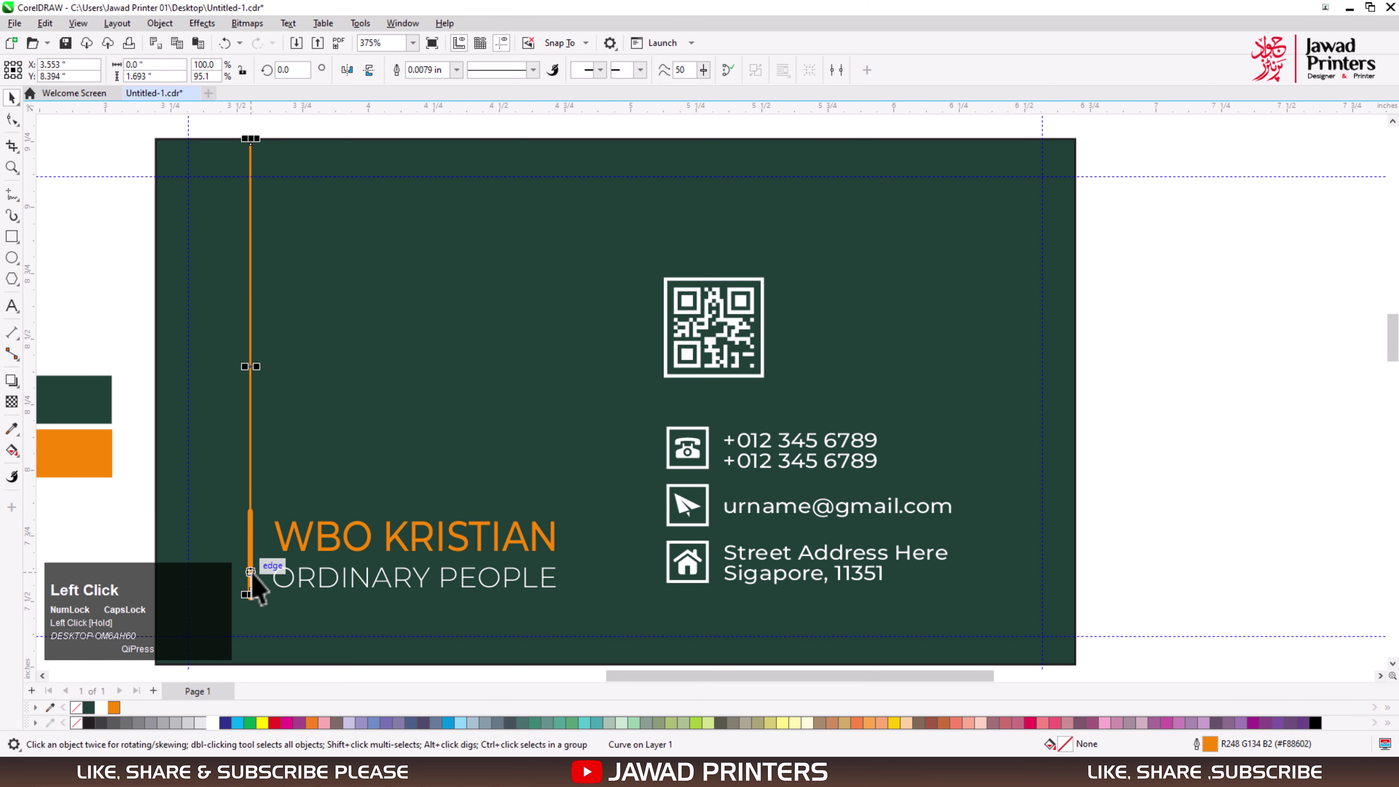
pyautogui.click(250, 584)
pyautogui.click(141, 521)
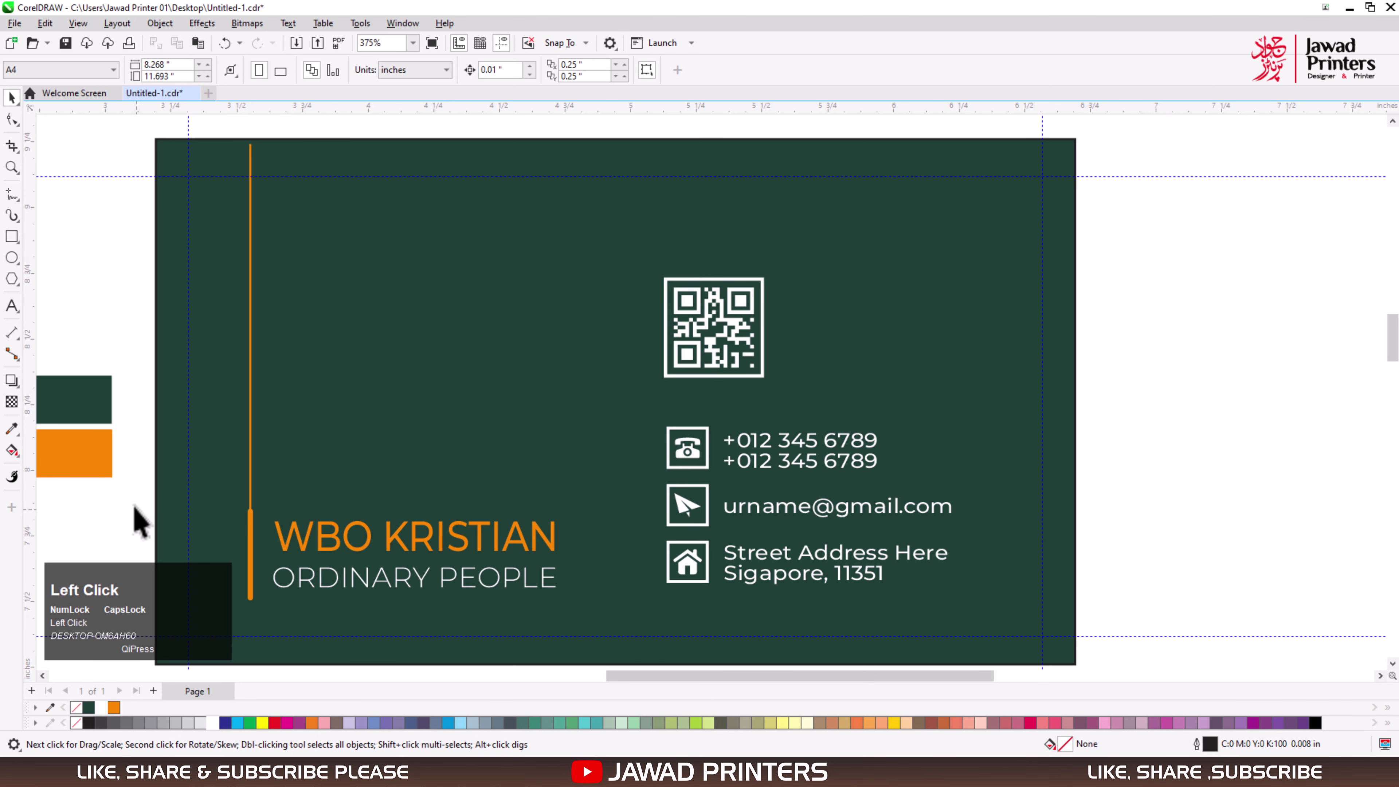
# - Nudge the thick orange bar upward along the thin line and shorten it to about 0.29 in
pyautogui.click(251, 576)
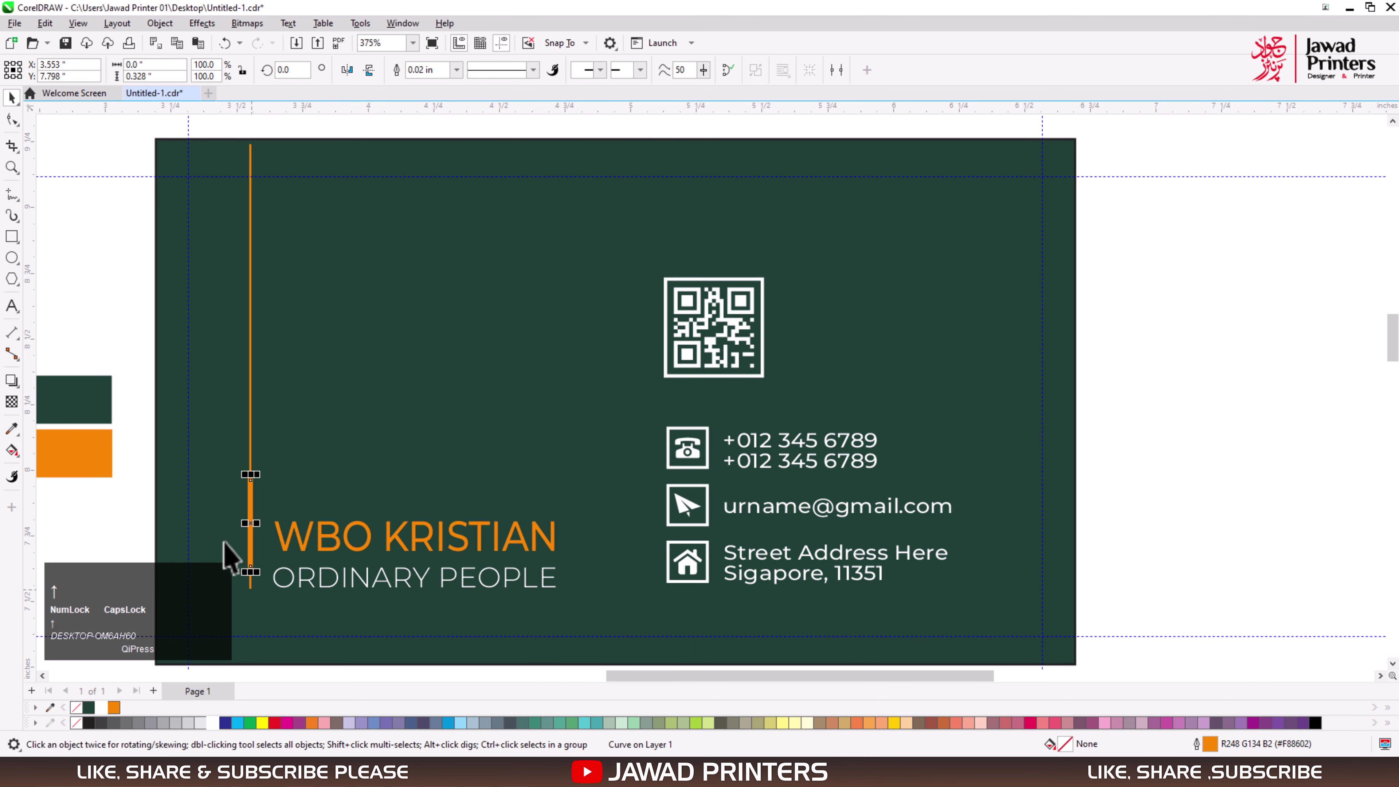
pyautogui.press('z')
pyautogui.moveTo(165, 437); pyautogui.dragTo(593, 646)
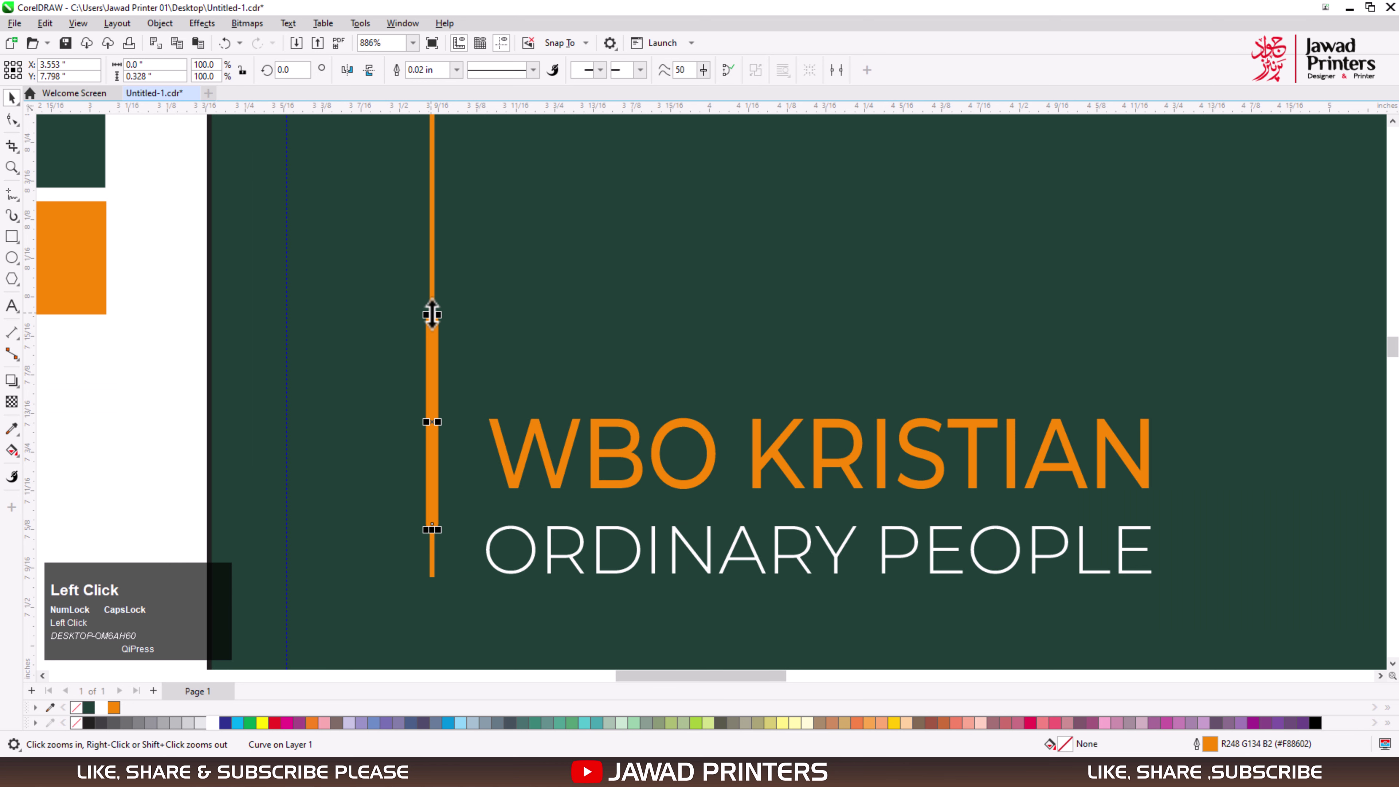
pyautogui.moveTo(426, 315); pyautogui.dragTo(433, 335)
pyautogui.hotkey('ctrl', 'z')
pyautogui.press('Up')
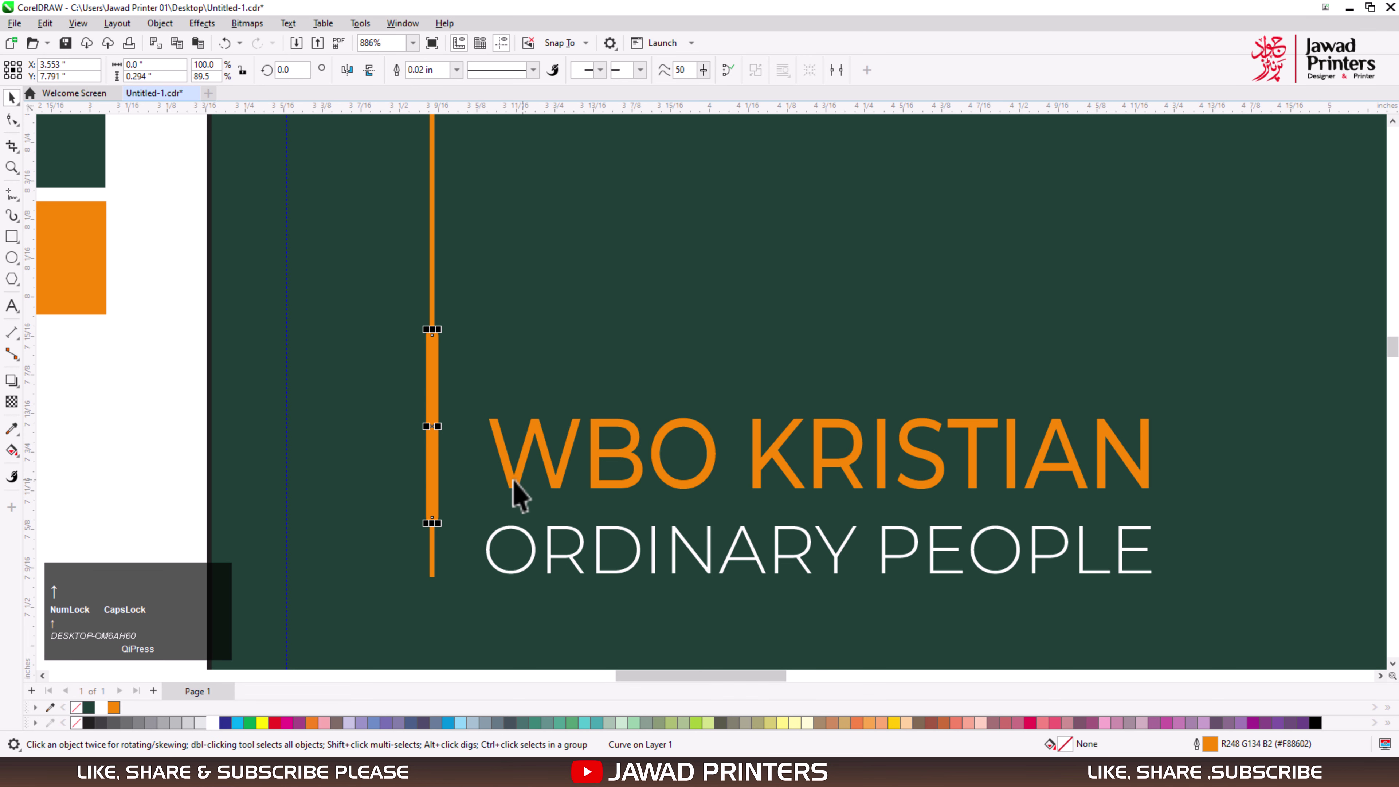
# - Align the ORDINARY PEOPLE line with the thick bar's bottom and the name text with its top
pyautogui.click(520, 546)
pyautogui.keyDown('shift'); pyautogui.click(432, 477); pyautogui.keyUp('shift')
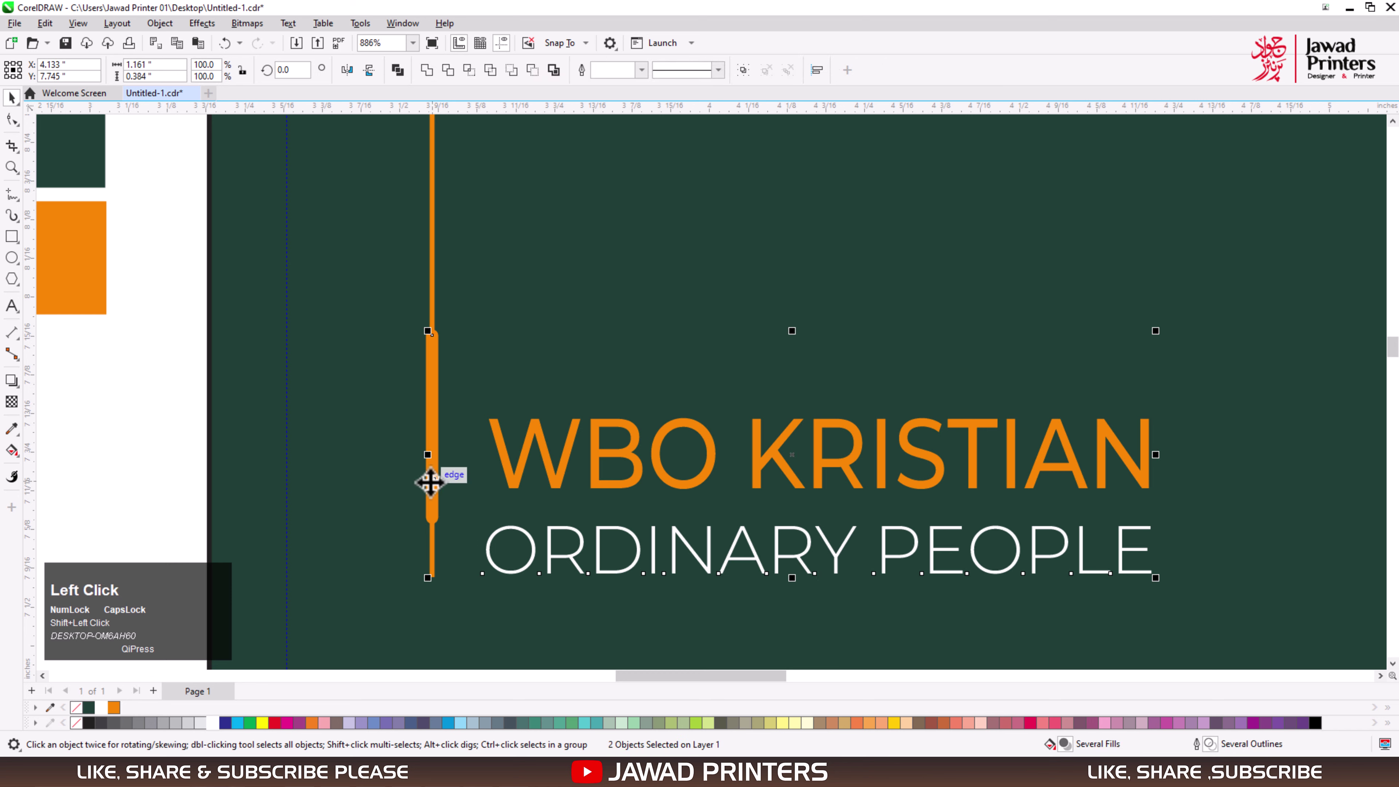
pyautogui.press('b')
pyautogui.click(510, 448)
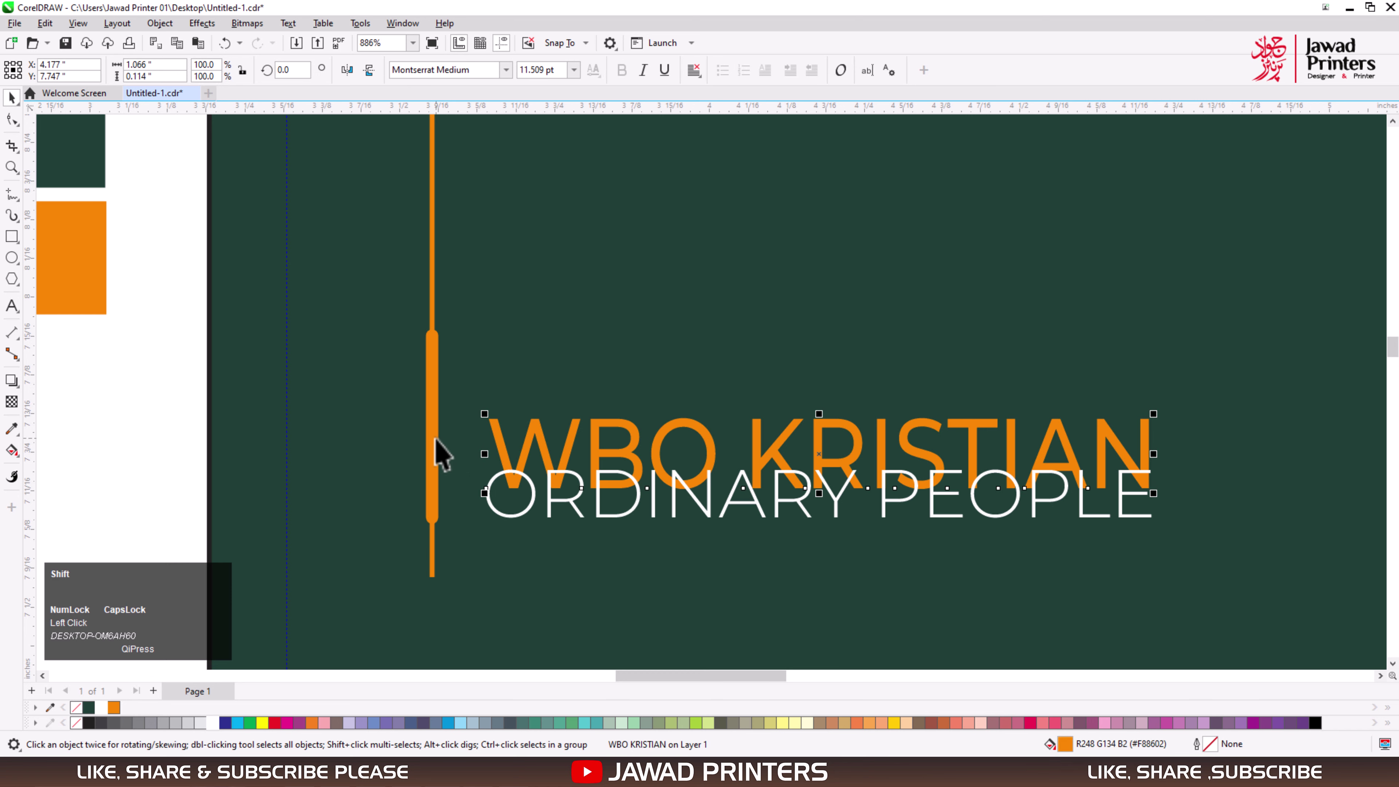
pyautogui.keyDown('shift'); pyautogui.click(432, 436); pyautogui.keyUp('shift')
pyautogui.press('t')
pyautogui.click(259, 369)
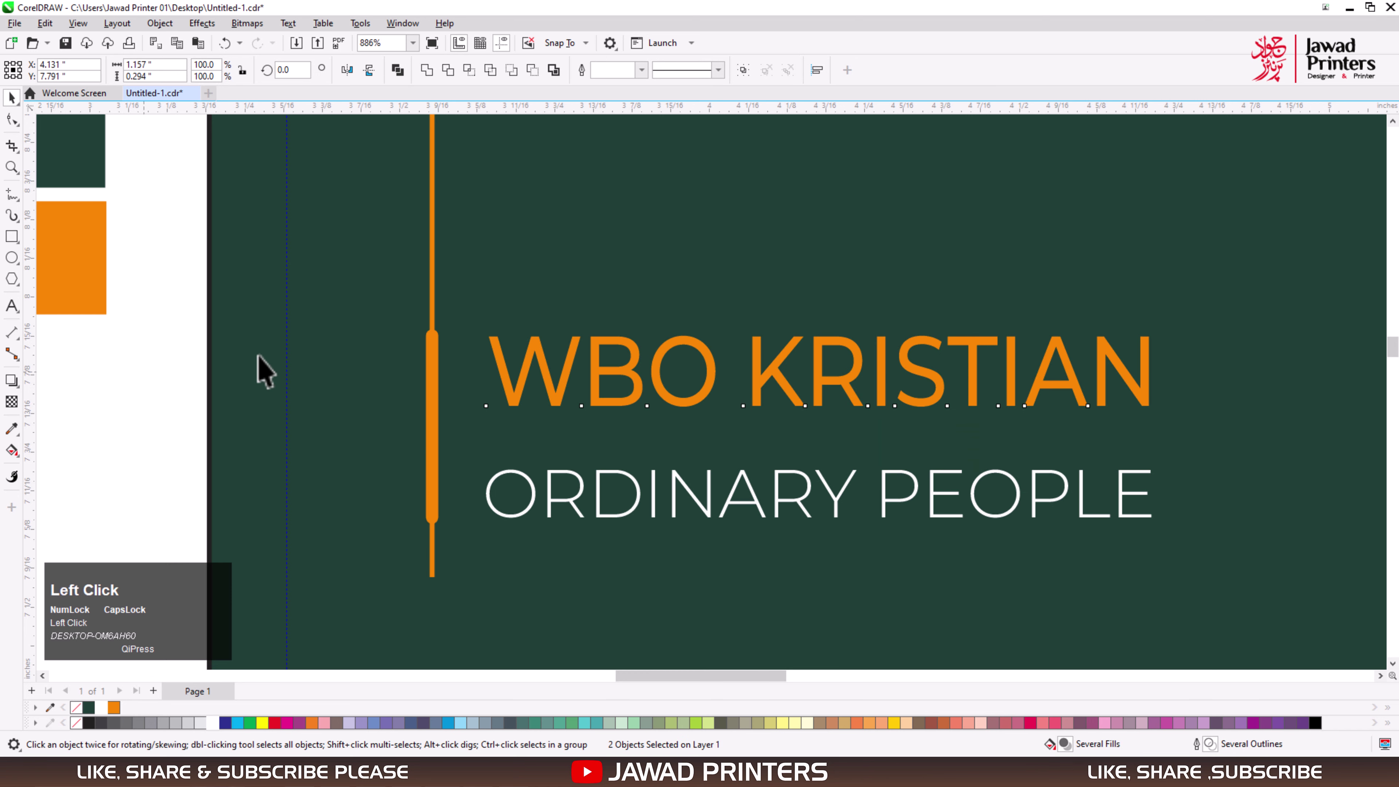
# - Shorten the thick bar from its upper end to about 0.265 in and top-align the name text with it
pyautogui.click(433, 348)
pyautogui.moveTo(435, 350)
pyautogui.mouseDown()
pyautogui.moveTo(437, 365)
pyautogui.moveTo(438, 325)
pyautogui.moveTo(436, 347)
pyautogui.mouseUp()
pyautogui.click(502, 388)
pyautogui.keyDown('shift'); pyautogui.click(437, 386); pyautogui.keyUp('shift')
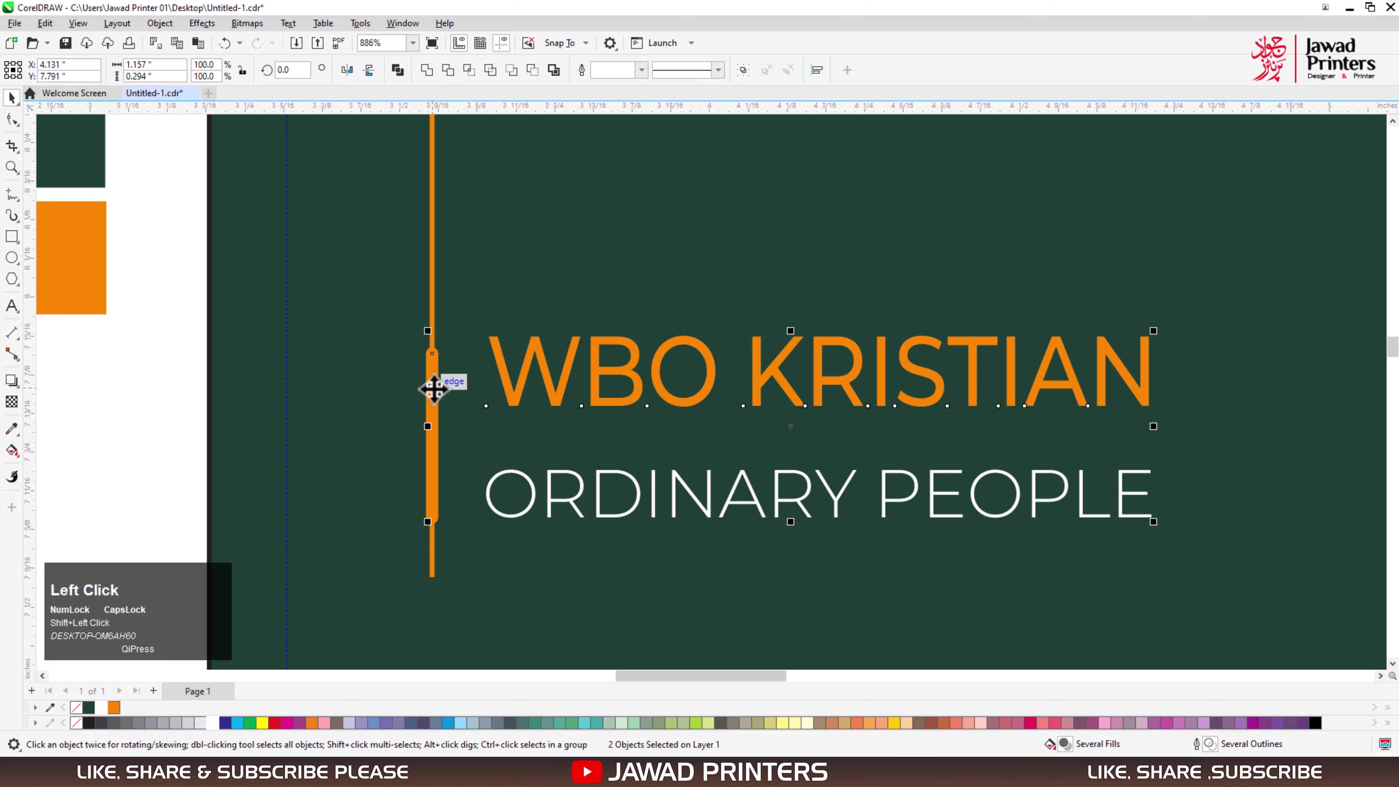
pyautogui.press('t')
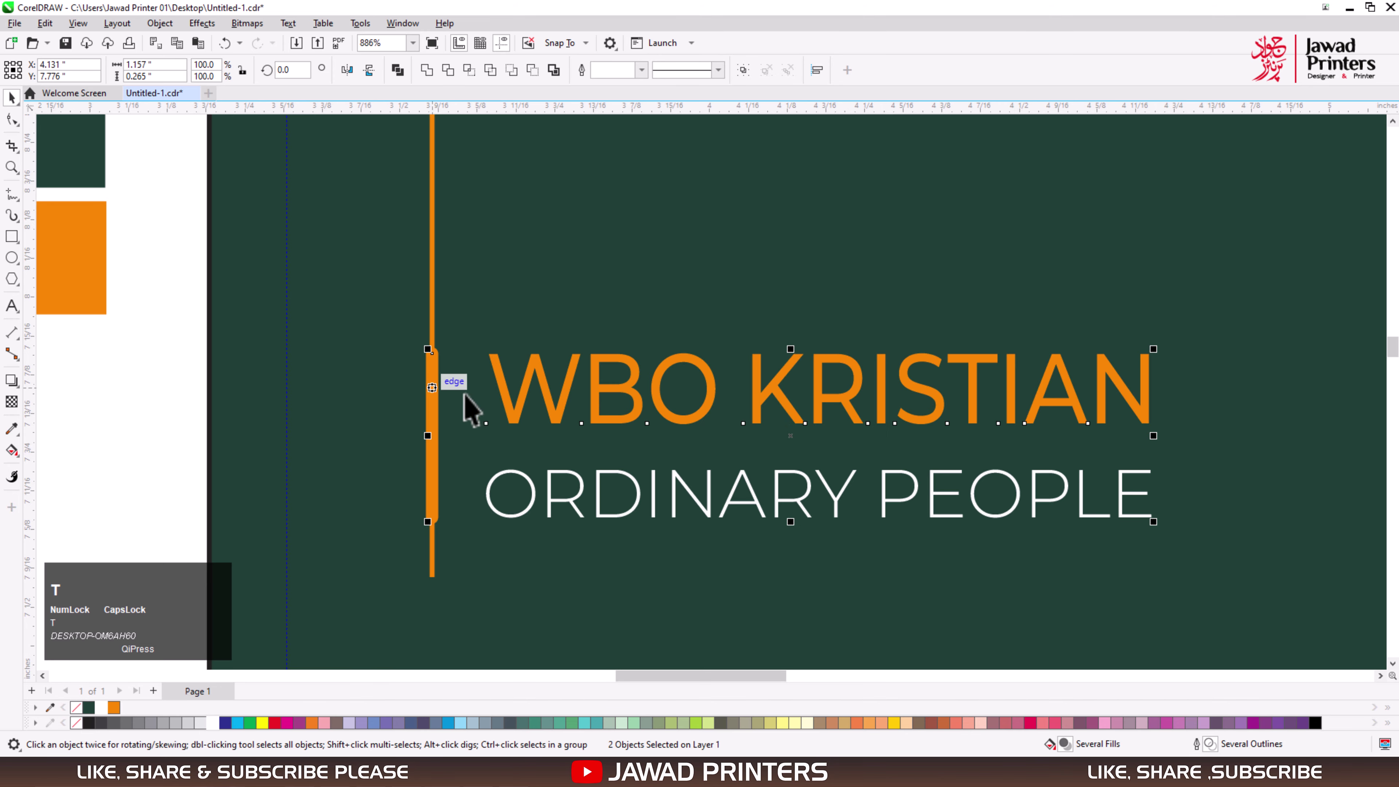
# - Delete the dark green and orange colour swatches beside the cards
pyautogui.keyDown('shift'); pyautogui.click(433, 420); pyautogui.keyUp('shift')
pyautogui.press('F4')
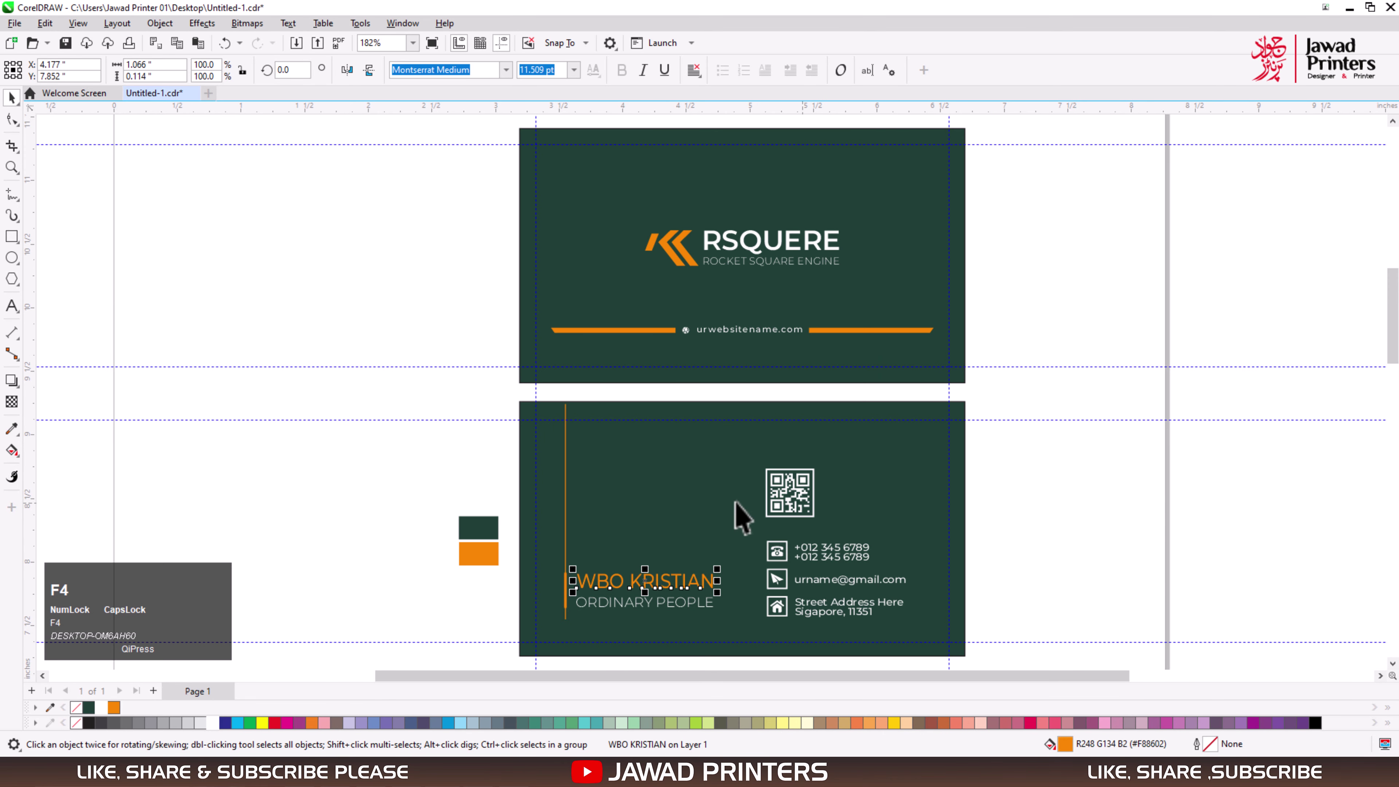
pyautogui.moveTo(446, 512); pyautogui.dragTo(520, 582)
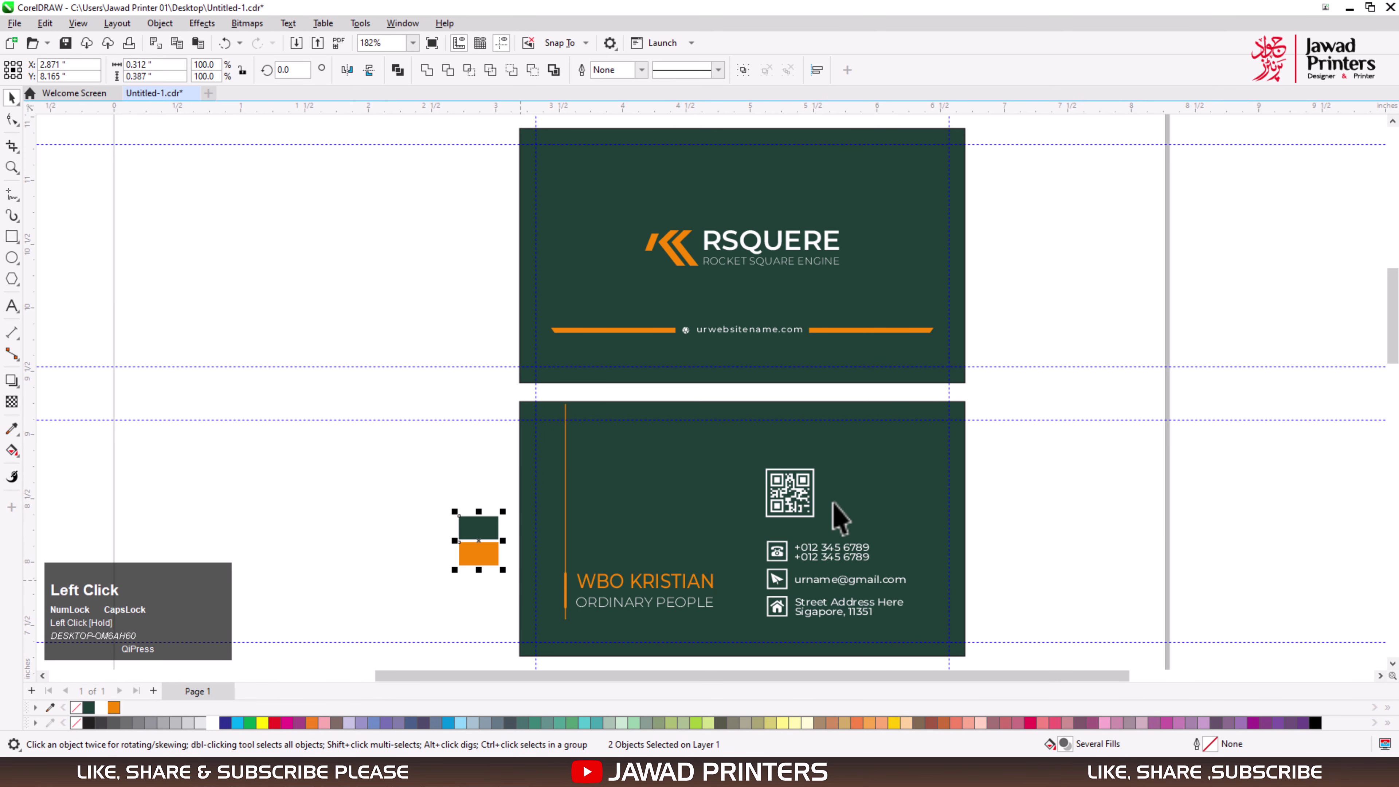
pyautogui.press('Delete')
# - Try to bottom-align the house icon's frame with the ORDINARY PEOPLE line
pyautogui.press('z')
pyautogui.moveTo(820, 558); pyautogui.dragTo(1037, 662)
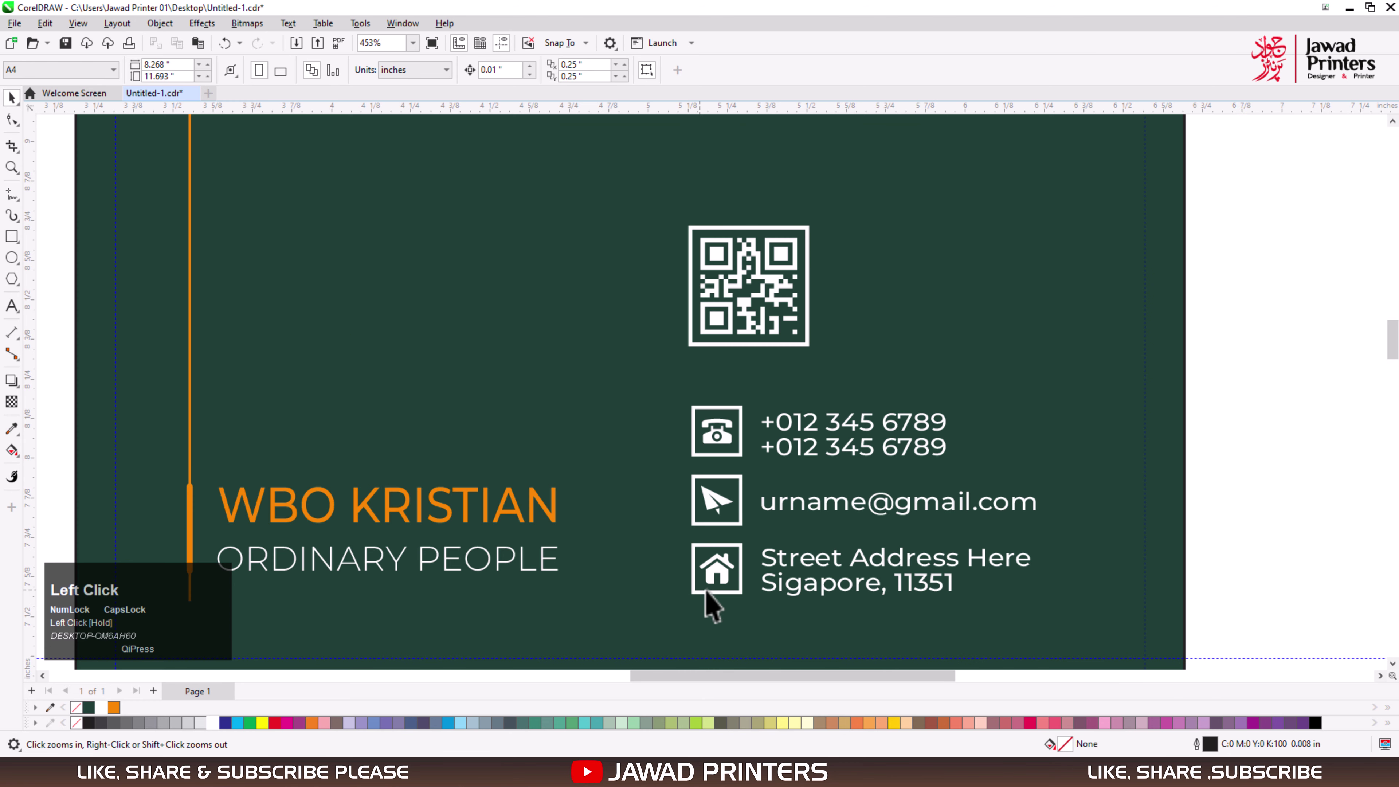
pyautogui.press('space')
pyautogui.click(742, 602)
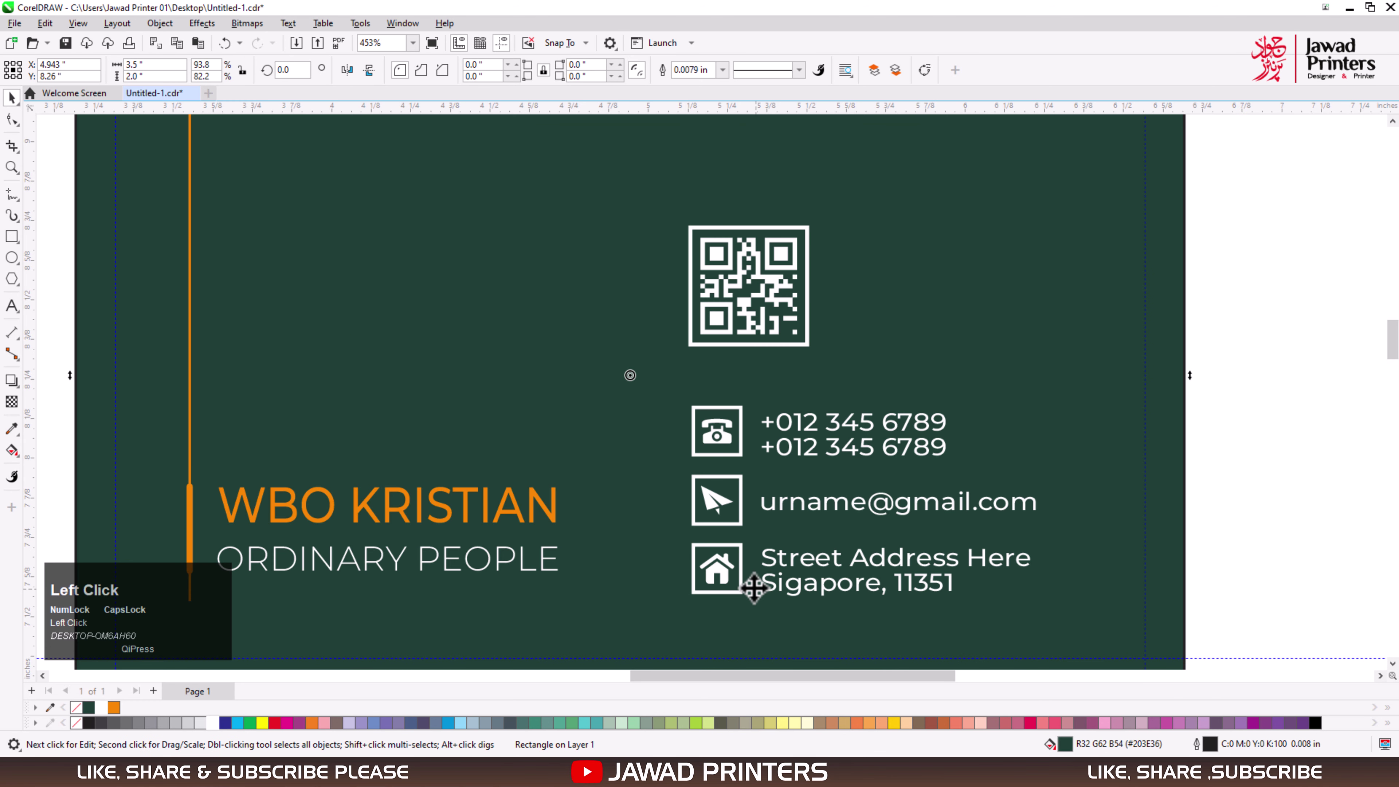
pyautogui.click(744, 585)
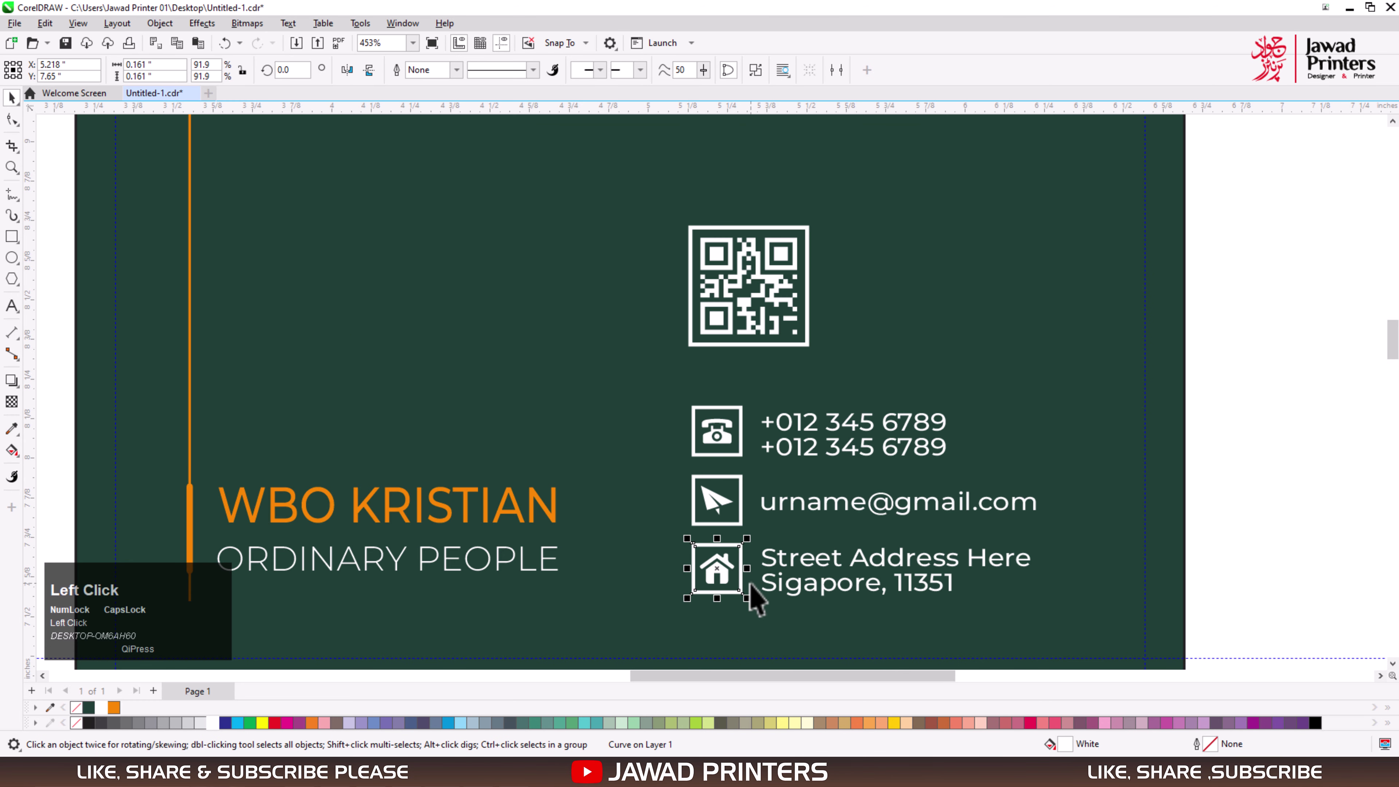
pyautogui.keyDown('shift'); pyautogui.click(522, 573); pyautogui.keyUp('shift')
pyautogui.press('b')
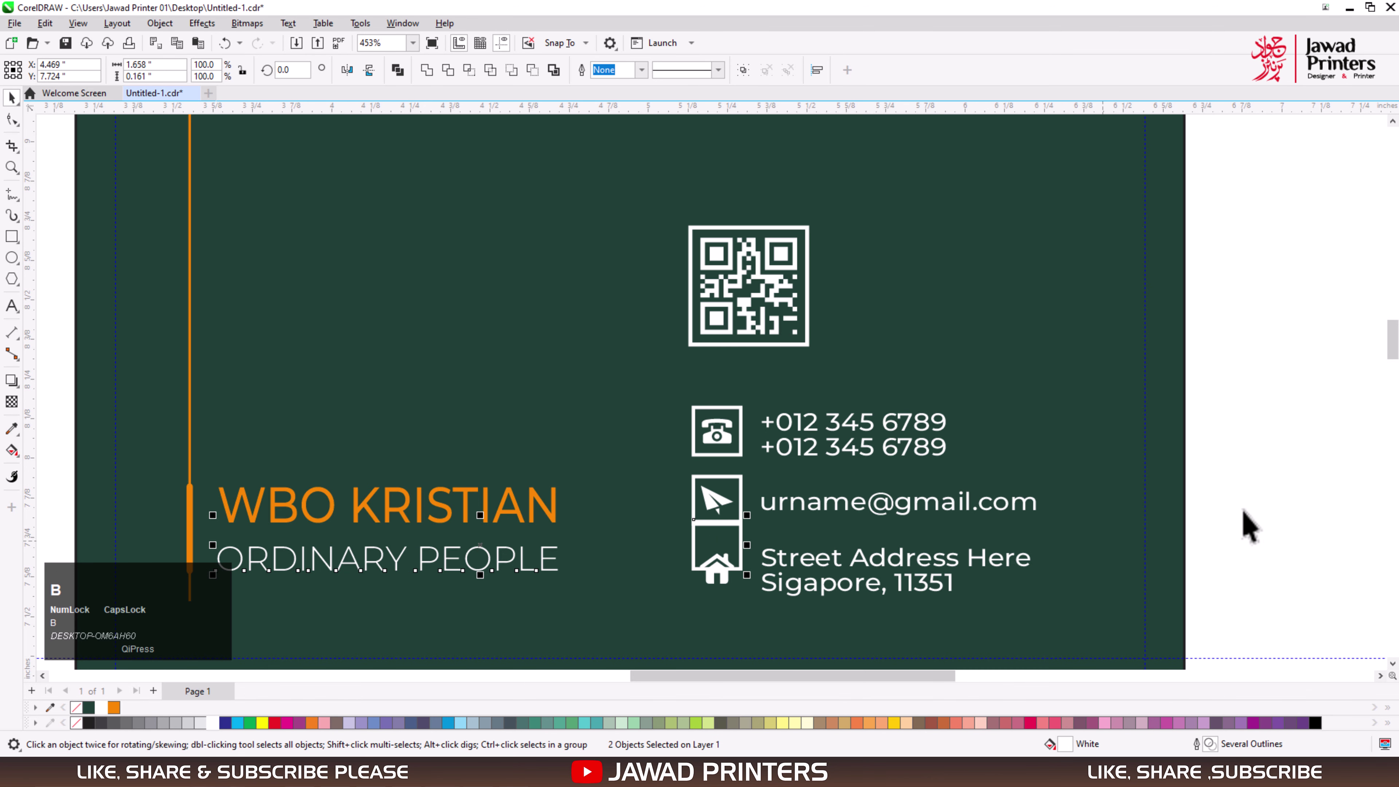
pyautogui.click(1154, 526)
pyautogui.hotkey('ctrl', 'z')
# - Move all the contact icons and their text slightly upward so the house icon's frame ends level with the ORDINARY PEOPLE line
pyautogui.moveTo(1268, 388); pyautogui.dragTo(628, 620)
pyautogui.moveTo(715, 500); pyautogui.dragTo(712, 478)
pyautogui.press('F2')
pyautogui.moveTo(466, 457); pyautogui.dragTo(790, 639)
pyautogui.press('F4')
# - Fill the square frames around the phone, e-mail and house icons with the card's orange
pyautogui.press('F2')
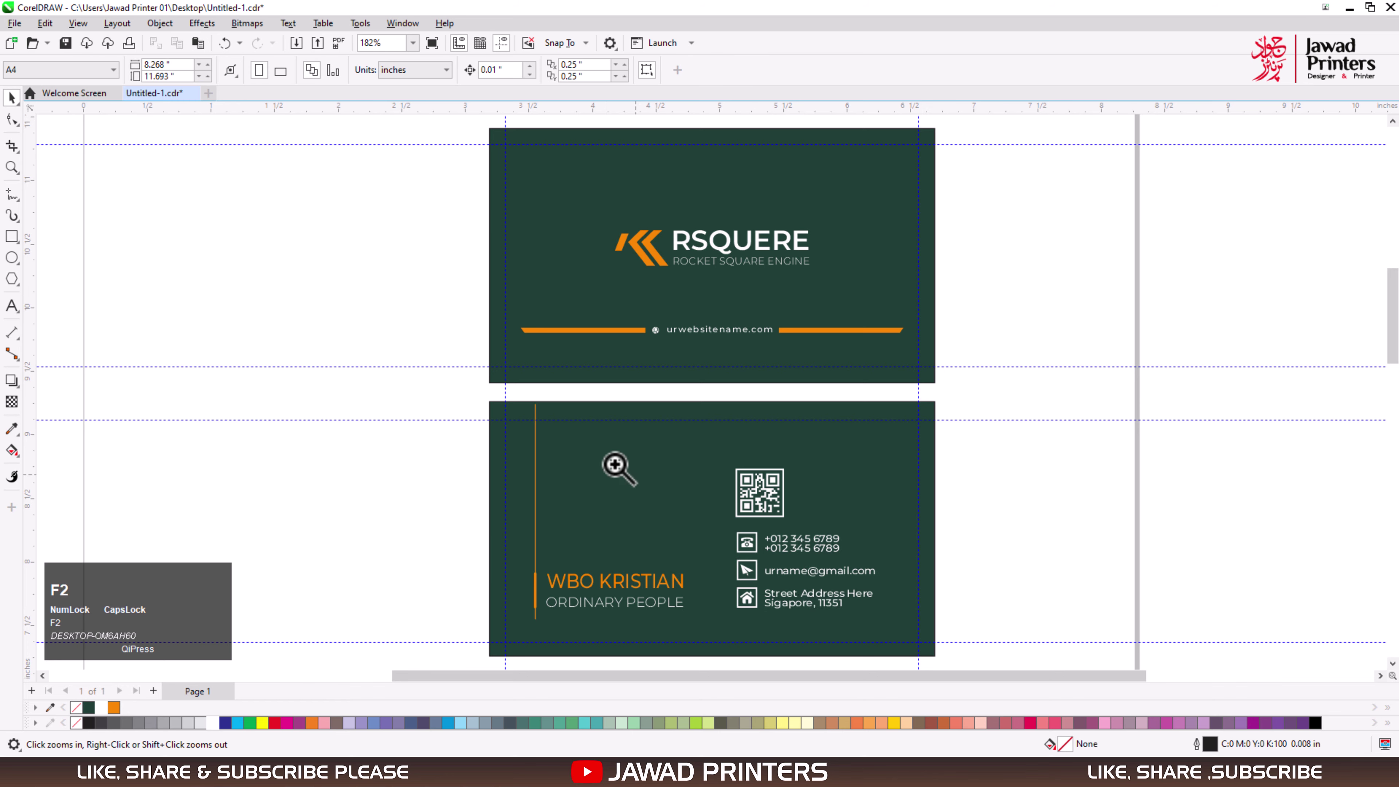
pyautogui.moveTo(612, 372); pyautogui.dragTo(980, 664)
pyautogui.click(621, 351)
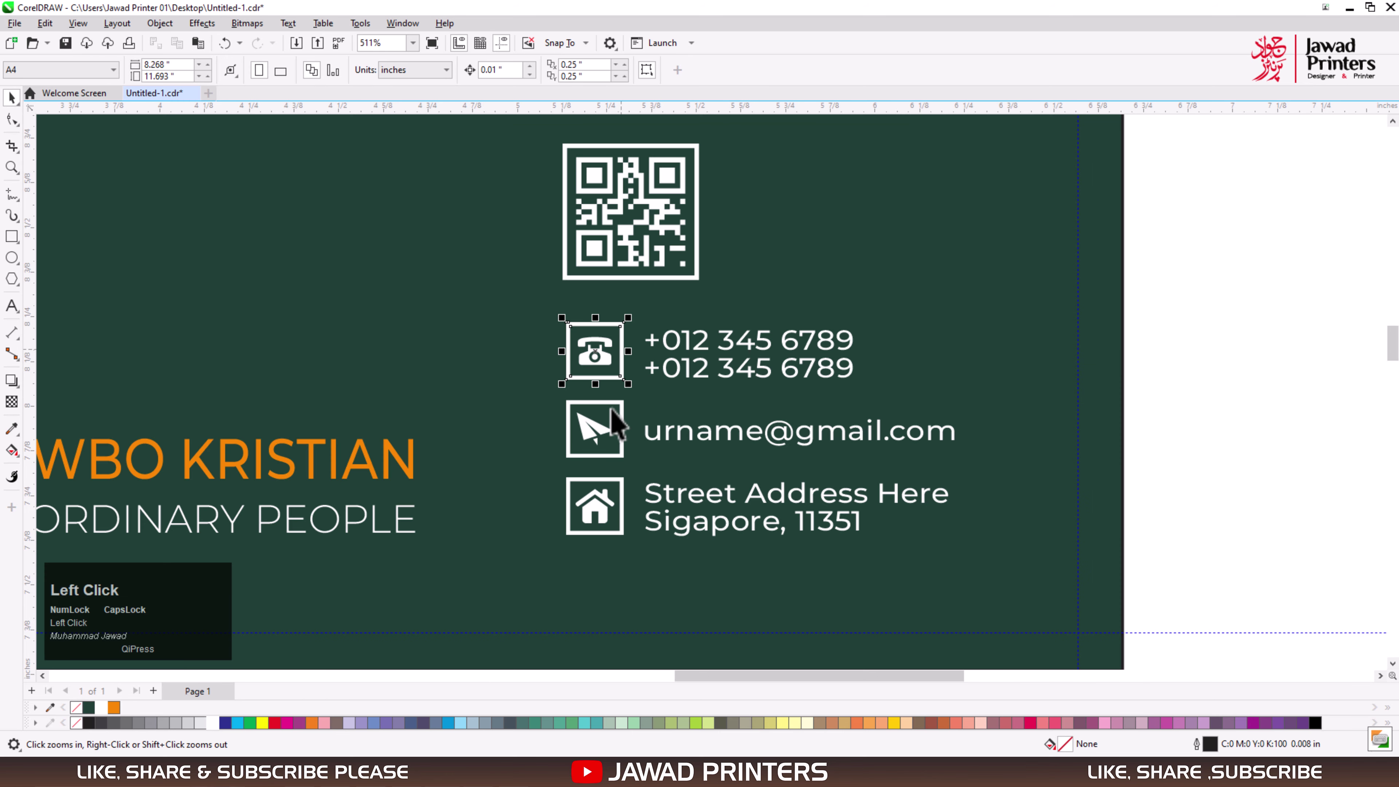
pyautogui.keyDown('shift'); pyautogui.click(621, 438); pyautogui.keyUp('shift')
pyautogui.keyDown('shift'); pyautogui.click(602, 496); pyautogui.keyUp('shift')
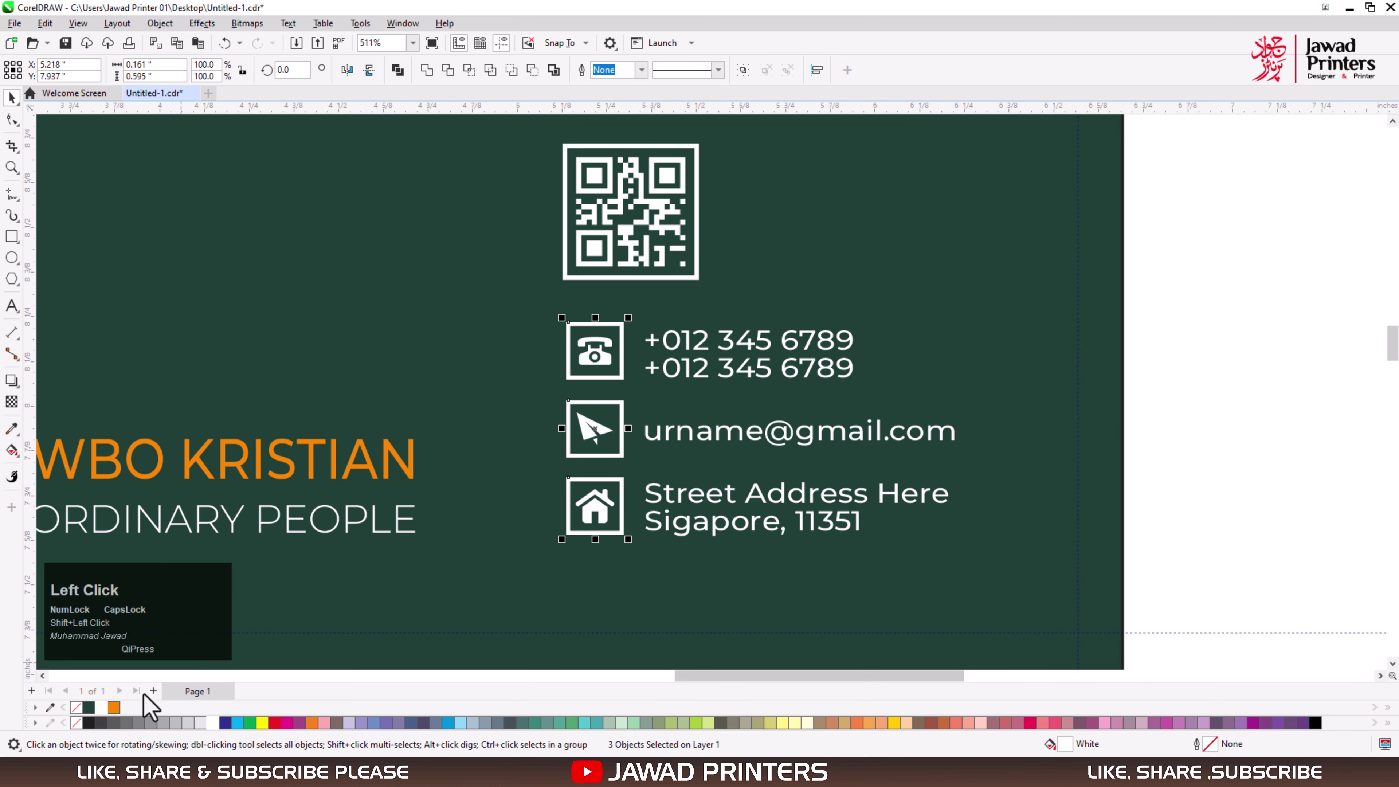
pyautogui.click(116, 708)
# - Nudge the phone, e-mail and address text right, away from the icons, by three small increments
pyautogui.moveTo(1201, 591); pyautogui.dragTo(610, 304)
pyautogui.press('Right')
pyautogui.press('Right')
pyautogui.press('Right')
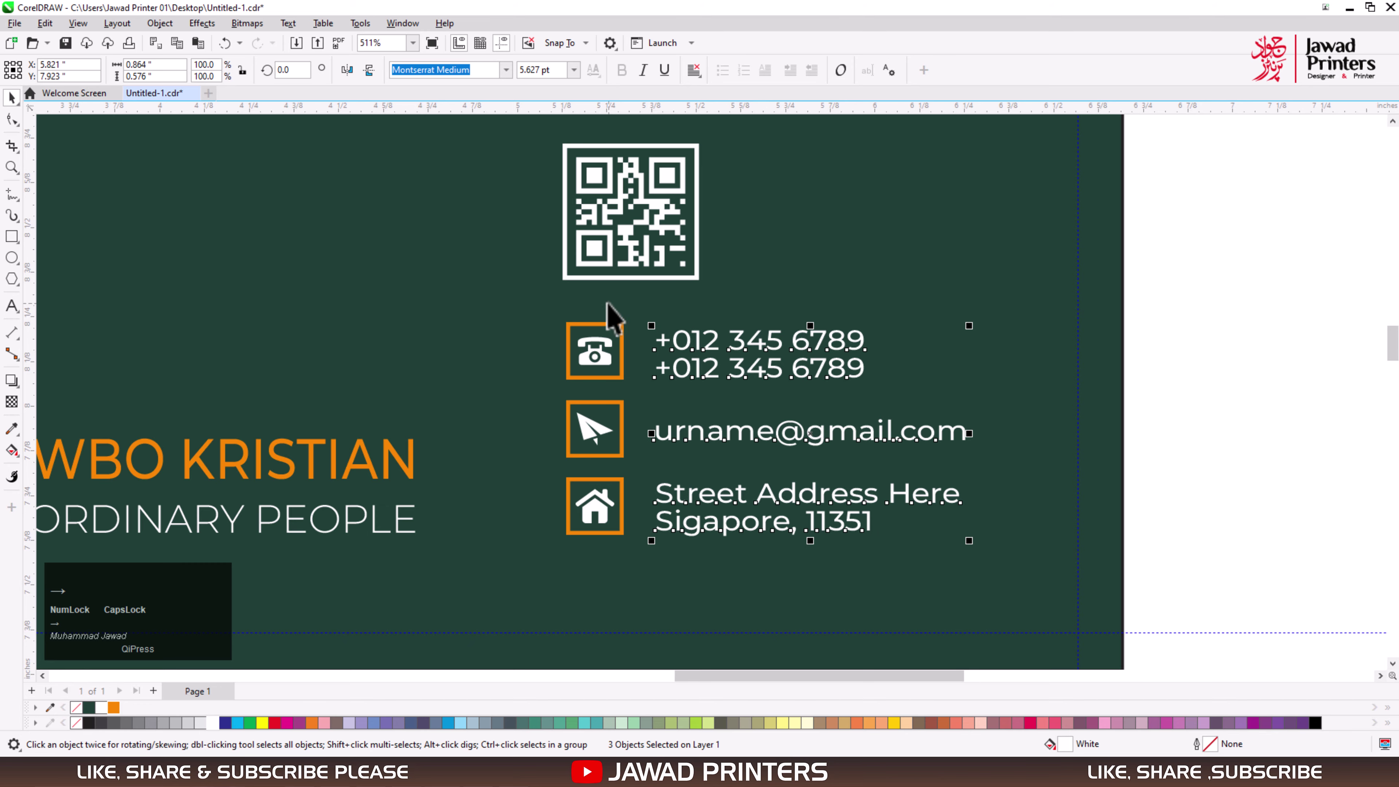
# - Set the contact text's font to Montserrat Regular and nudge the text slightly farther right
pyautogui.click(506, 73)
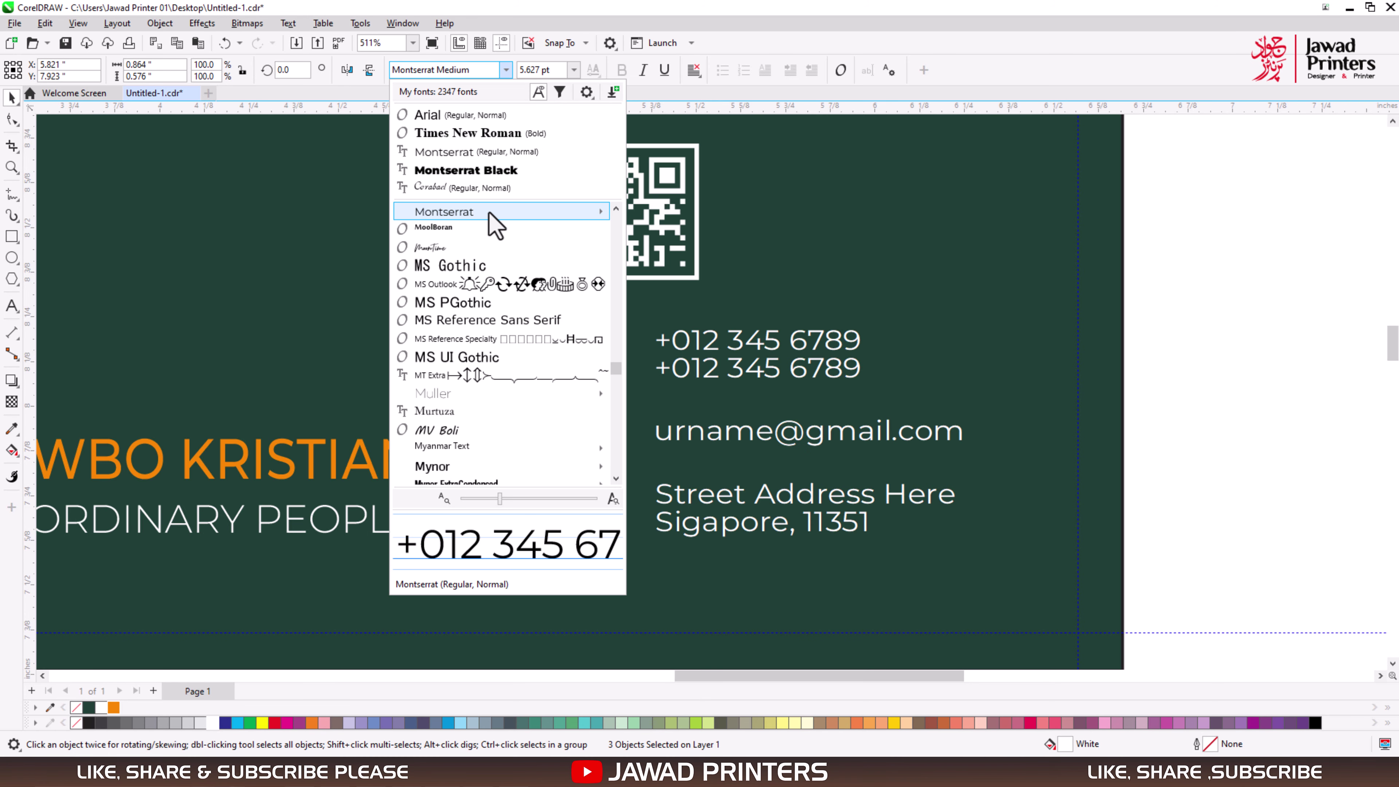
pyautogui.moveTo(584, 215)
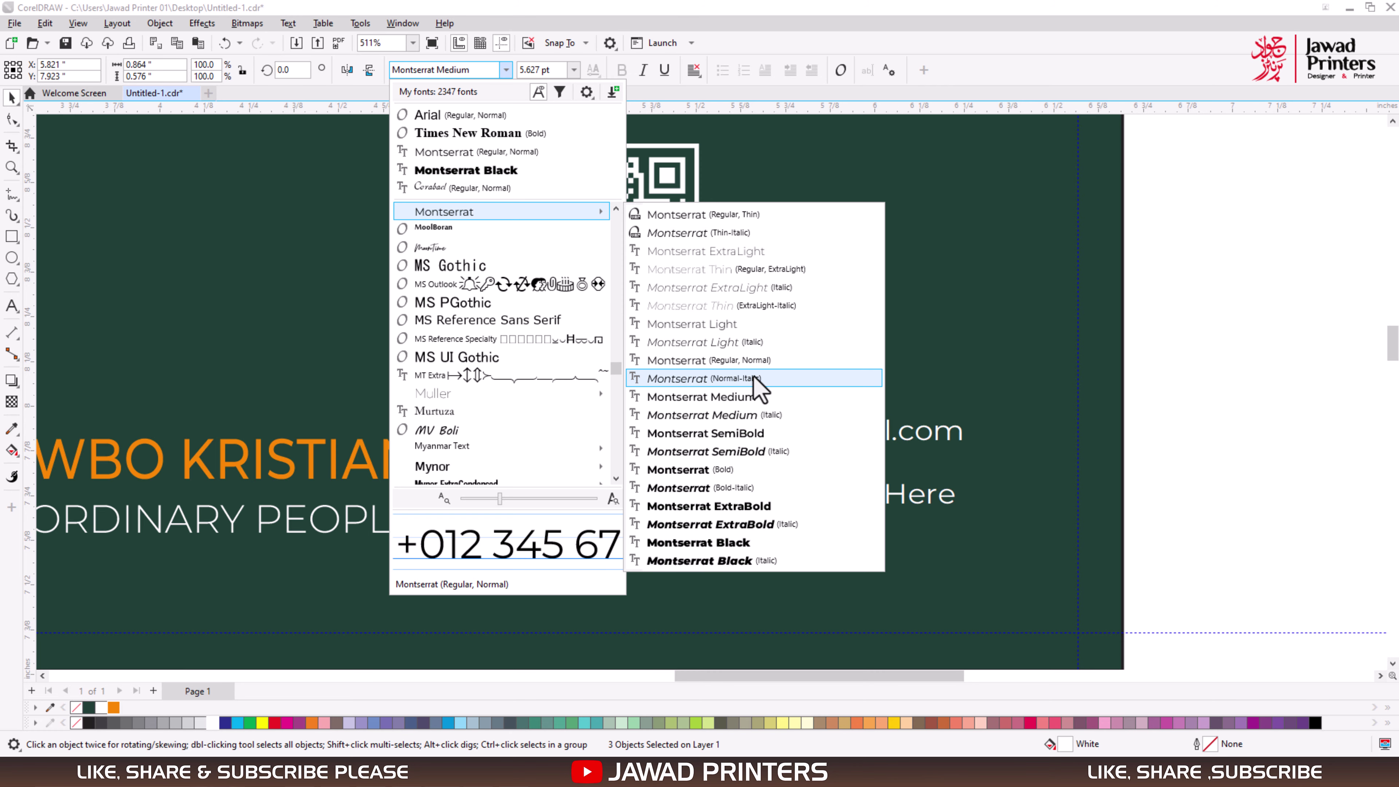
pyautogui.click(862, 392)
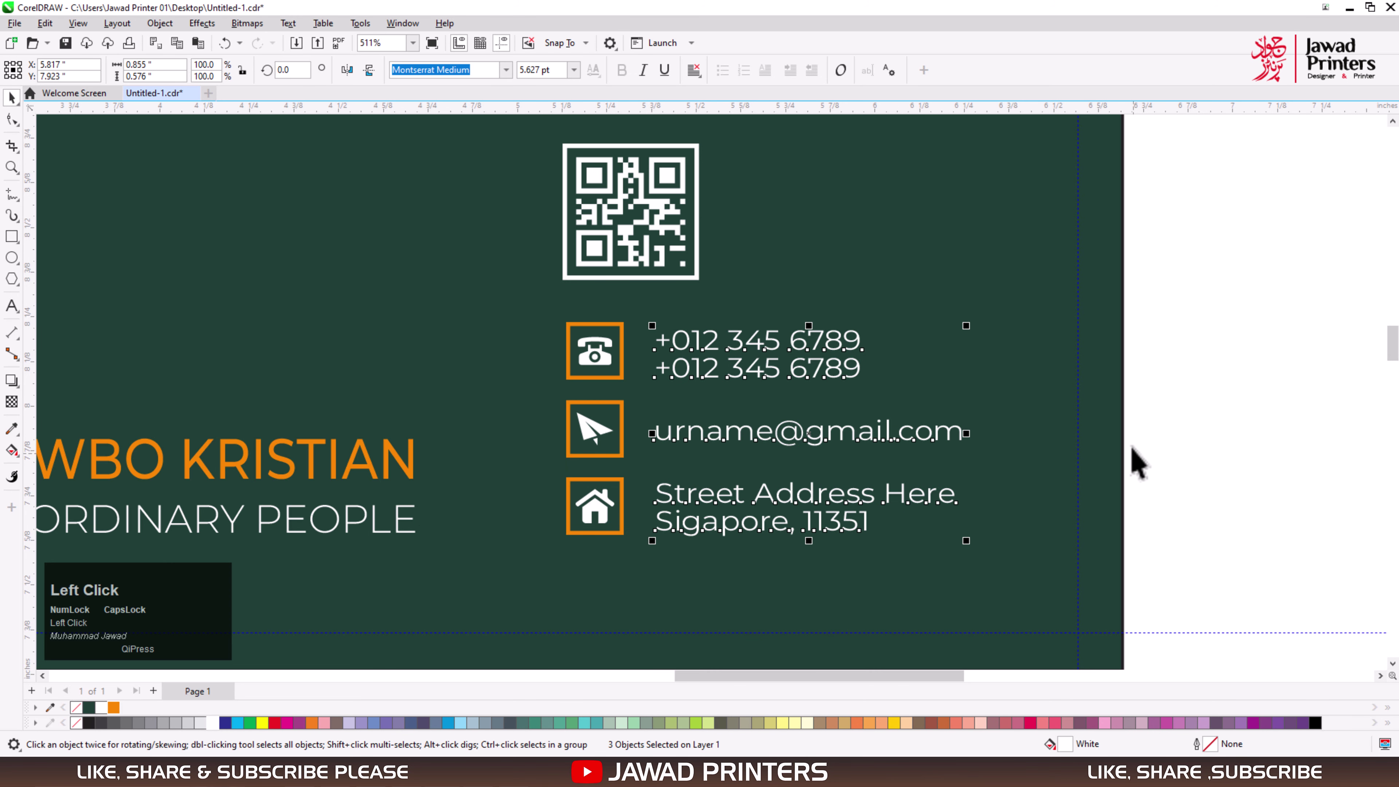
pyautogui.click(1158, 459)
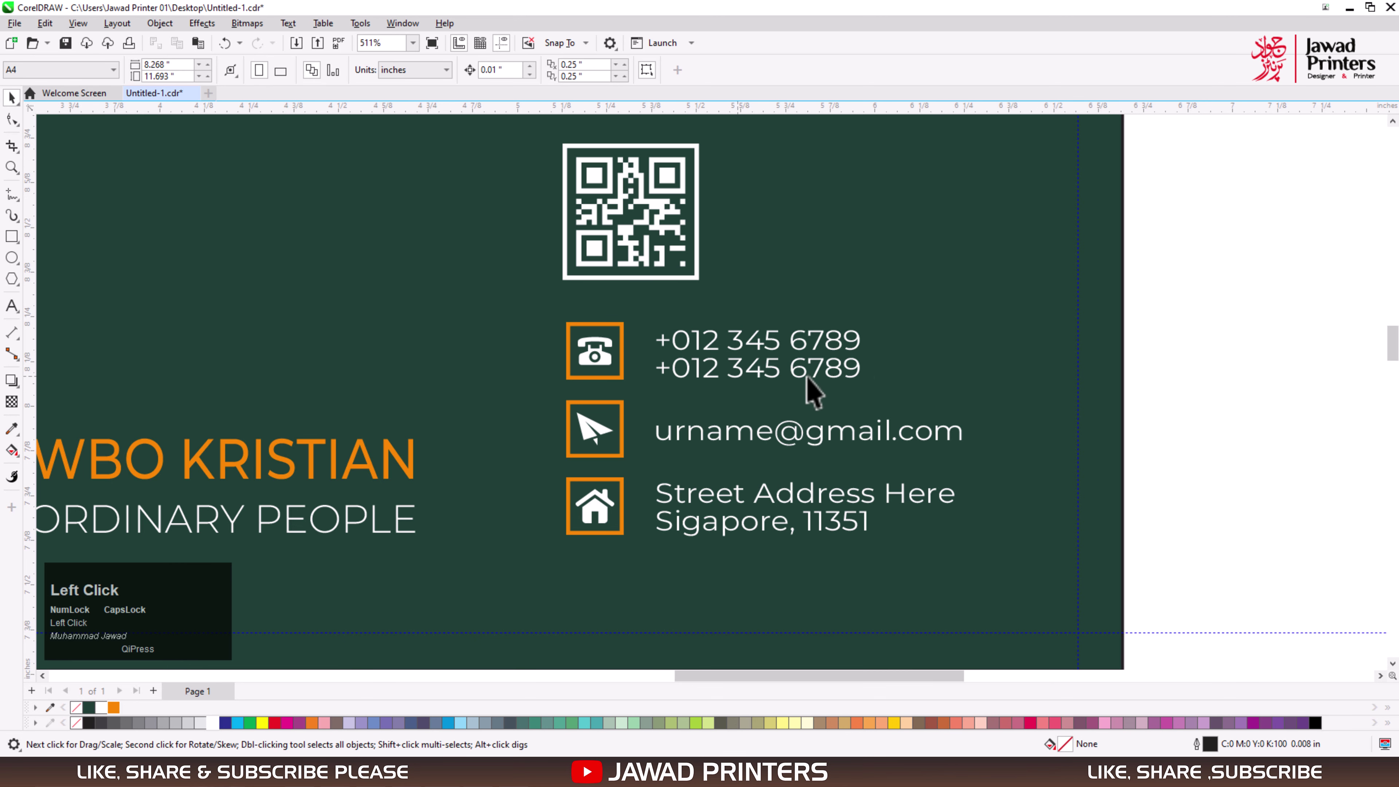
pyautogui.moveTo(1125, 279); pyautogui.dragTo(645, 569)
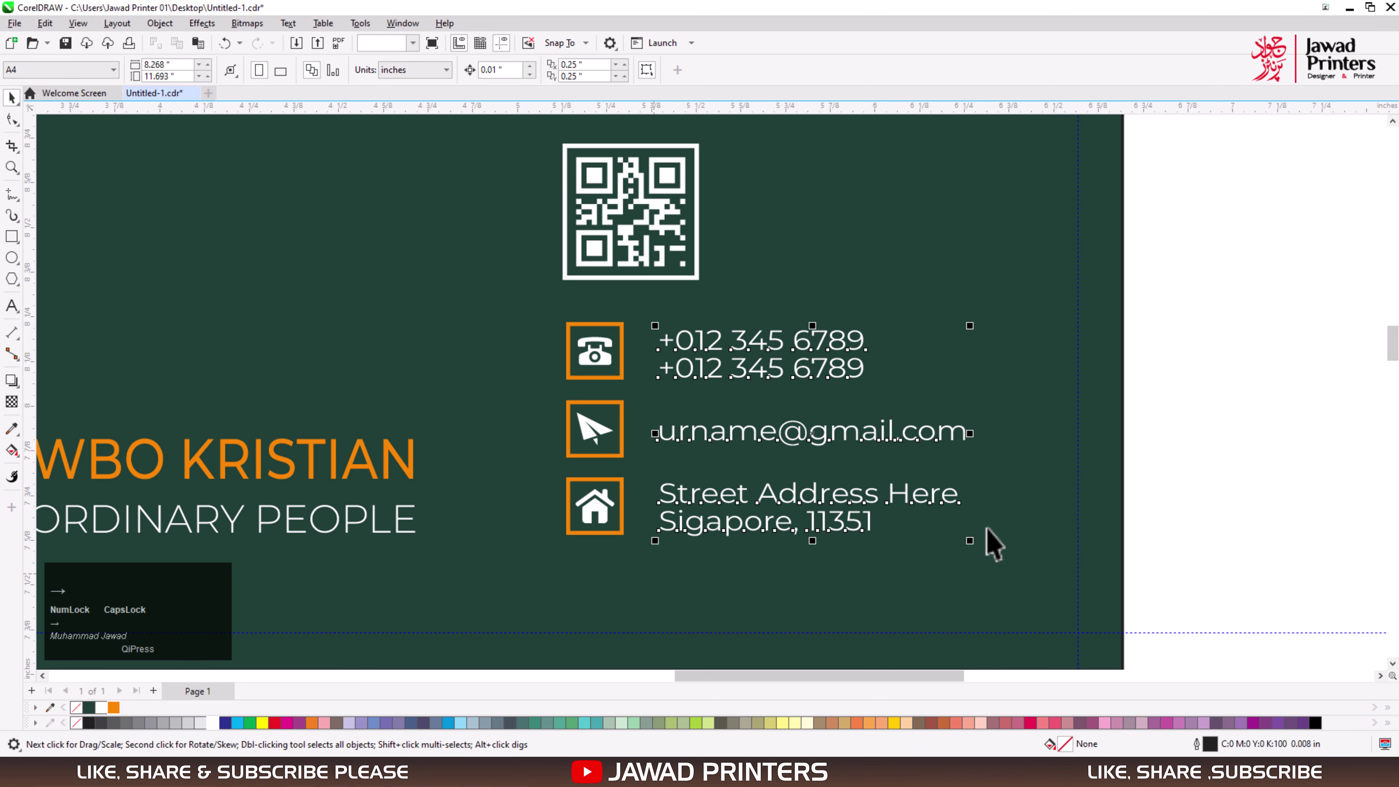
pyautogui.click(615, 442)
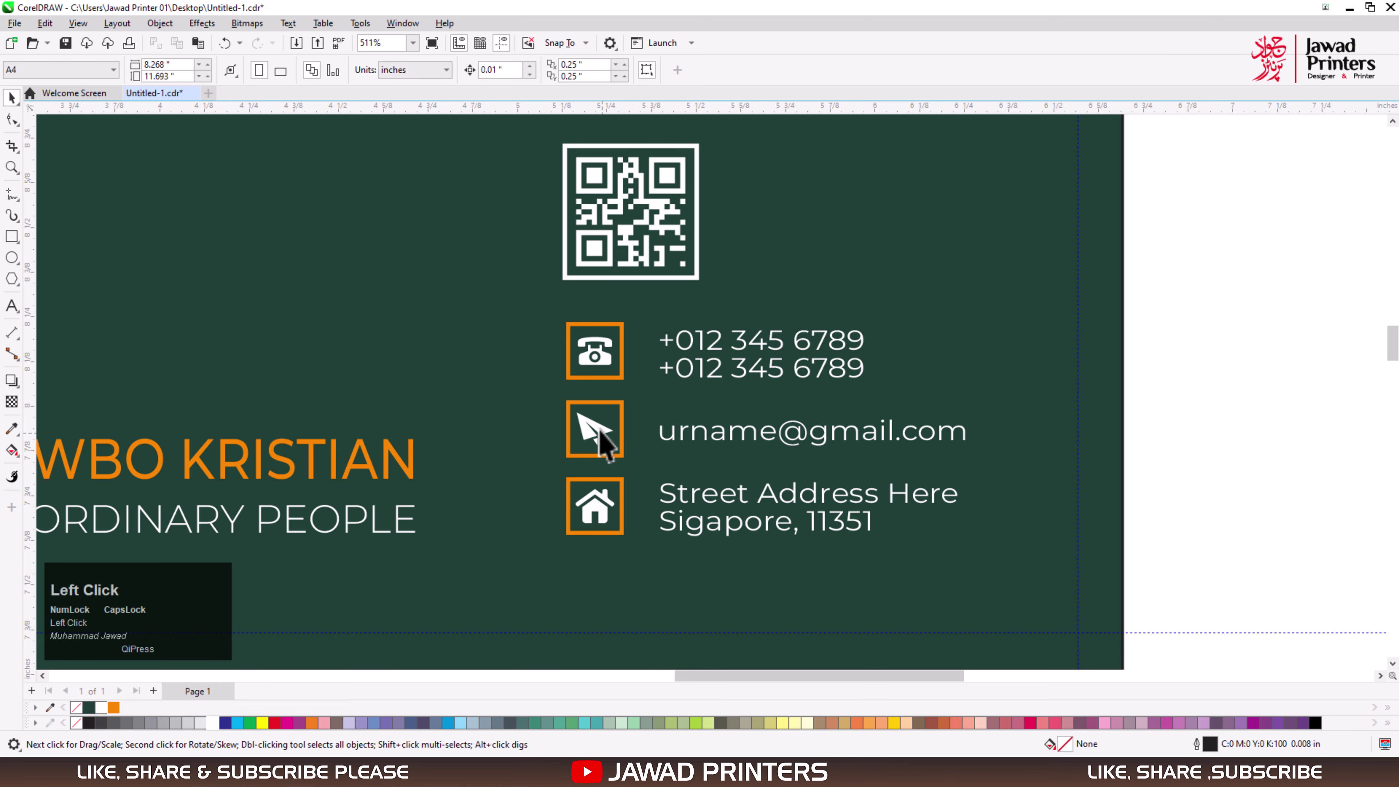
# - Recolour the QR code's square frame to the card's orange
pyautogui.click(606, 278)
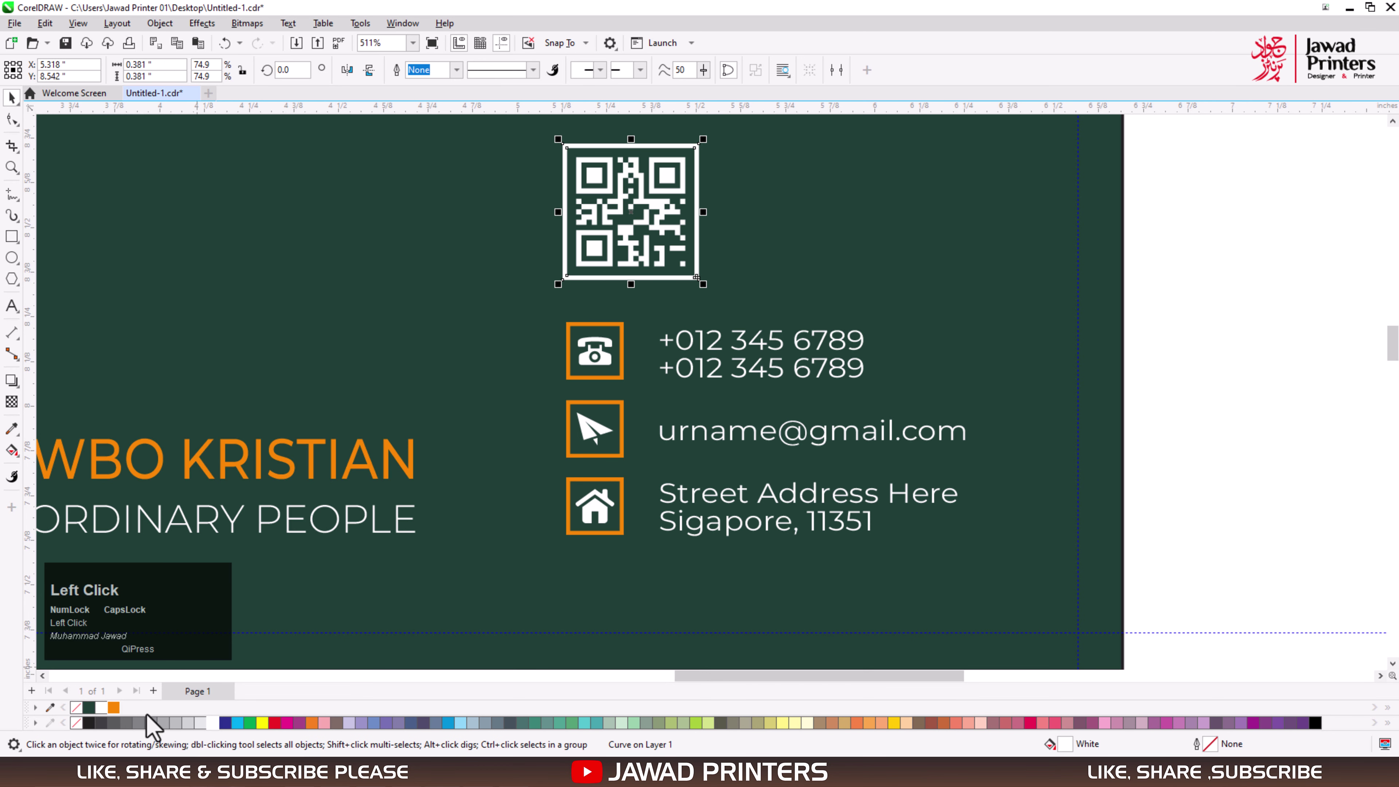
pyautogui.rightClick(114, 708)
pyautogui.click(1160, 371)
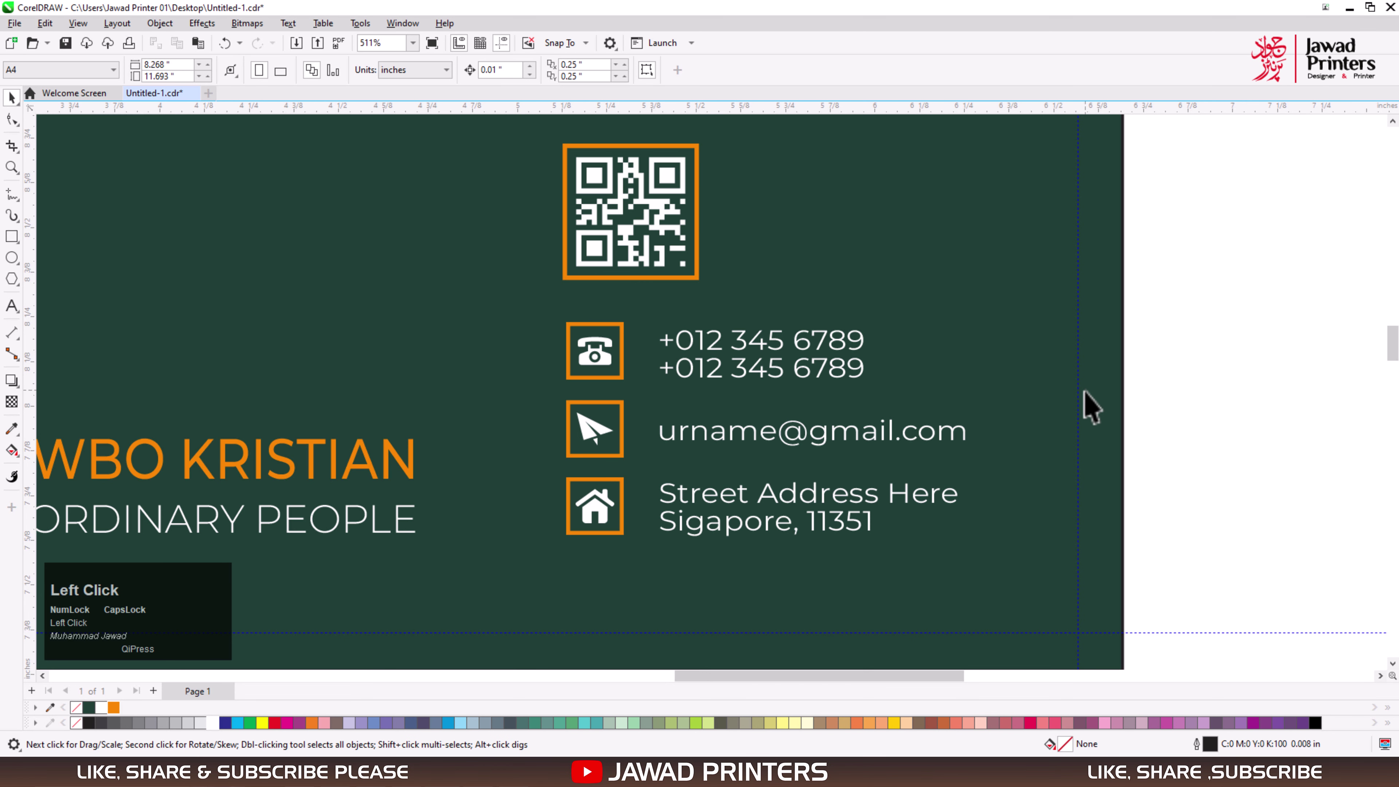
# - Group the QR code with its frame and left-align the group with the phone icon's frame
pyautogui.click(628, 278)
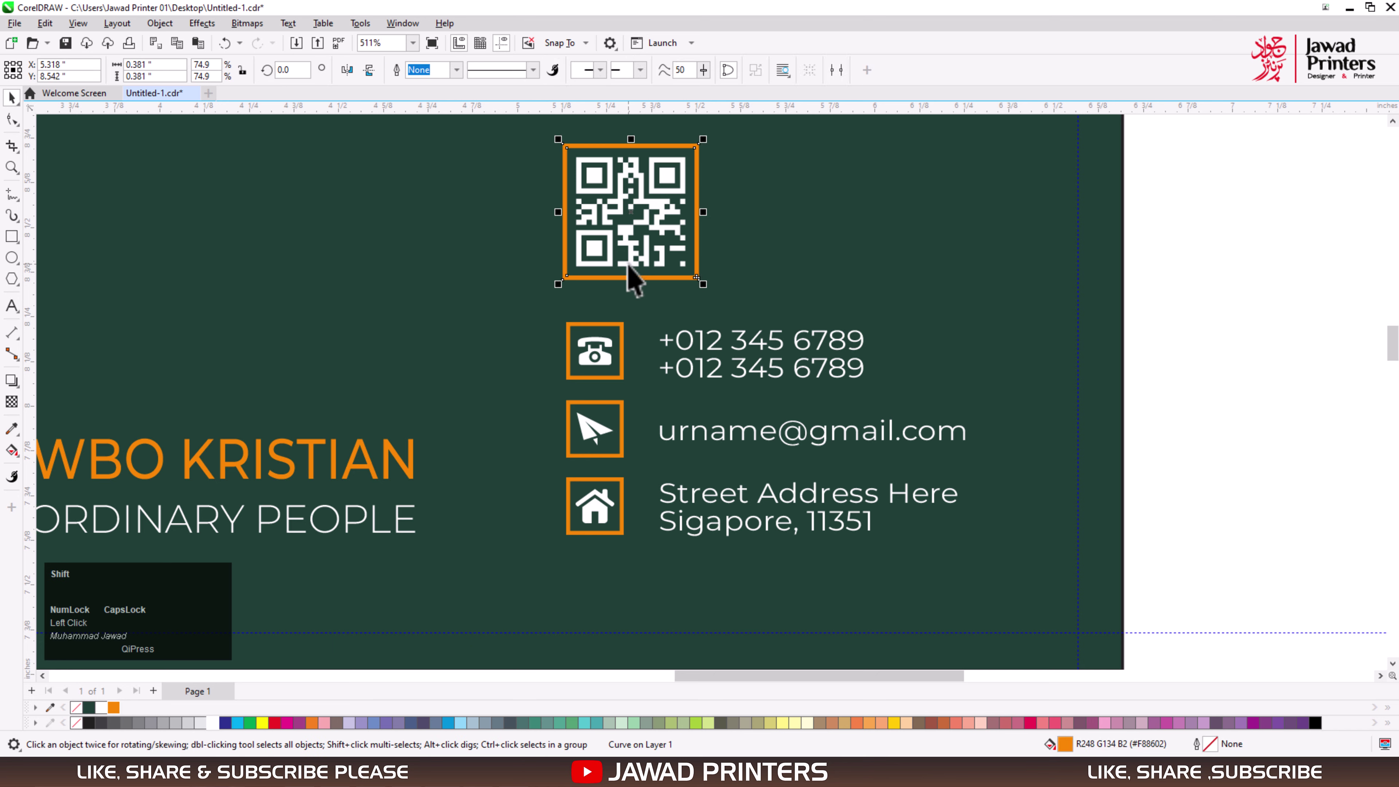
pyautogui.keyDown('shift'); pyautogui.click(629, 264); pyautogui.keyUp('shift')
pyautogui.hotkey('ctrl', 'g')
pyautogui.keyDown('shift'); pyautogui.click(606, 336); pyautogui.keyUp('shift')
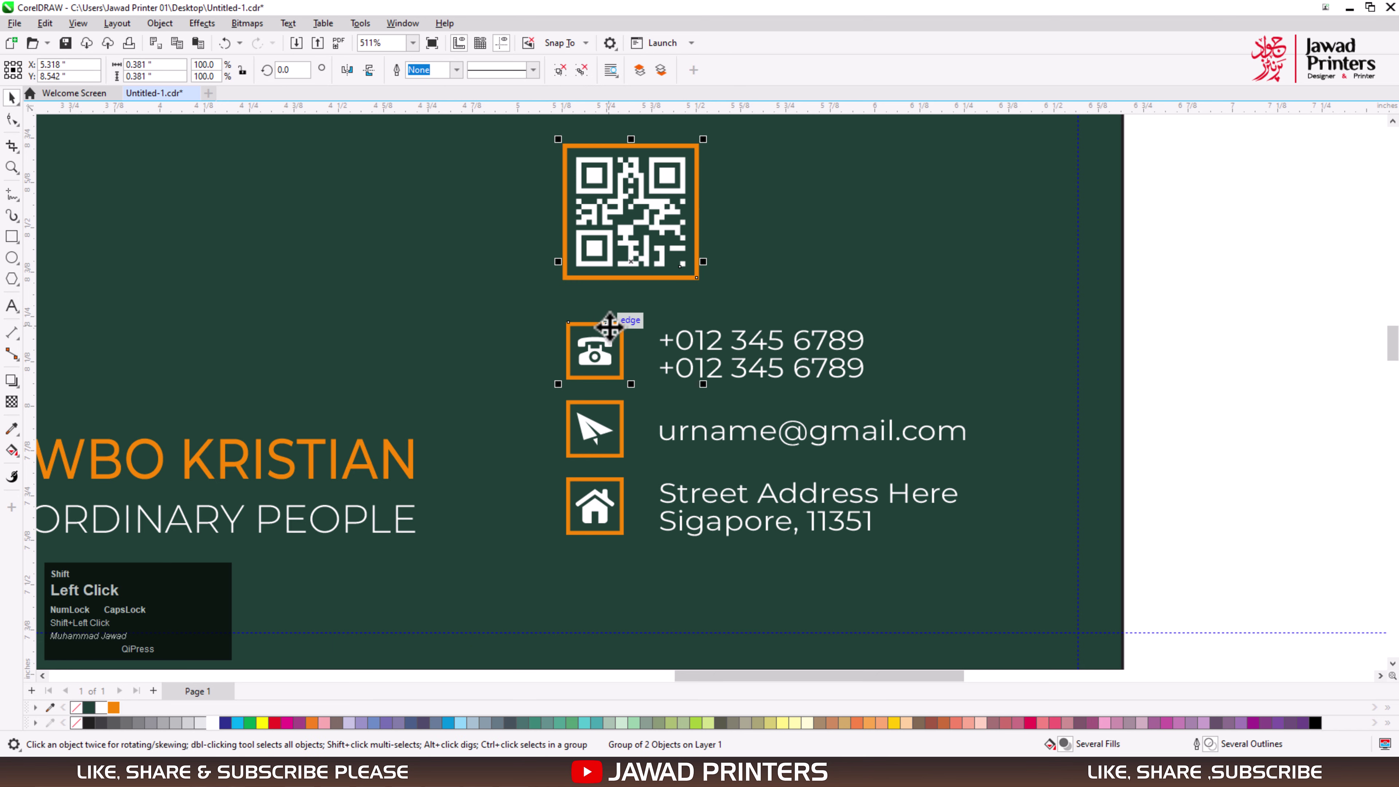
pyautogui.press('l')
pyautogui.click(1172, 370)
# - Enlarge the QR code group proportionally from its upper-right corner to about 0.454 in square
pyautogui.press('F4')
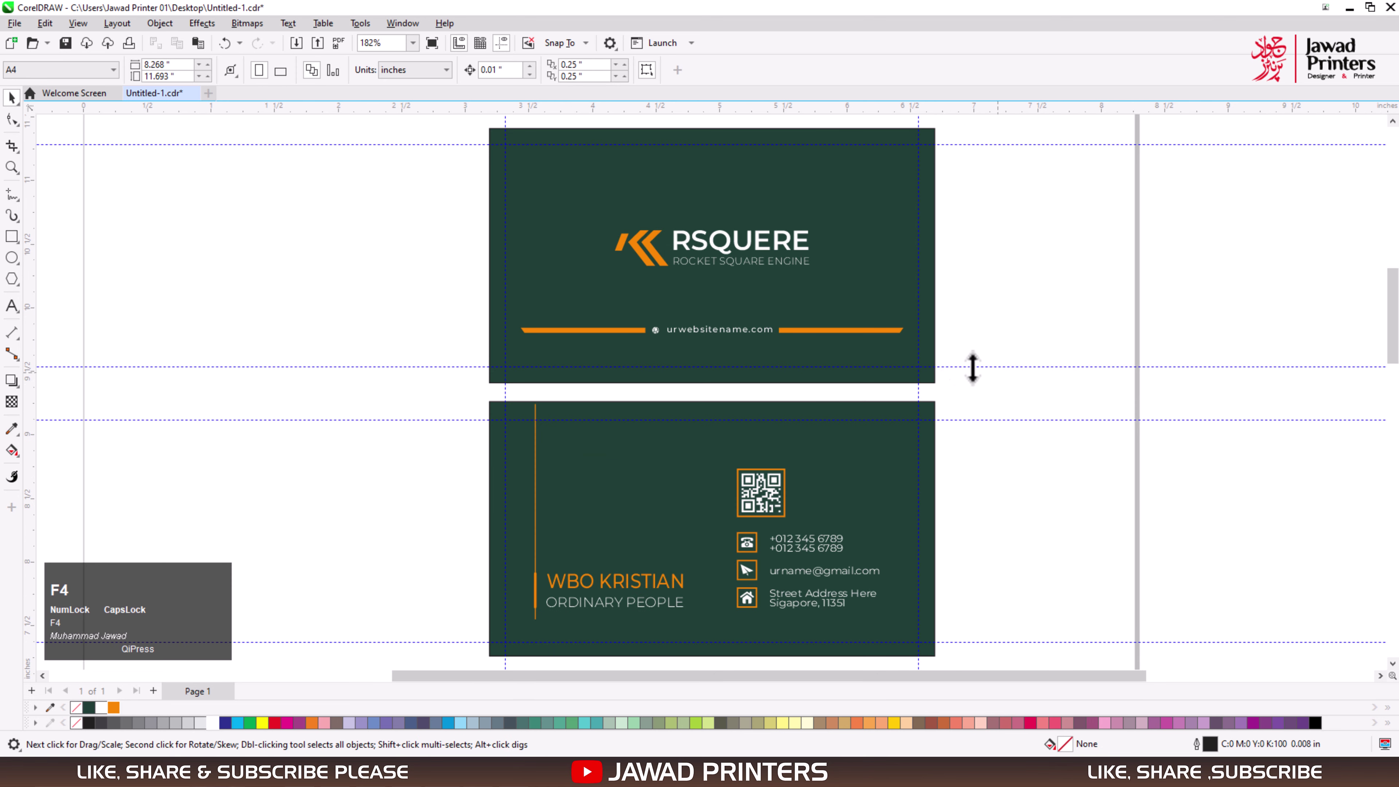
pyautogui.press('F2')
pyautogui.moveTo(565, 391); pyautogui.dragTo(873, 544)
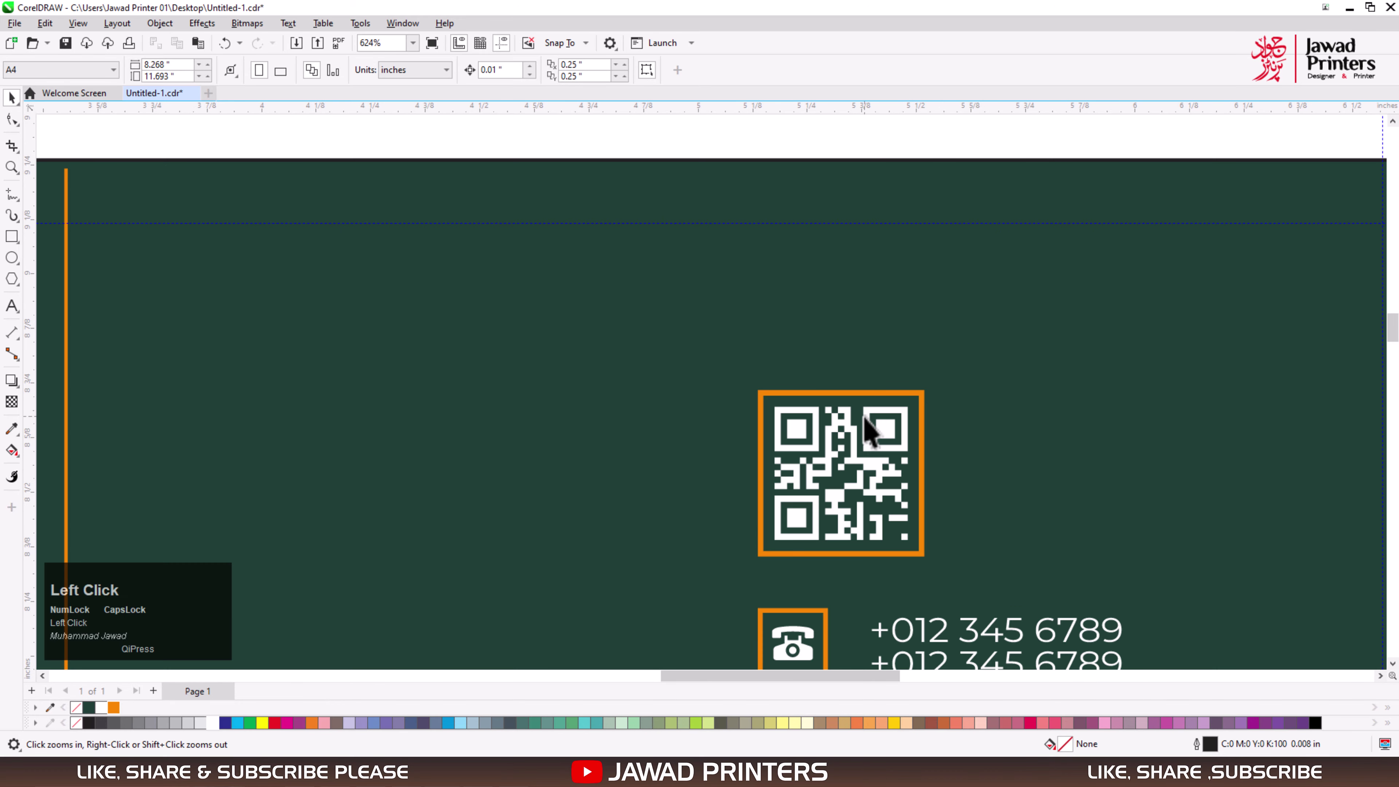
pyautogui.click(921, 394)
pyautogui.moveTo(930, 386); pyautogui.dragTo(959, 359)
pyautogui.press('F4')
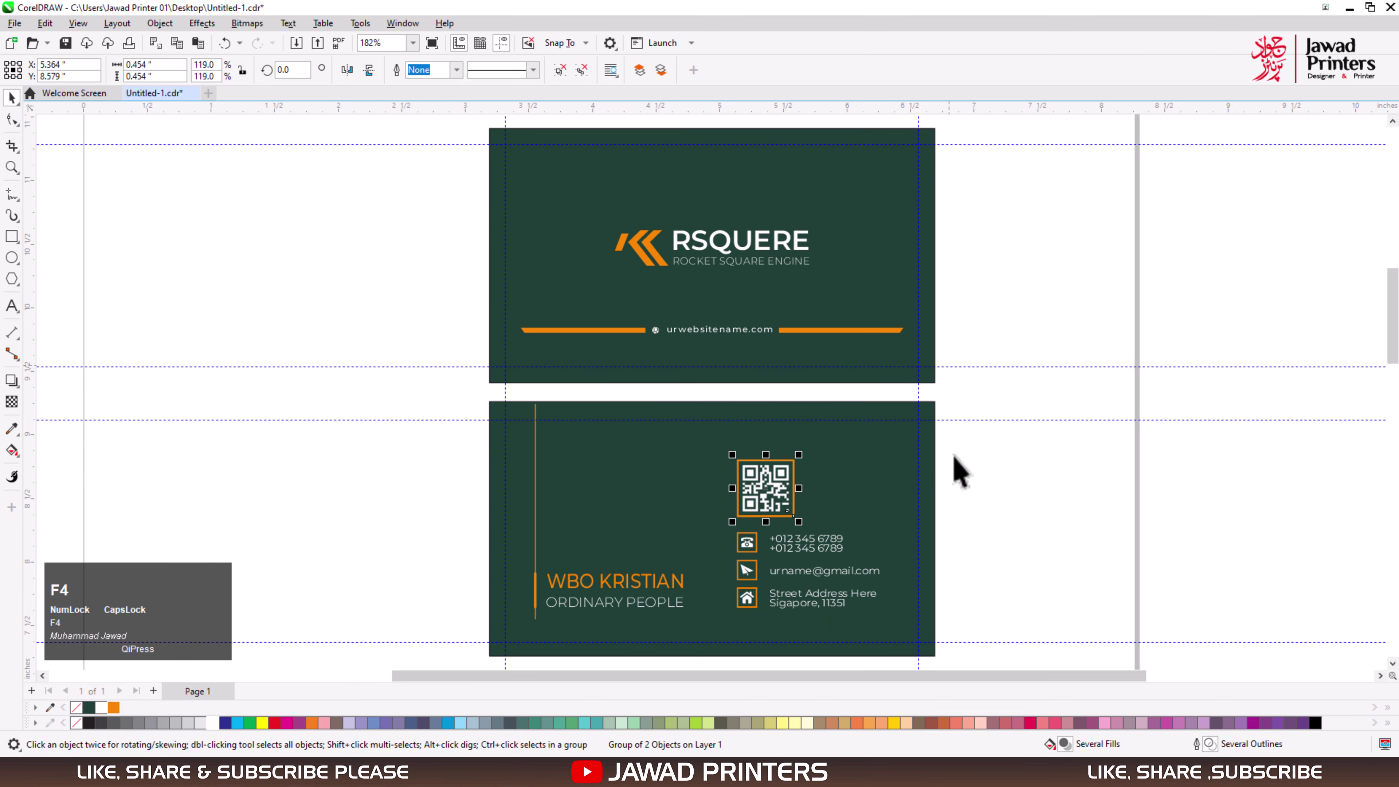
pyautogui.click(988, 485)
# - Delete all the guidelines around both card sides and show the finished design in full-screen preview
pyautogui.click(506, 336)
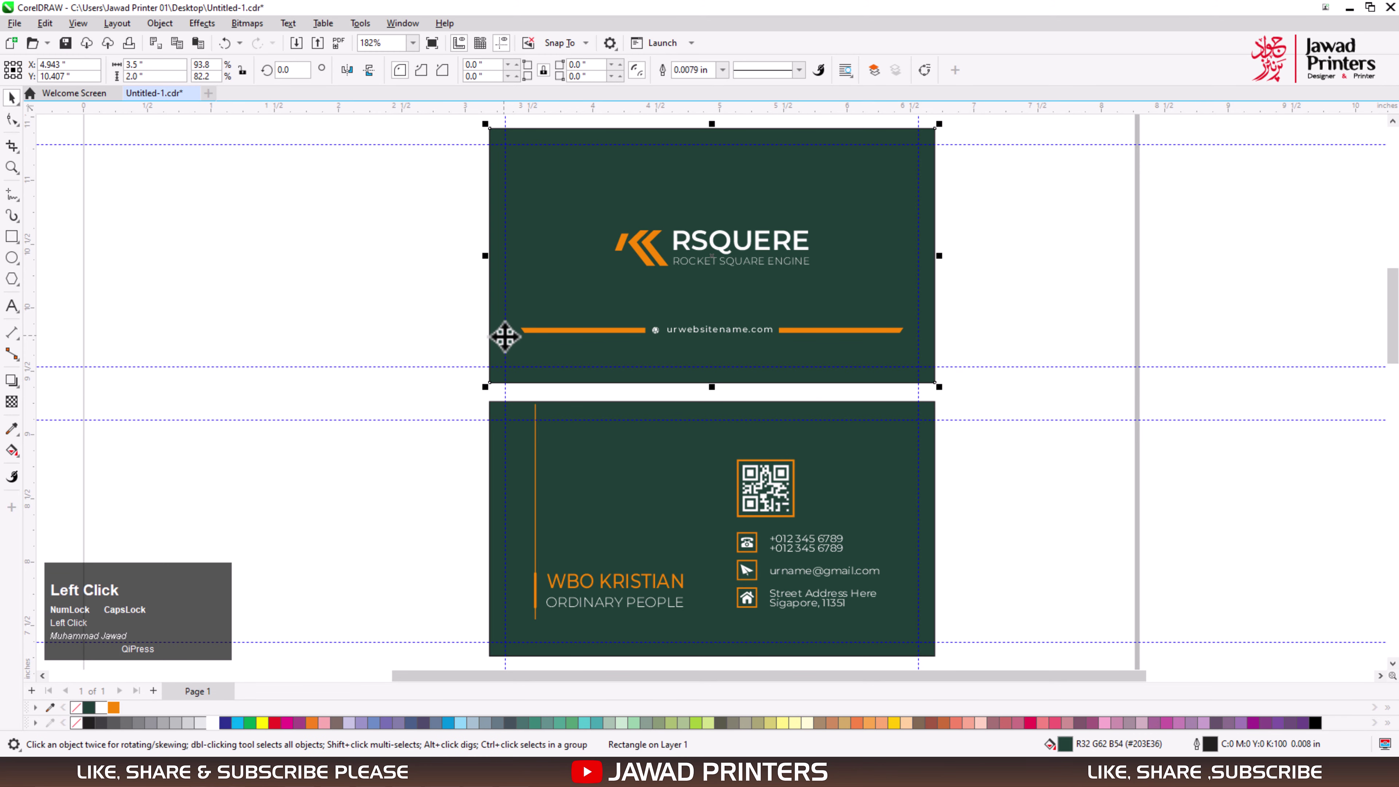
pyautogui.press('Escape')
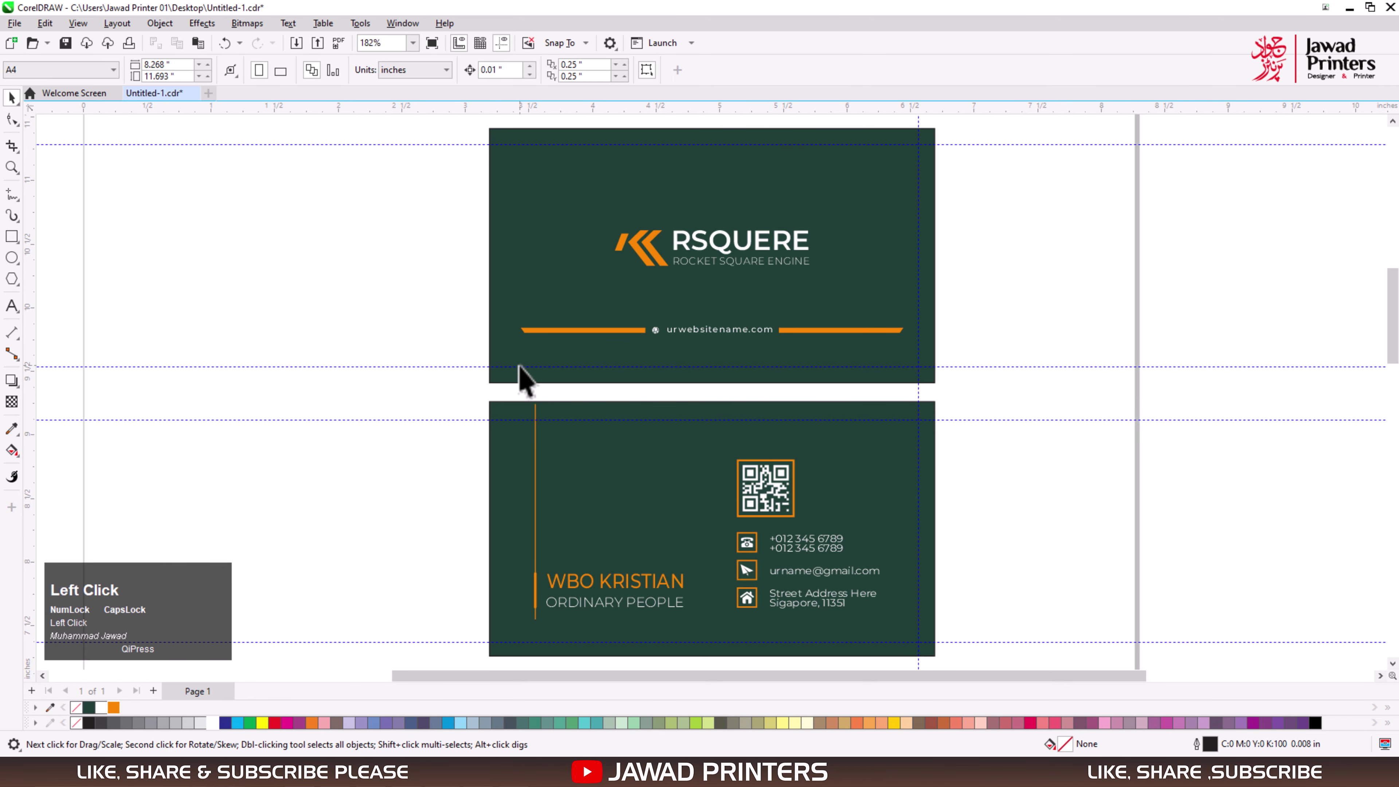
pyautogui.click(519, 366)
pyautogui.click(522, 367)
pyautogui.press('Delete')
pyautogui.click(510, 421)
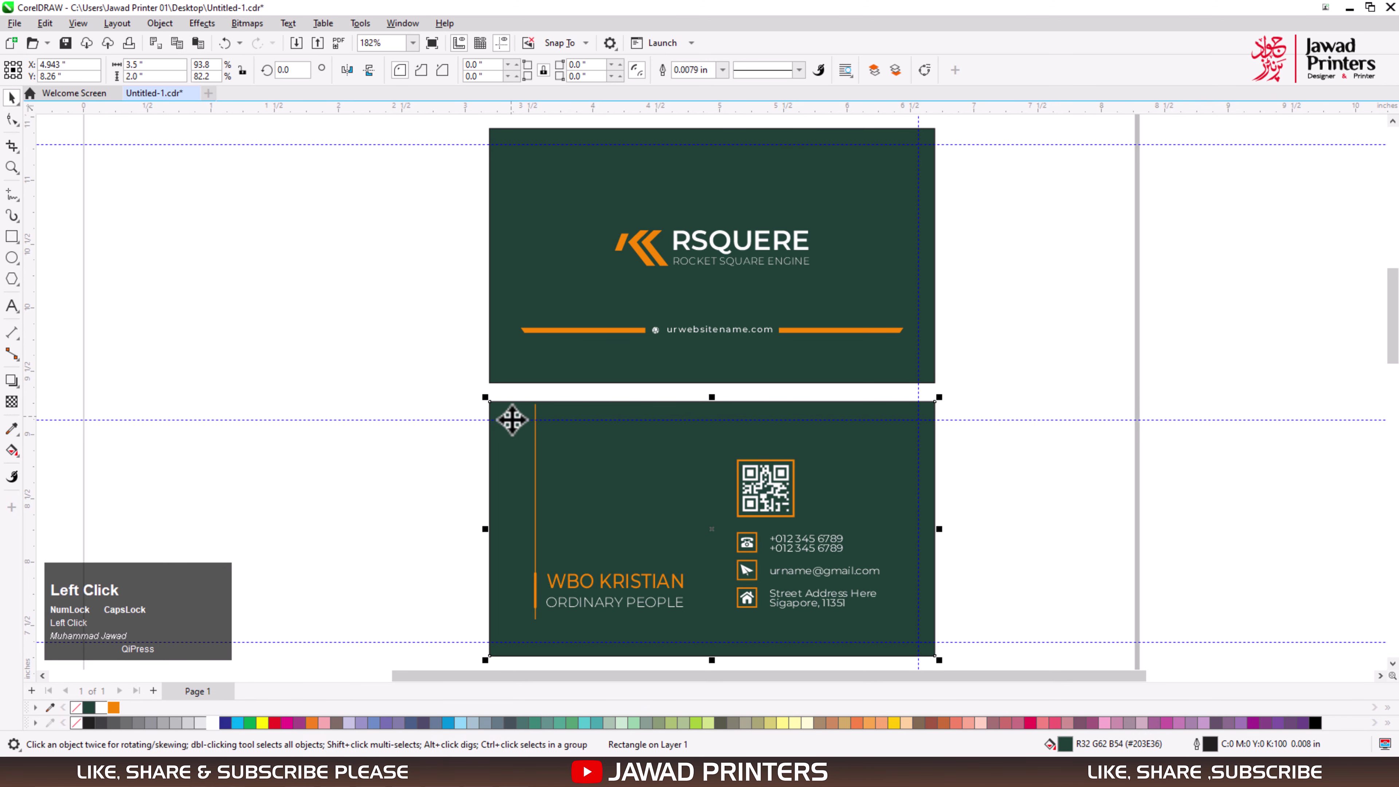
pyautogui.click(510, 421)
pyautogui.press('Delete')
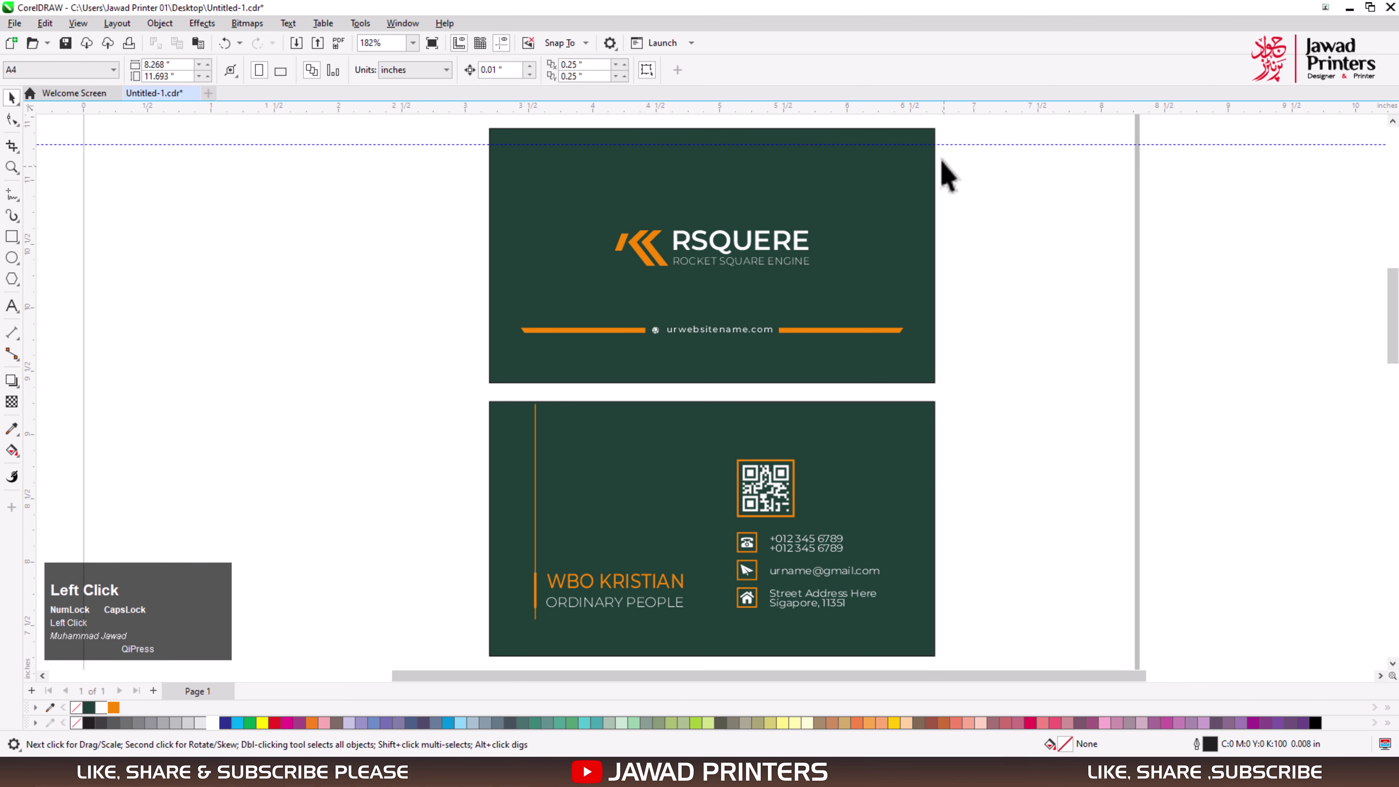
pyautogui.click(945, 145)
pyautogui.press('Delete')
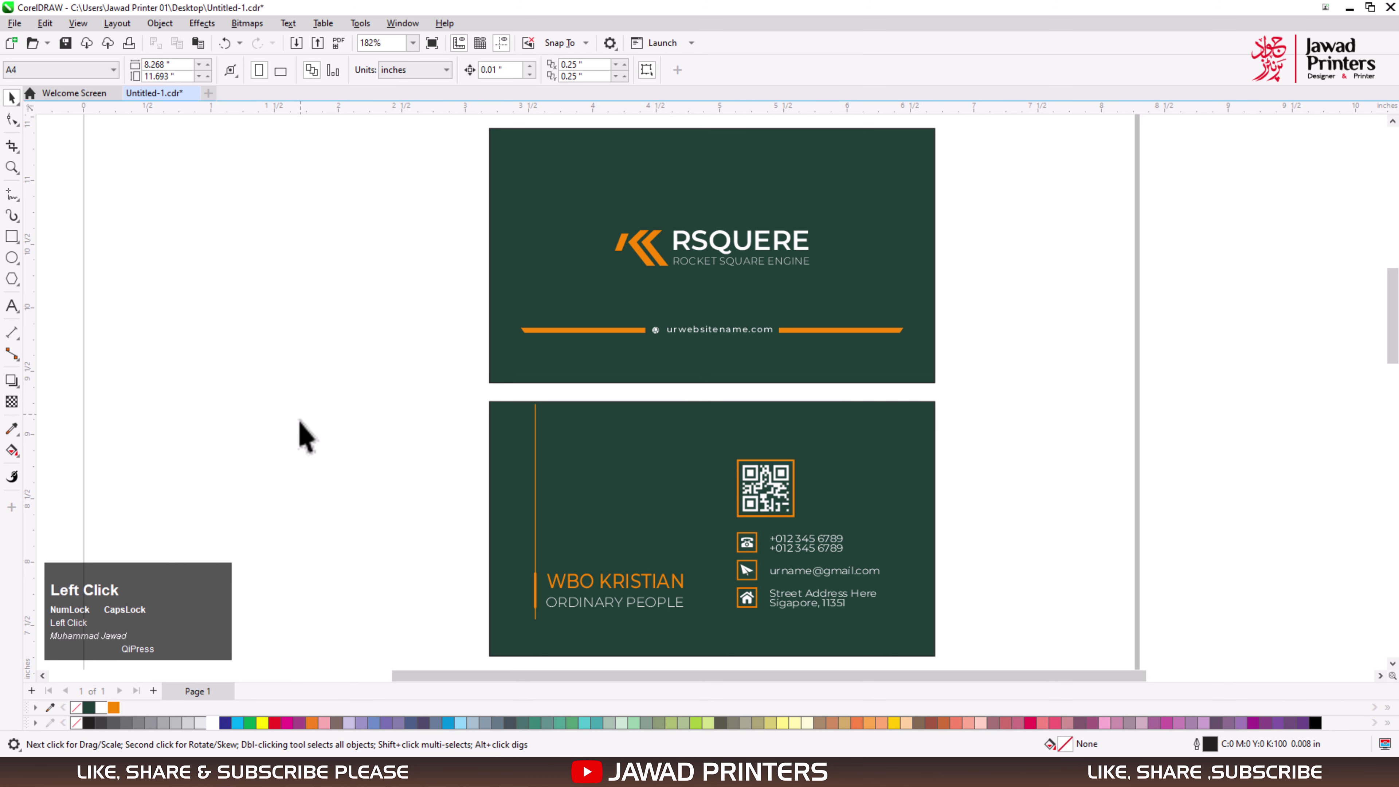
pyautogui.rightClick(348, 356)
pyautogui.click(375, 365)
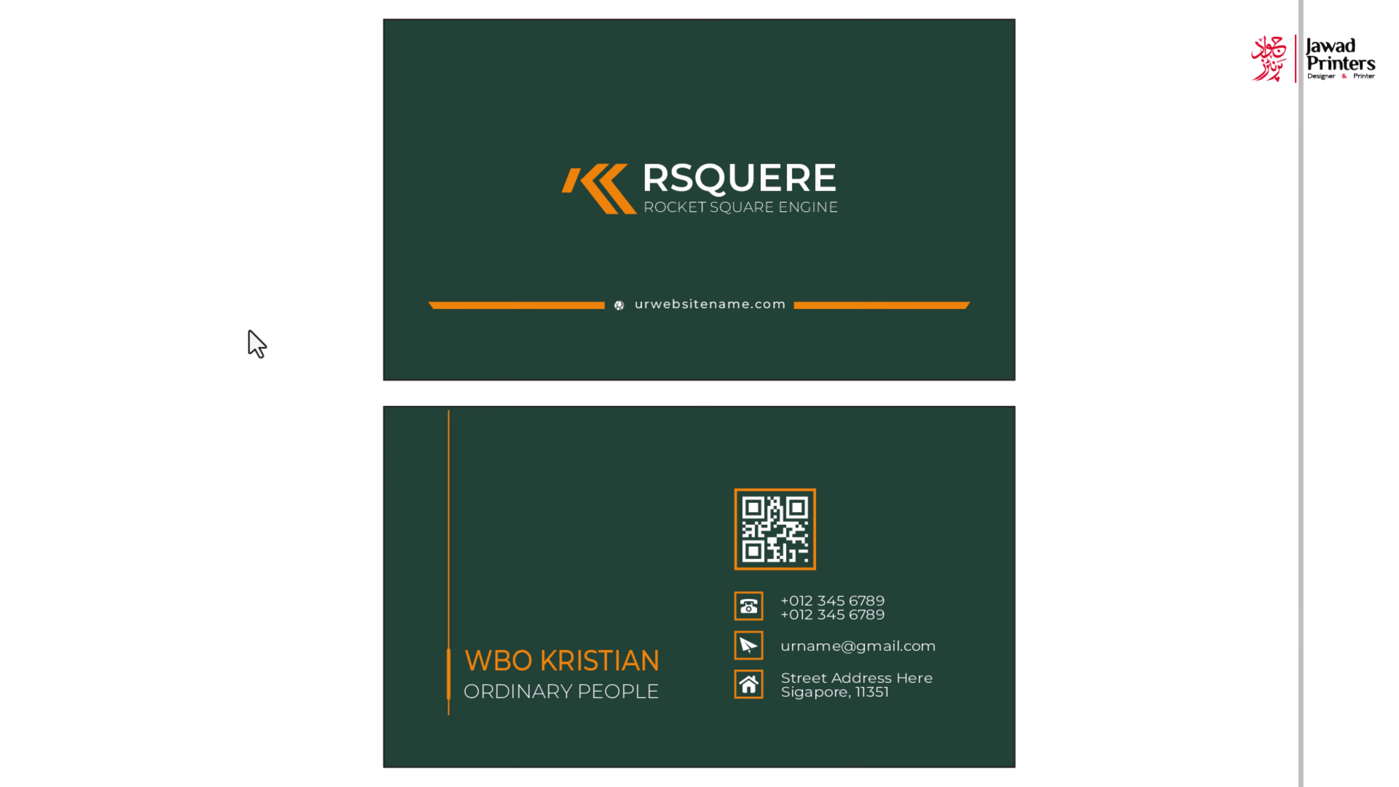